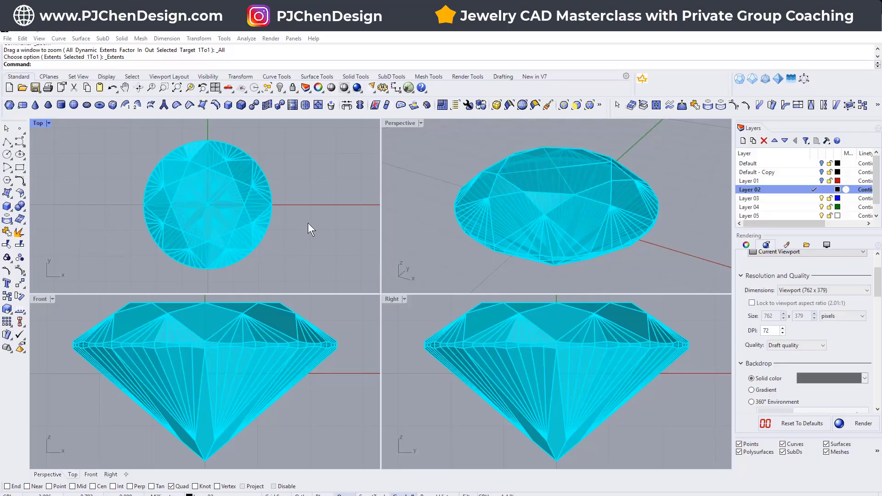
- Scale the round diamond uniformly in 3D to 3.5 mm across its girdle, snapping the reference points to opposite vertices
{"action": "right_click_drag", "start_coordinate": [307, 220], "coordinate": [299, 214]}
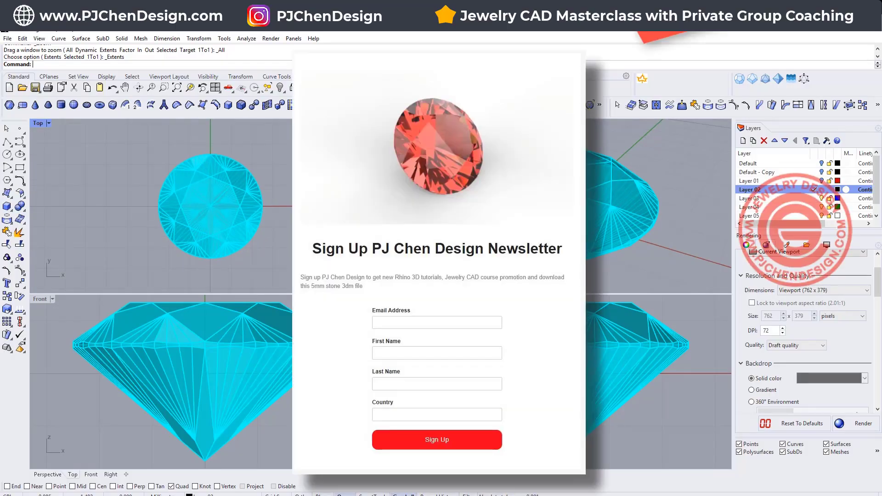
{"action": "scroll", "coordinate": [280, 339], "scroll_direction": "down", "scroll_amount": 3}
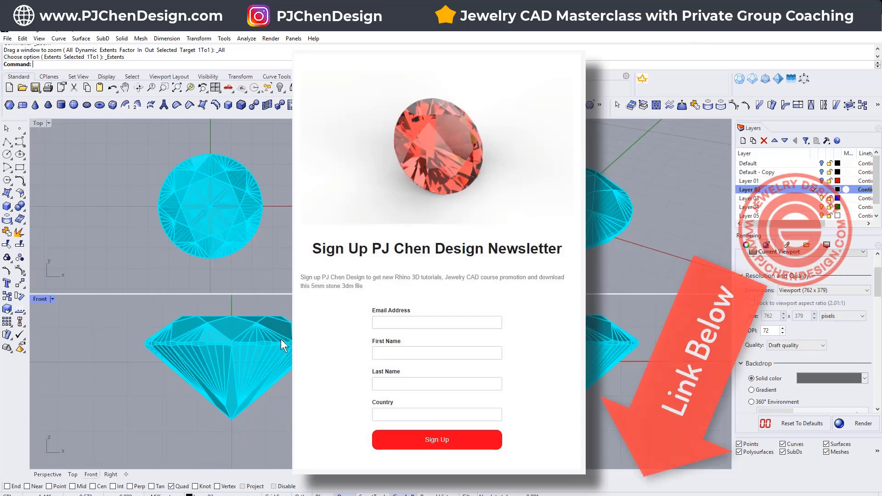
{"action": "right_click_drag", "start_coordinate": [482, 354], "coordinate": [483, 376]}
{"action": "right_click_drag", "start_coordinate": [317, 349], "coordinate": [304, 359]}
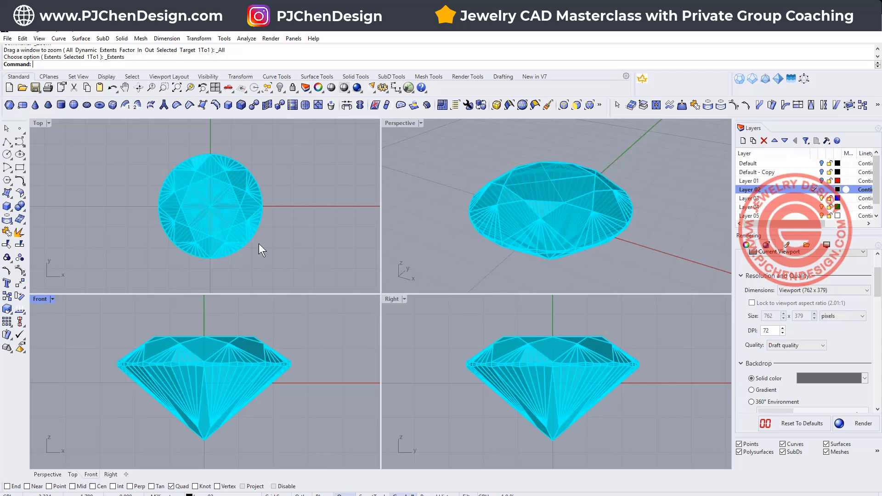
{"action": "left_click", "coordinate": [244, 210]}
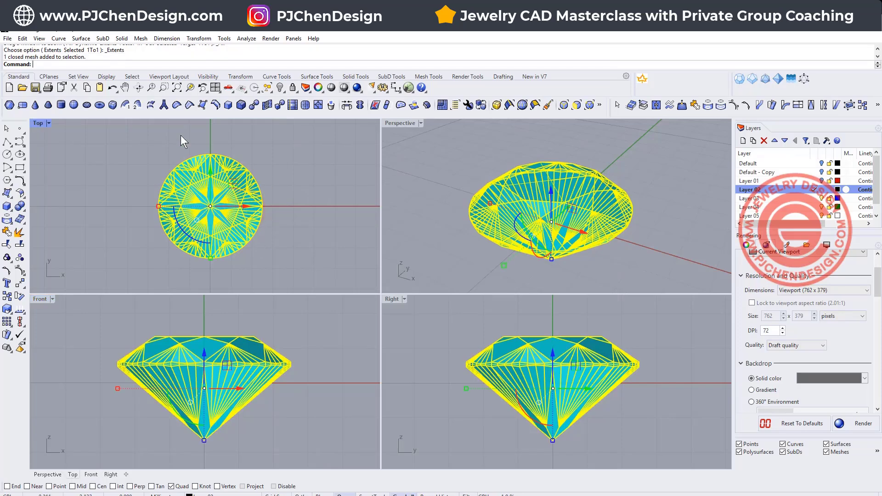
{"action": "mouse_move", "coordinate": [159, 207]}
{"action": "left_mouse_down"}
{"action": "mouse_move", "coordinate": [172, 208]}
{"action": "mouse_move", "coordinate": [155, 209]}
{"action": "left_mouse_up"}
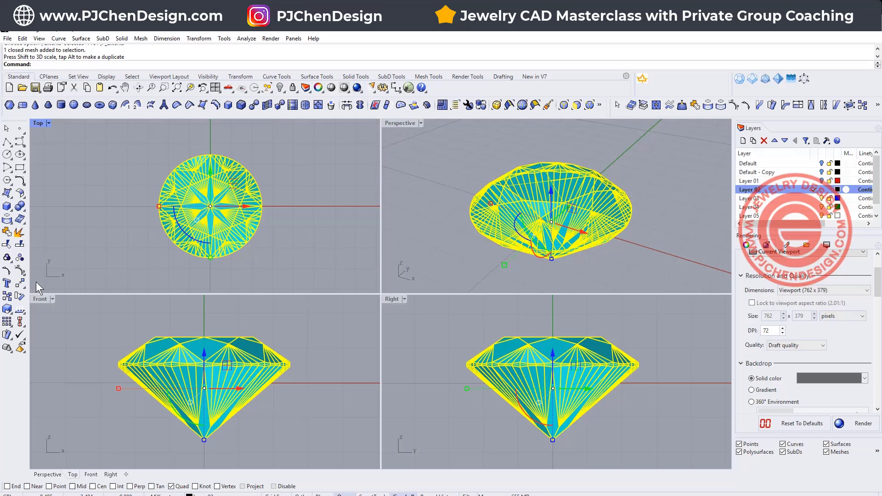
{"action": "left_click", "coordinate": [7, 309]}
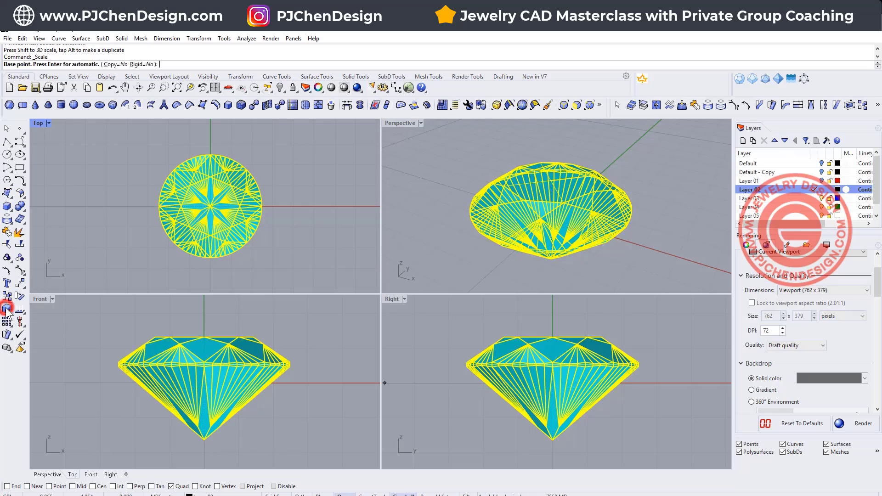
{"action": "left_click", "coordinate": [226, 487]}
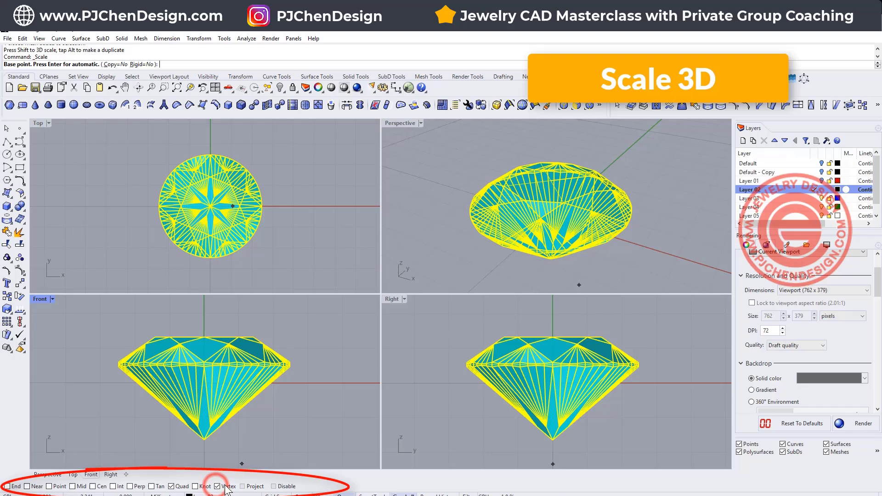
{"action": "left_click", "coordinate": [156, 206]}
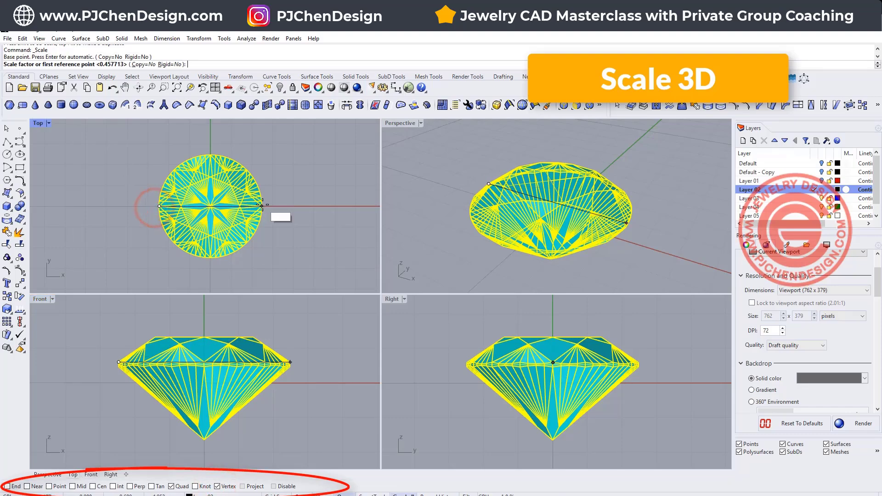
{"action": "left_click", "coordinate": [262, 206]}
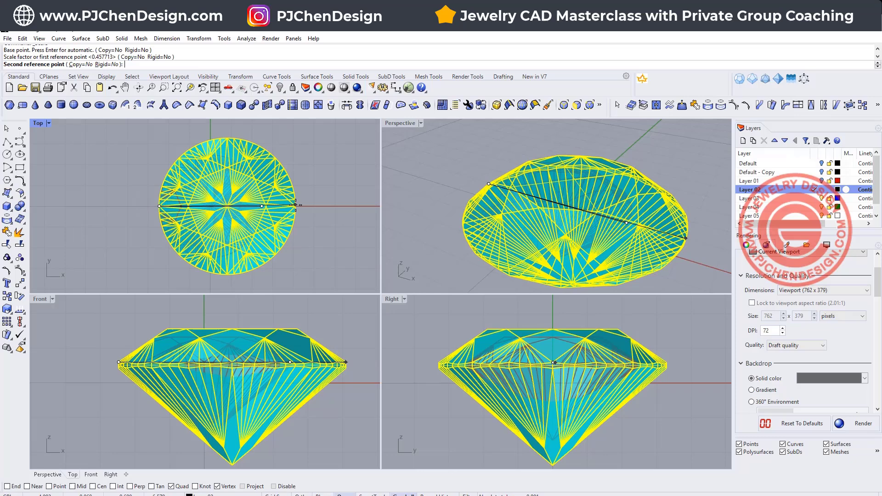
{"action": "type", "text": "3.5"}
{"action": "key", "text": "Return"}
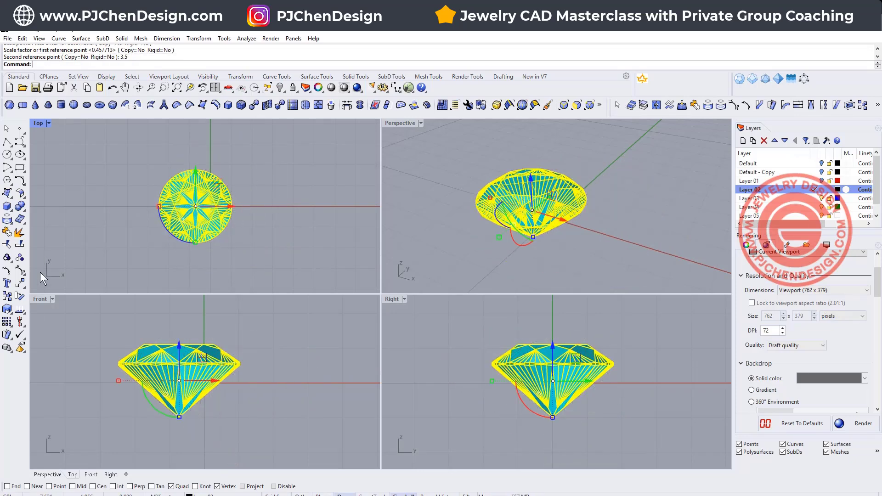
- Align the center of the scaled diamond concentrically to the origin at 0
{"action": "left_click", "coordinate": [18, 322]}
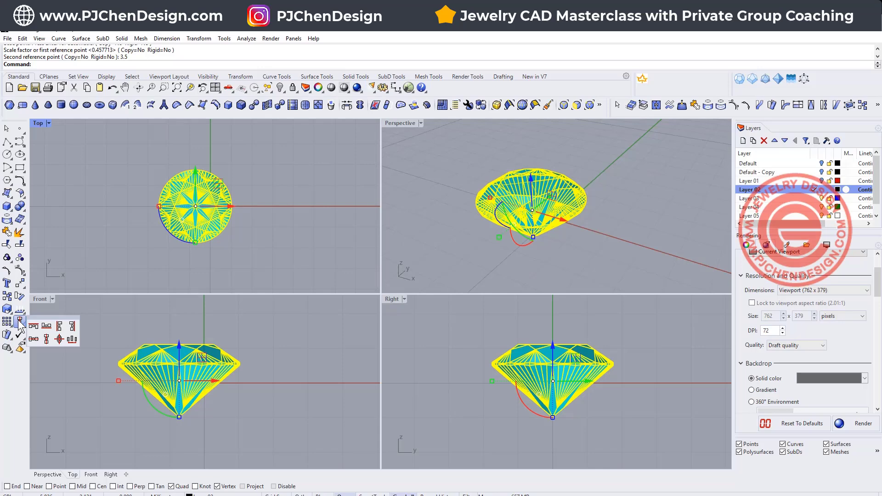
{"action": "left_click", "coordinate": [59, 341]}
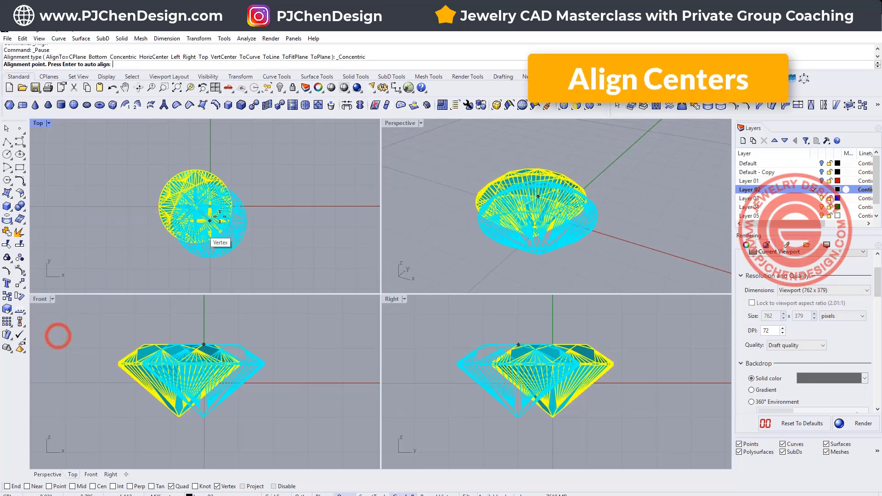
{"action": "type", "text": "0"}
{"action": "key", "text": "Return"}
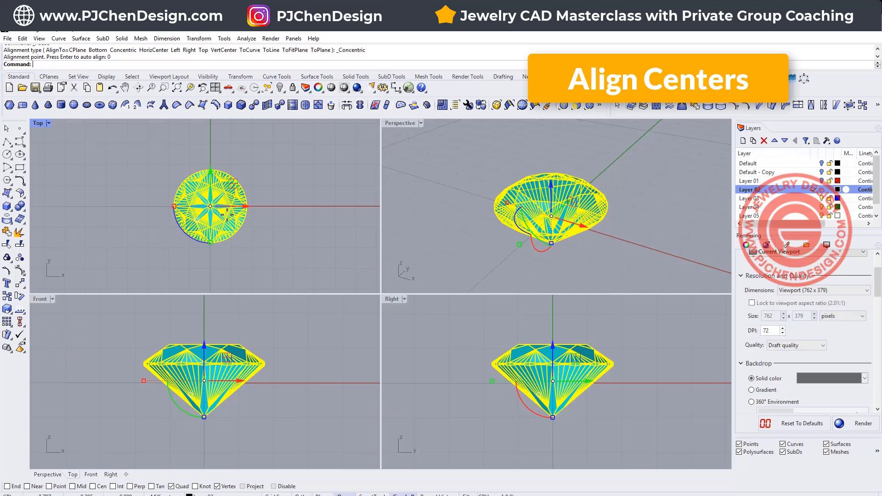
{"action": "left_click", "coordinate": [294, 231]}
- Raise the diamond vertically in the front view until its pointed tip sits just above the horizontal axis, and lock it
{"action": "scroll", "coordinate": [236, 366], "scroll_direction": "down", "scroll_amount": 3}
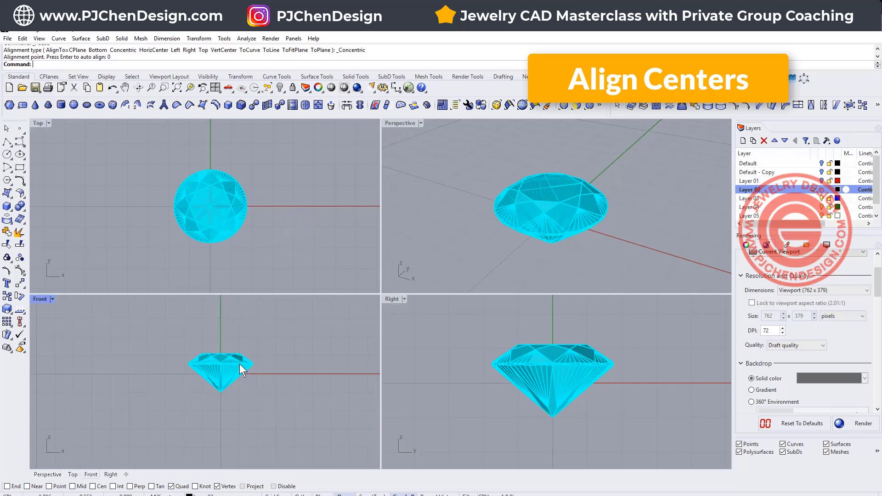
{"action": "right_click_drag", "start_coordinate": [239, 364], "coordinate": [228, 392]}
{"action": "left_click", "coordinate": [222, 383]}
{"action": "left_click_drag", "start_coordinate": [204, 360], "coordinate": [210, 335]}
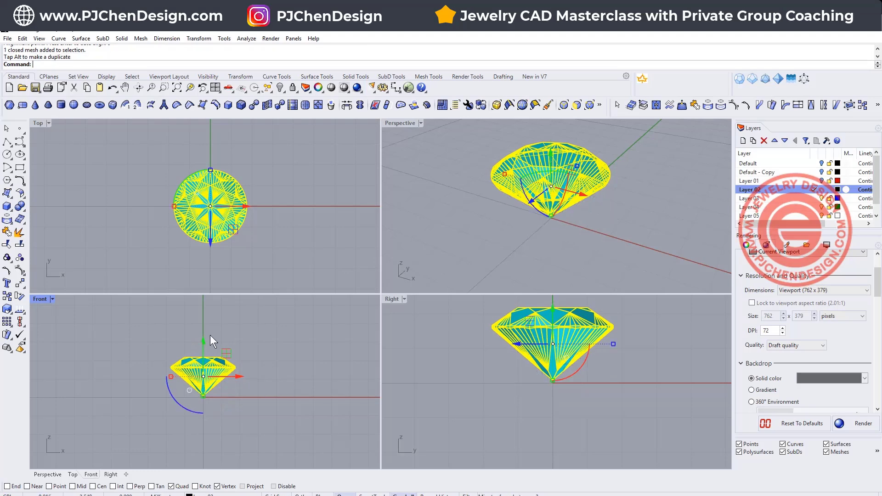
{"action": "scroll", "coordinate": [193, 378], "scroll_direction": "up", "scroll_amount": 1}
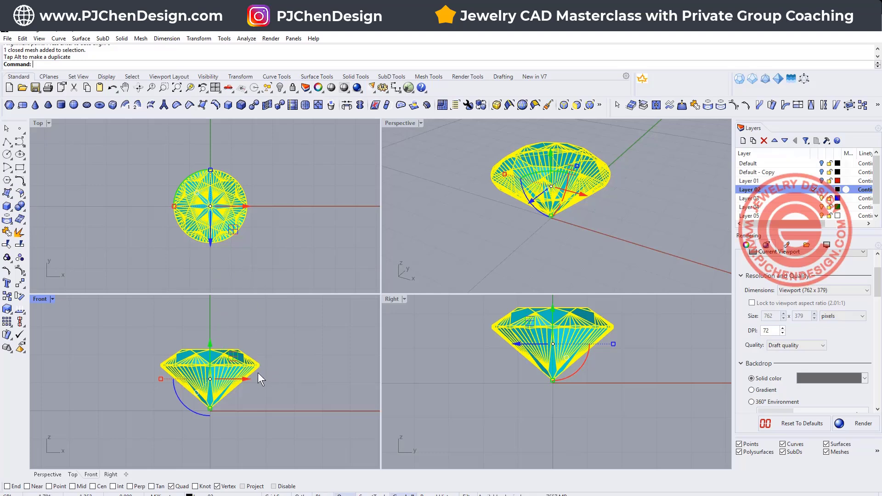
{"action": "left_click", "coordinate": [293, 87]}
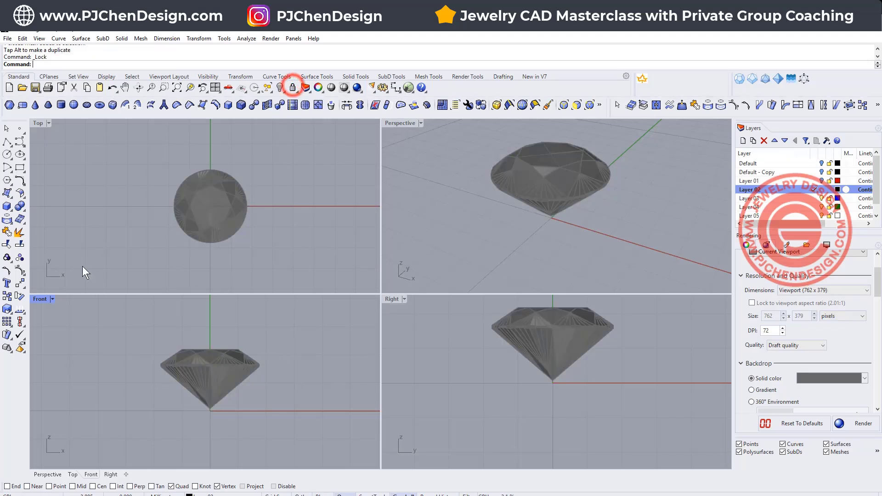
- Draw a slanted two-point polyline beside the diamond's right girdle in the front view, from above the table to just below the horizontal axis
{"action": "double_click", "coordinate": [38, 299]}
{"action": "right_click_drag", "start_coordinate": [420, 249], "coordinate": [410, 239]}
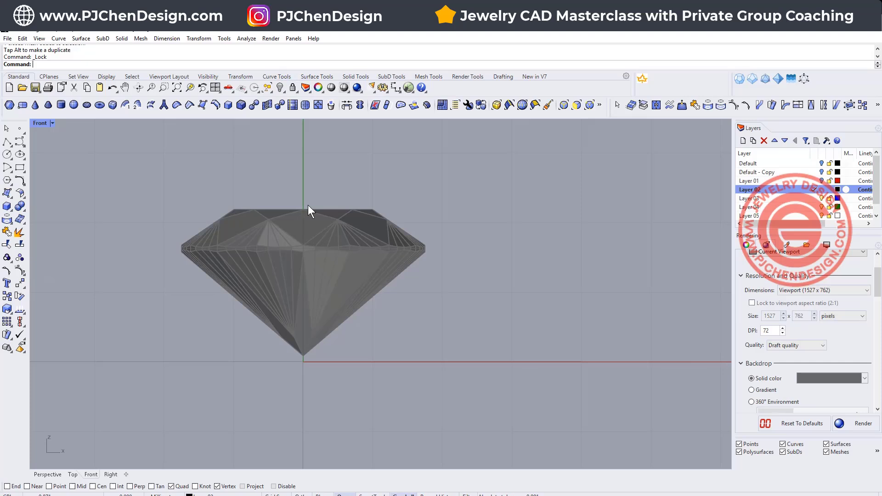
{"action": "left_click", "coordinate": [7, 142]}
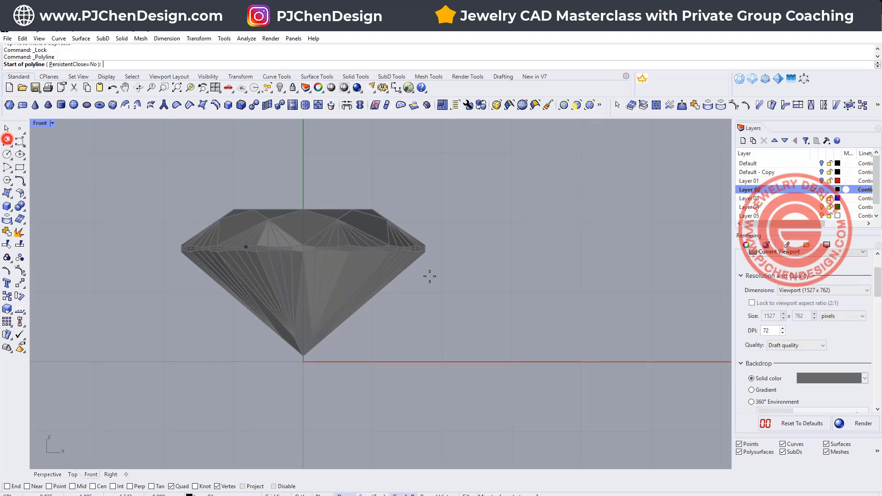
{"action": "left_click", "coordinate": [448, 174]}
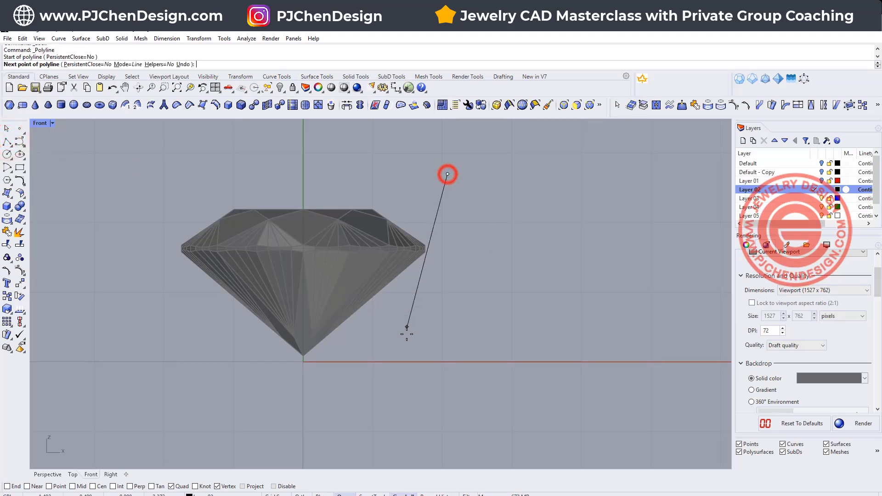
{"action": "left_click", "coordinate": [427, 372]}
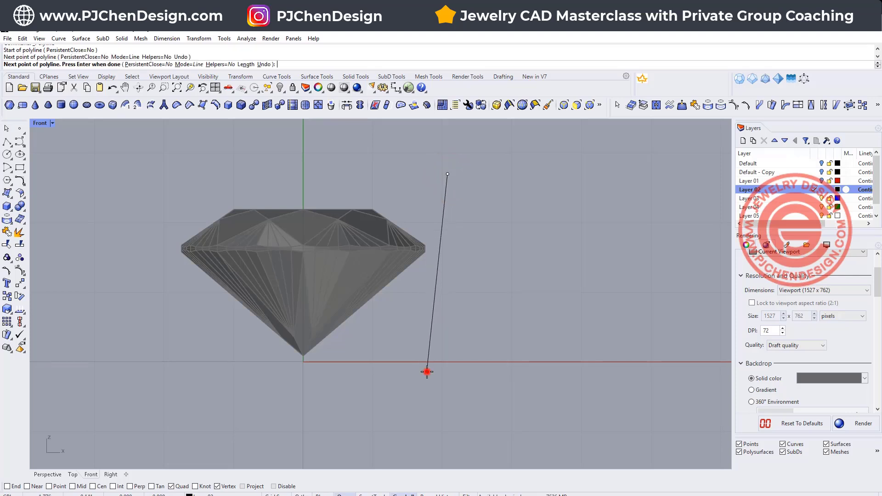
{"action": "right_click", "coordinate": [426, 370]}
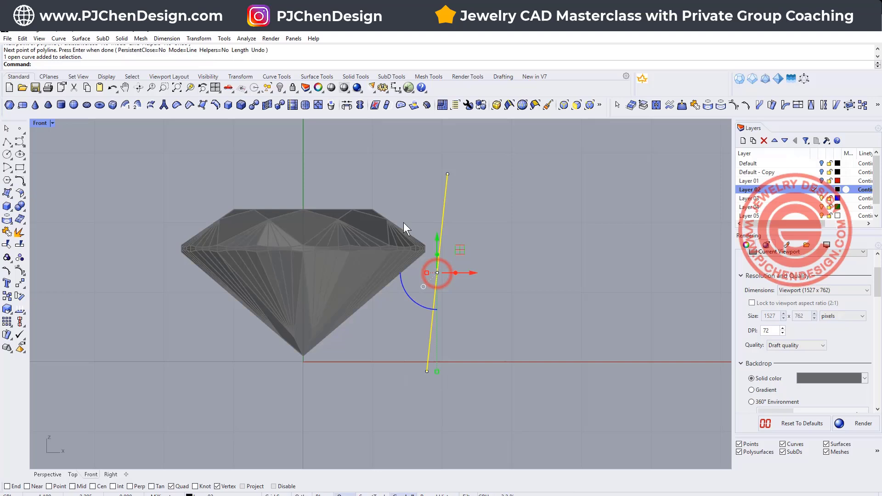
{"action": "left_click_drag", "start_coordinate": [470, 271], "coordinate": [476, 272]}
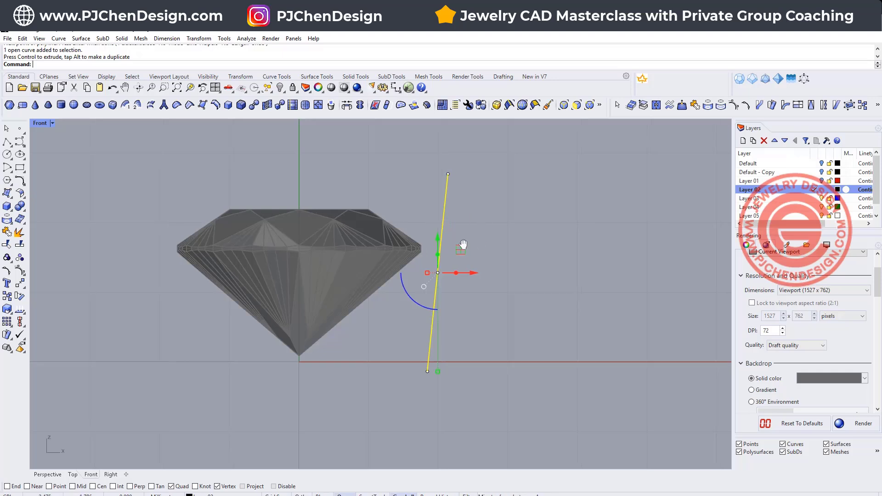
- Create a round-capped pipe with the default radius along the slanted line to form a prong overlapping the diamond's girdle
{"action": "right_click_drag", "start_coordinate": [480, 243], "coordinate": [454, 241]}
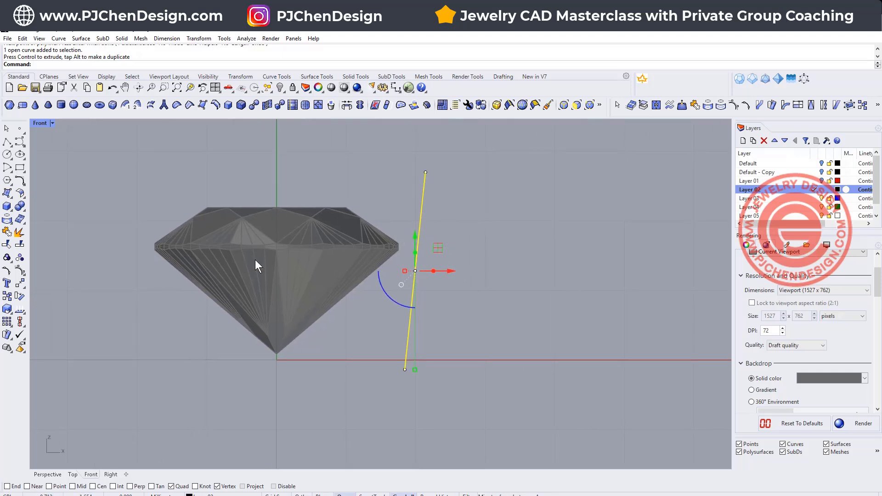
{"action": "scroll", "coordinate": [354, 265], "scroll_direction": "up", "scroll_amount": 2}
{"action": "mouse_move", "coordinate": [355, 249]}
{"action": "right_mouse_down"}
{"action": "mouse_move", "coordinate": [353, 266]}
{"action": "mouse_move", "coordinate": [354, 235]}
{"action": "right_mouse_up"}
{"action": "scroll", "coordinate": [352, 258], "scroll_direction": "down", "scroll_amount": 2}
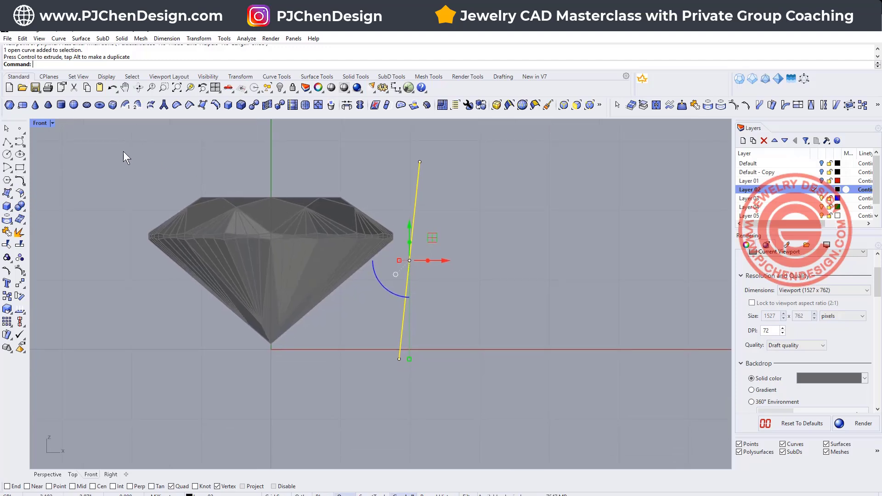
{"action": "right_click_drag", "start_coordinate": [271, 198], "coordinate": [292, 208]}
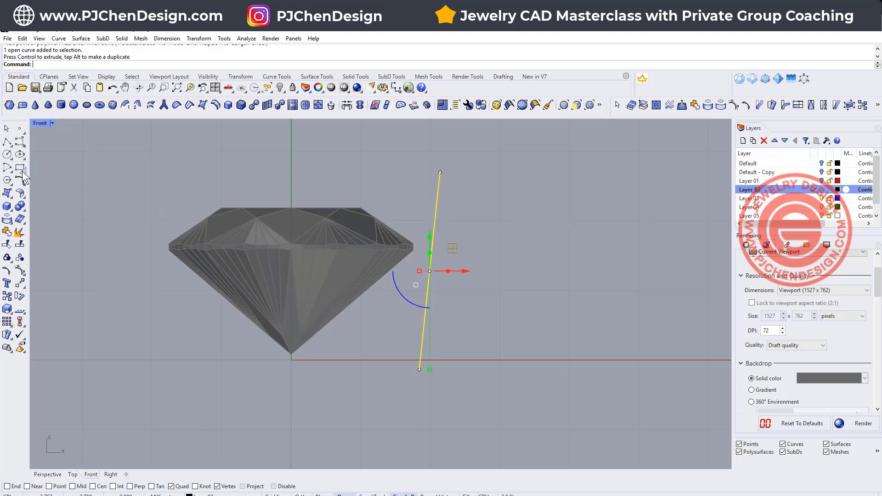
{"action": "left_click", "coordinate": [7, 209]}
{"action": "left_click", "coordinate": [34, 236]}
{"action": "right_click", "coordinate": [530, 245]}
{"action": "right_click", "coordinate": [530, 245]}
{"action": "right_click", "coordinate": [530, 245]}
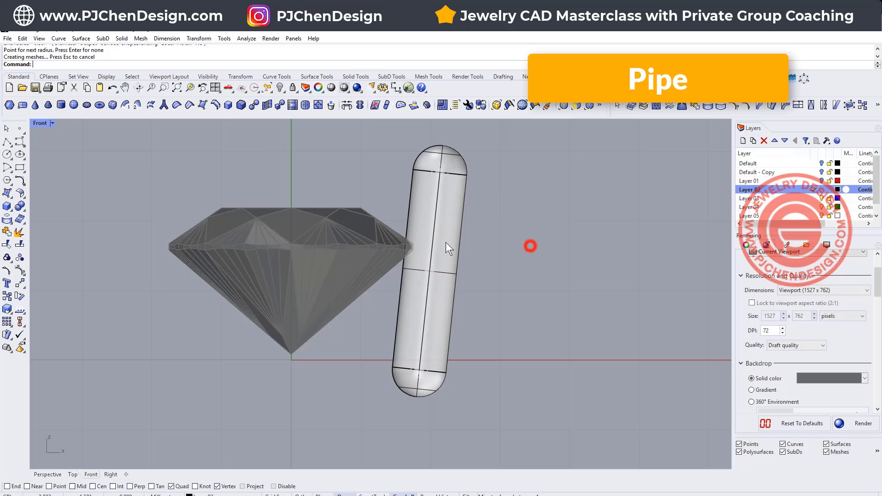
- Enlarge the prong pipe slightly with a uniform scale, together with its center line
{"action": "double_click", "coordinate": [41, 122]}
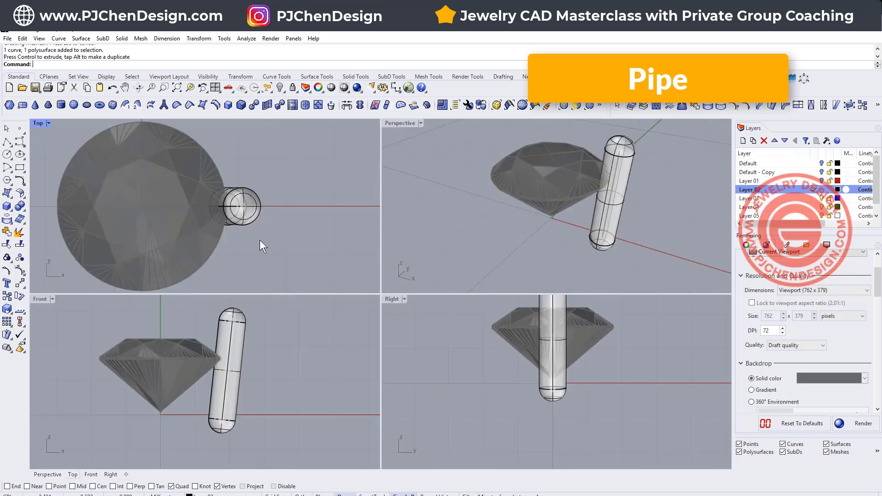
{"action": "left_click_drag", "start_coordinate": [256, 334], "coordinate": [226, 316]}
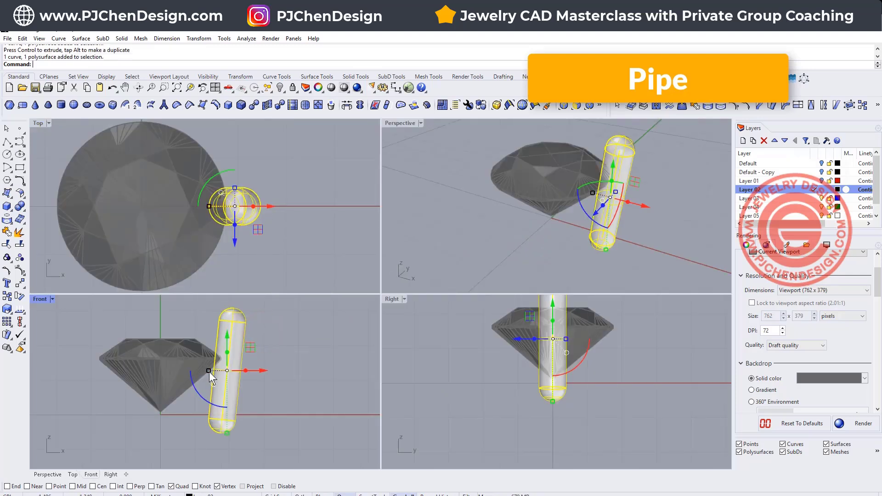
{"action": "left_click_drag", "start_coordinate": [209, 371], "coordinate": [205, 373]}
{"action": "left_click", "coordinate": [291, 232]}
- Polar-array the prong and its center line around the origin with 6 items over 360 degrees
{"action": "scroll", "coordinate": [285, 213], "scroll_direction": "down", "scroll_amount": 2}
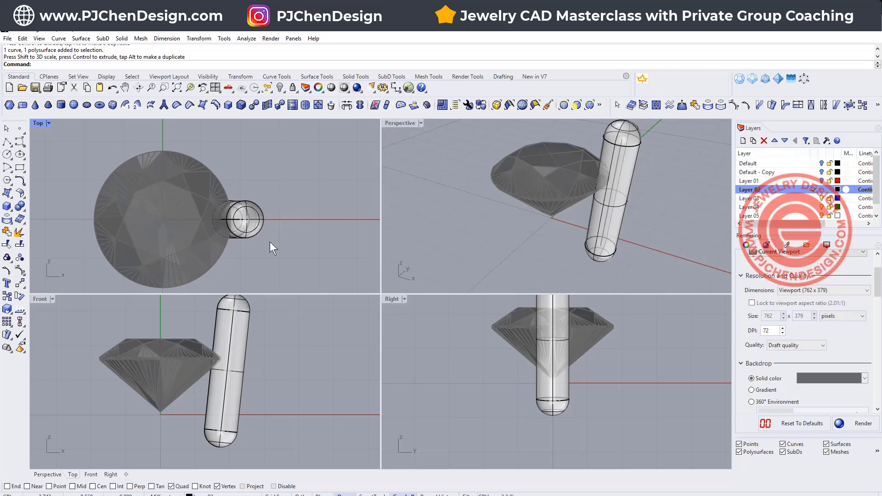
{"action": "left_click_drag", "start_coordinate": [246, 198], "coordinate": [242, 193]}
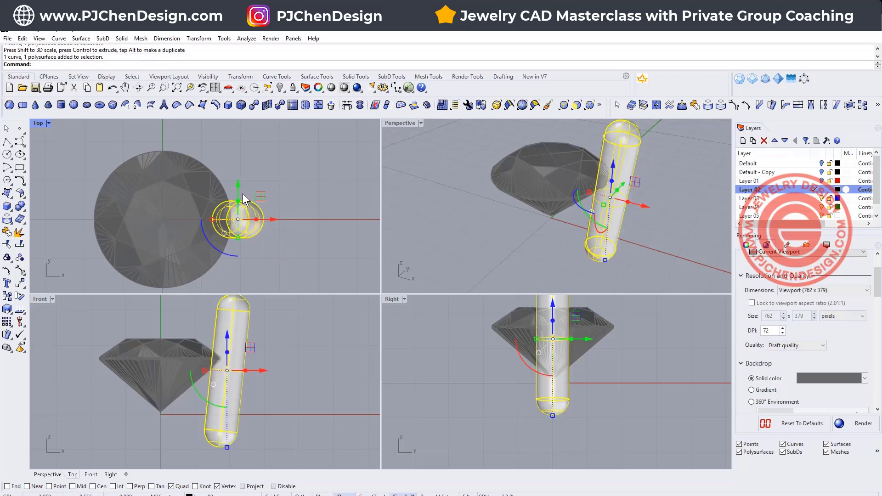
{"action": "scroll", "coordinate": [218, 183], "scroll_direction": "down", "scroll_amount": 3}
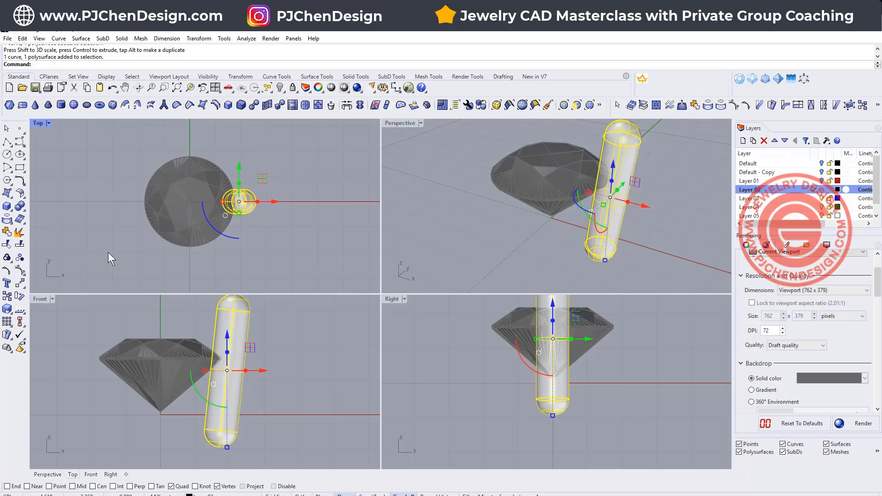
{"action": "left_click", "coordinate": [11, 325]}
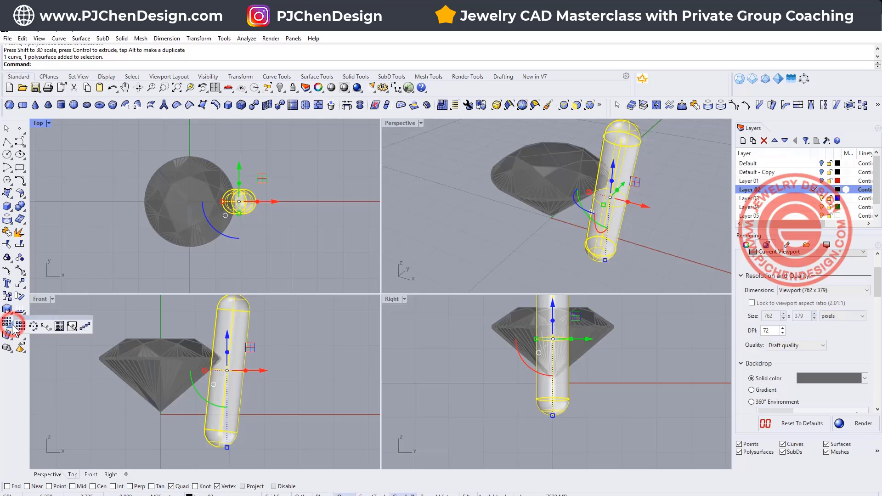
{"action": "left_click", "coordinate": [34, 326]}
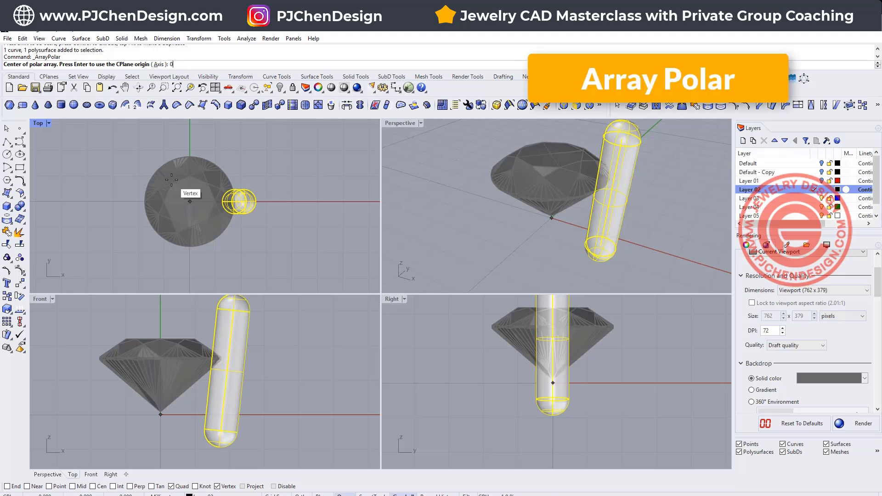
{"action": "type", "text": "0"}
{"action": "key", "text": "Return"}
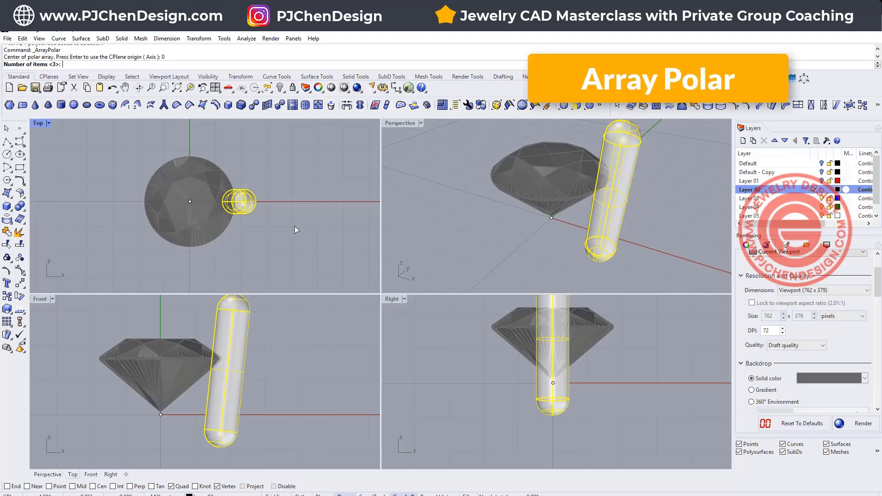
{"action": "key", "text": "Return"}
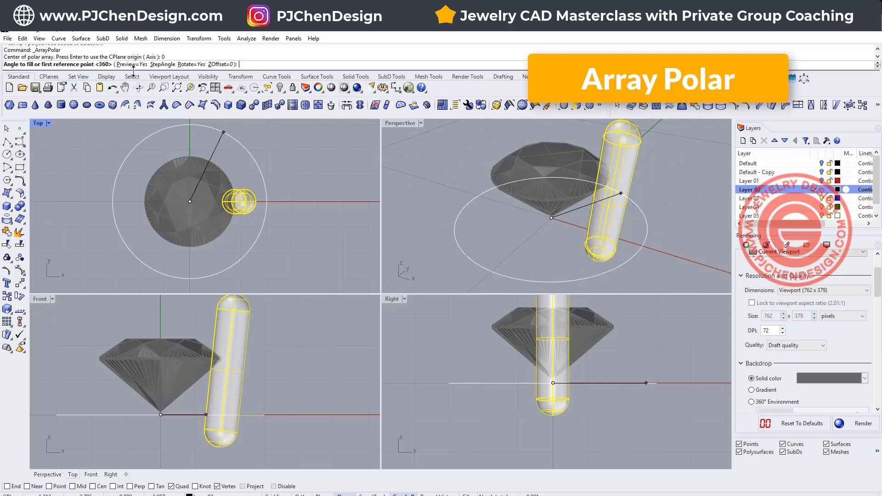
{"action": "key", "text": "Return"}
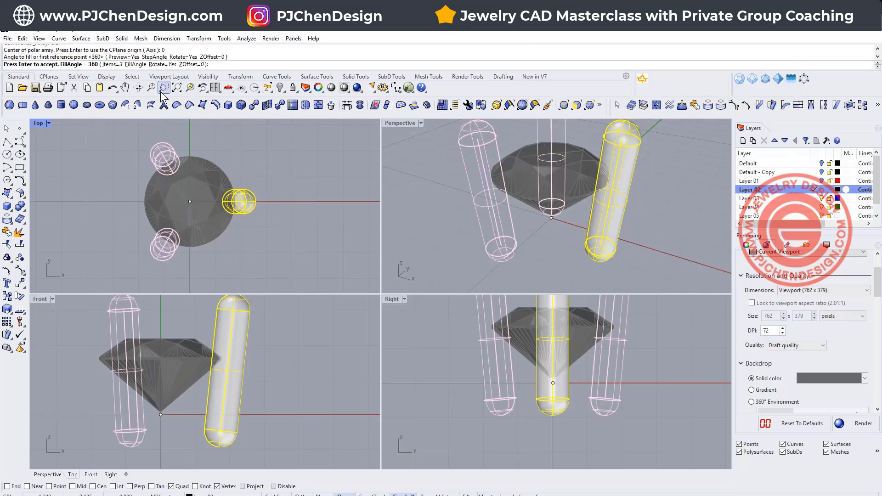
{"action": "left_click", "coordinate": [114, 65]}
{"action": "type", "text": "6"}
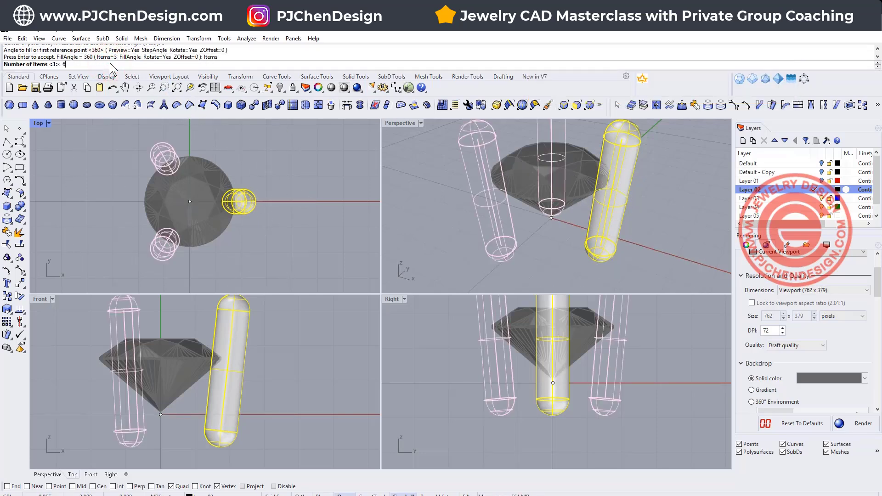
{"action": "key", "text": "Return"}
{"action": "key", "text": "Return"}
{"action": "left_click", "coordinate": [312, 251]}
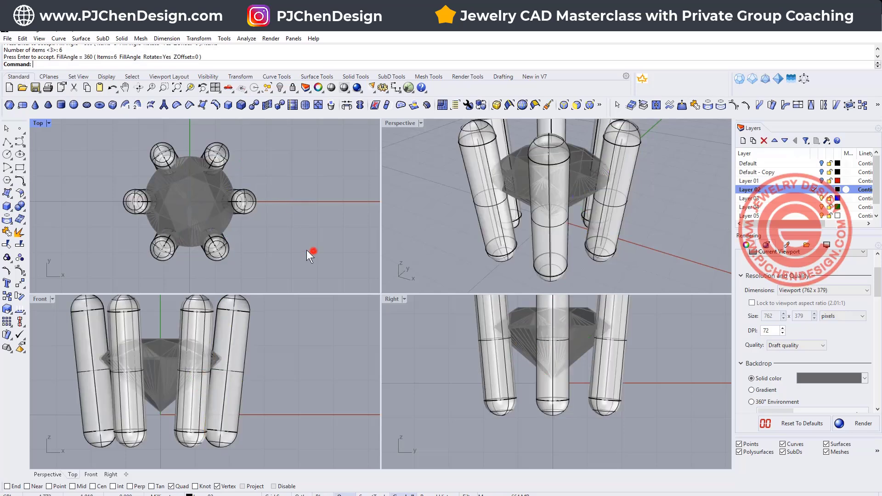
- Select all six prongs with their center lines in the front view and lock them
{"action": "scroll", "coordinate": [230, 229], "scroll_direction": "down", "scroll_amount": 4}
{"action": "right_click_drag", "start_coordinate": [230, 229], "coordinate": [209, 222]}
{"action": "right_click_drag", "start_coordinate": [256, 372], "coordinate": [265, 345]}
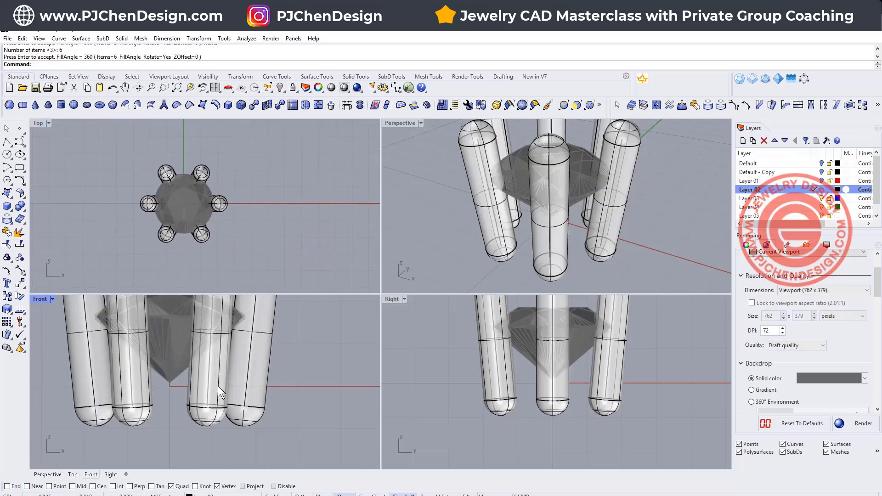
{"action": "left_click_drag", "start_coordinate": [262, 422], "coordinate": [186, 433]}
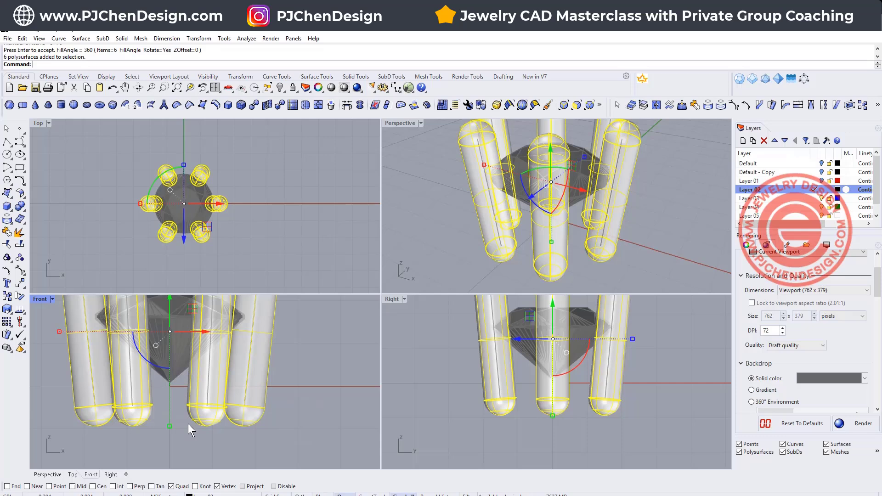
{"action": "left_click_drag", "start_coordinate": [311, 398], "coordinate": [87, 379]}
{"action": "left_click", "coordinate": [292, 87]}
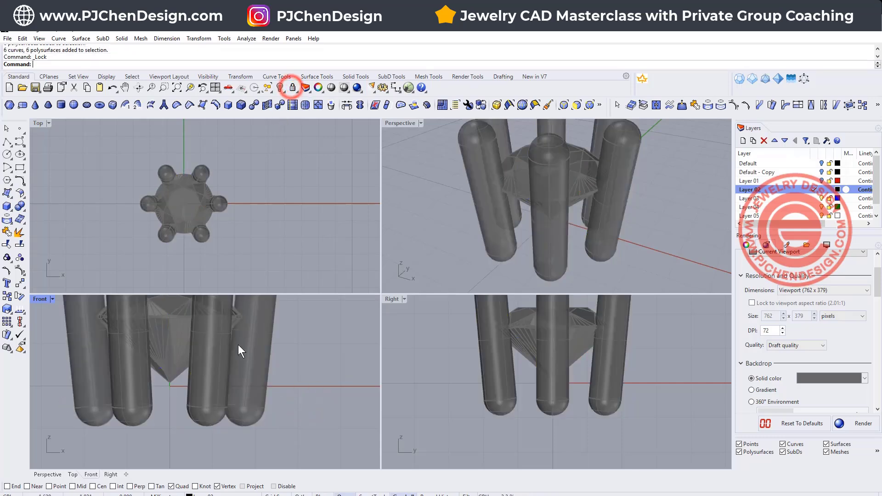
- Draw an upright rectangle in the enlarged front view over the lower half of the two right-hand prongs, below the diamond's girdle
{"action": "double_click", "coordinate": [41, 298]}
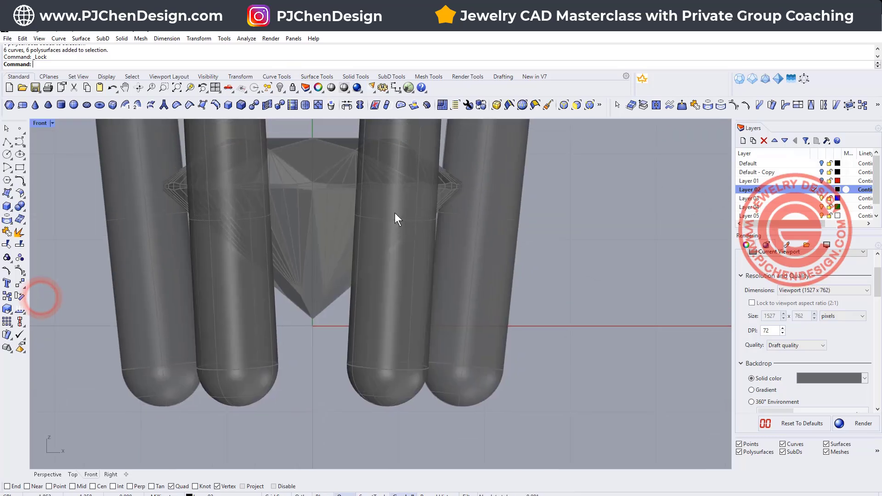
{"action": "left_click", "coordinate": [18, 167]}
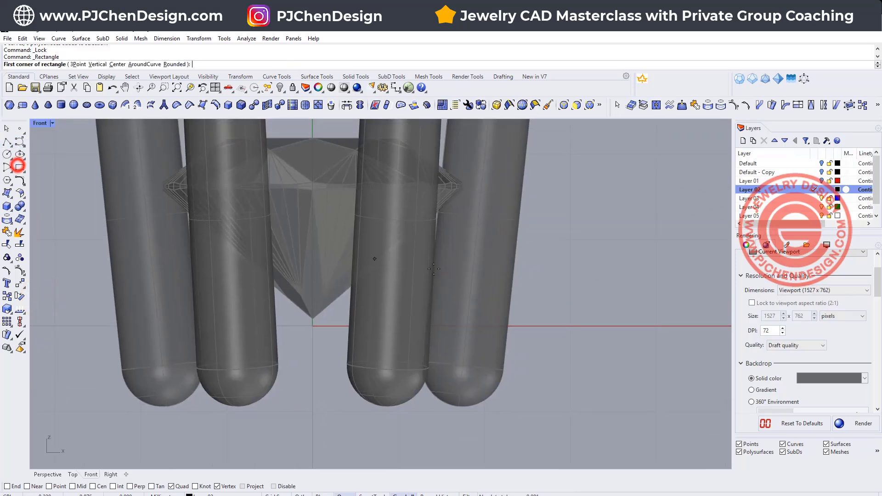
{"action": "left_click", "coordinate": [406, 227]}
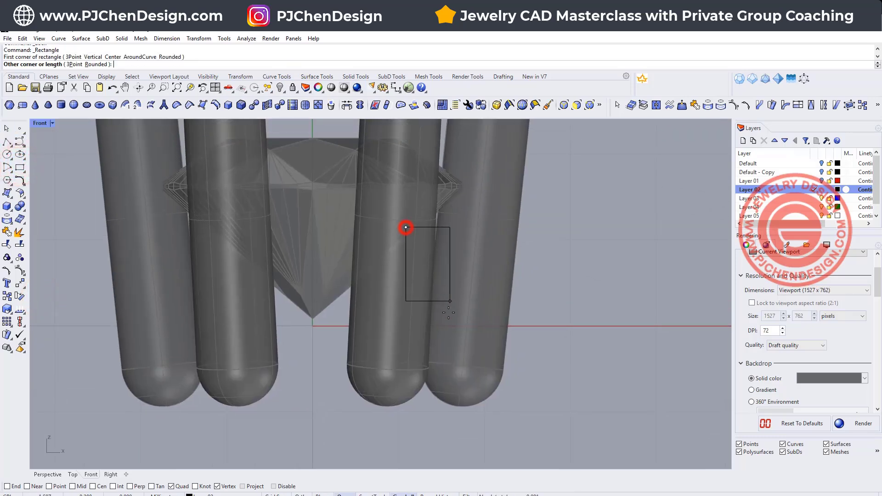
{"action": "left_click", "coordinate": [461, 355]}
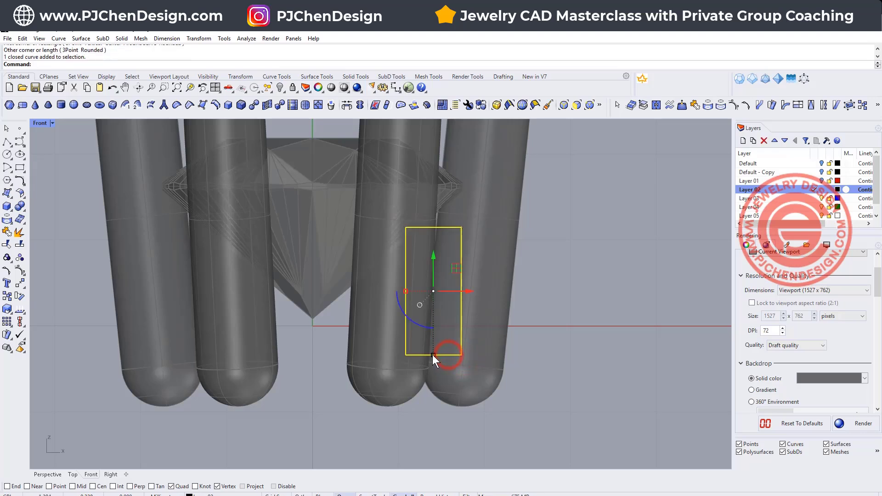
- Tilt the rectangle to follow the prong's slant, shift it toward the diamond, and stretch it slightly in width and height
{"action": "left_click_drag", "start_coordinate": [421, 327], "coordinate": [419, 327]}
{"action": "left_click_drag", "start_coordinate": [470, 292], "coordinate": [457, 291]}
{"action": "left_click_drag", "start_coordinate": [390, 286], "coordinate": [388, 286]}
{"action": "left_click_drag", "start_coordinate": [453, 293], "coordinate": [455, 293]}
{"action": "left_click_drag", "start_coordinate": [418, 354], "coordinate": [416, 366]}
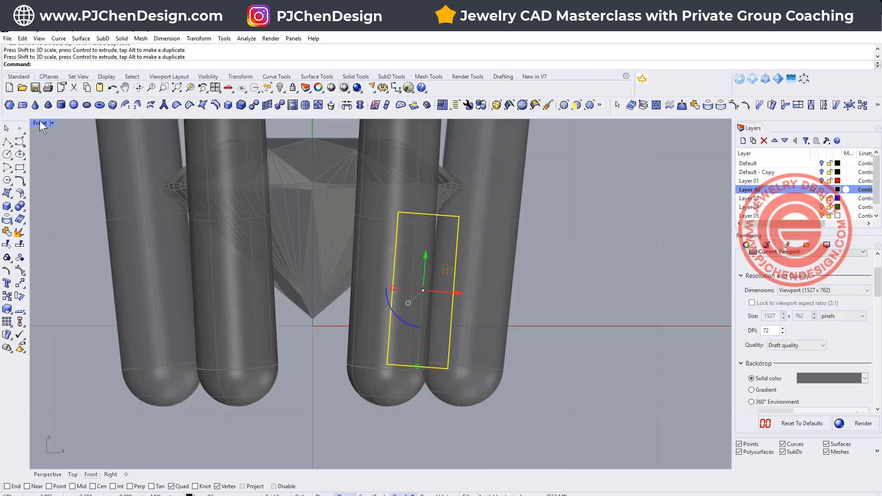
{"action": "left_click", "coordinate": [92, 223]}
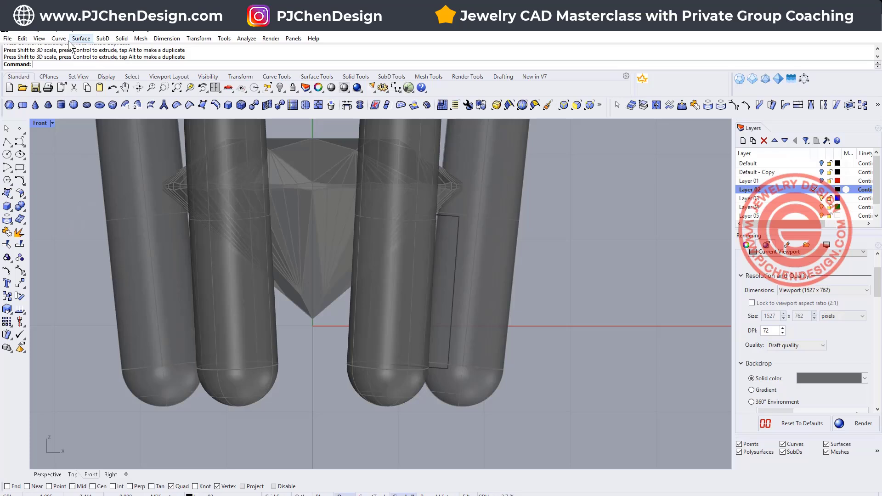
- Revolve the tilted rectangle a full 360 degrees about the vertical axis through the origin to form a ring beneath the diamond
{"action": "left_click", "coordinate": [215, 89]}
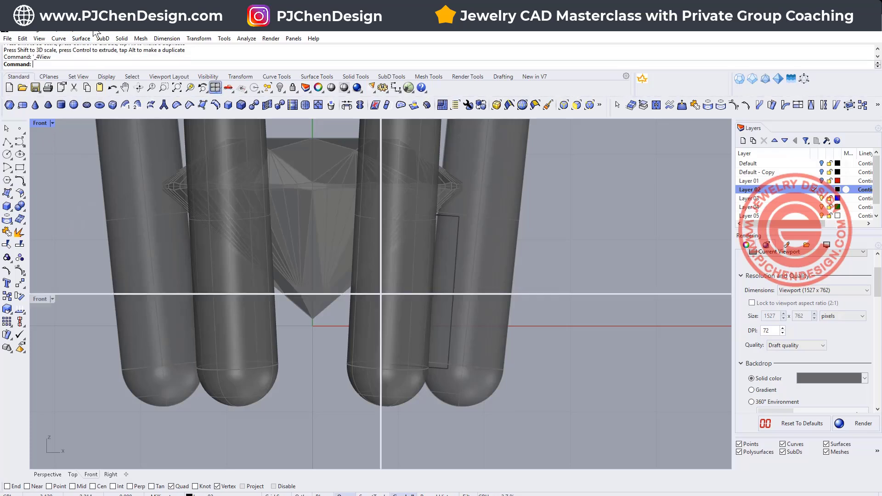
{"action": "left_click", "coordinate": [80, 39]}
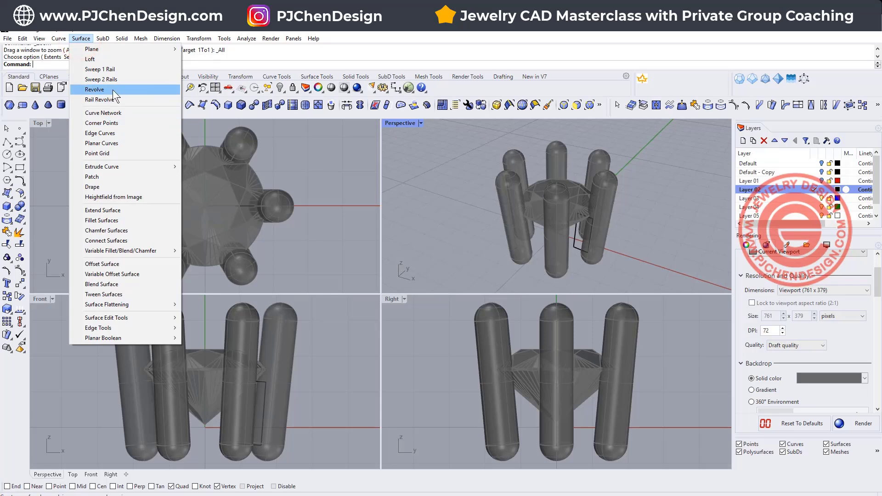
{"action": "left_click", "coordinate": [113, 89]}
{"action": "left_click_drag", "start_coordinate": [216, 180], "coordinate": [289, 237]}
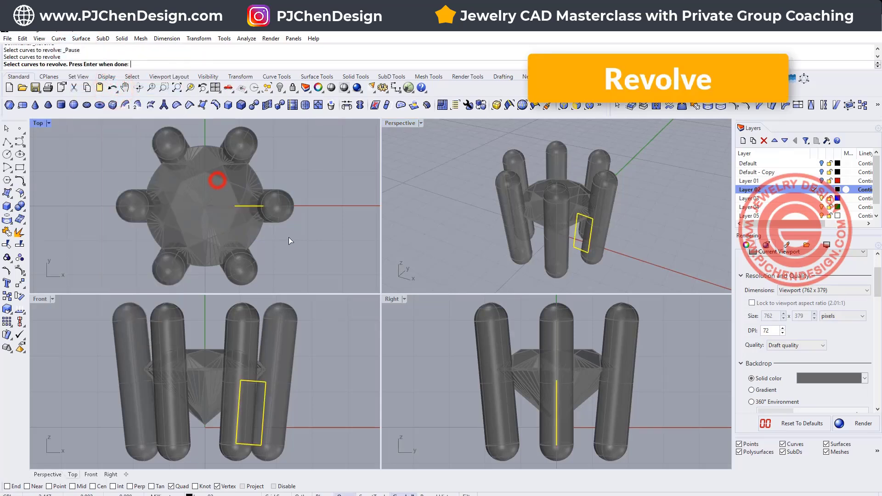
{"action": "key", "text": "Return"}
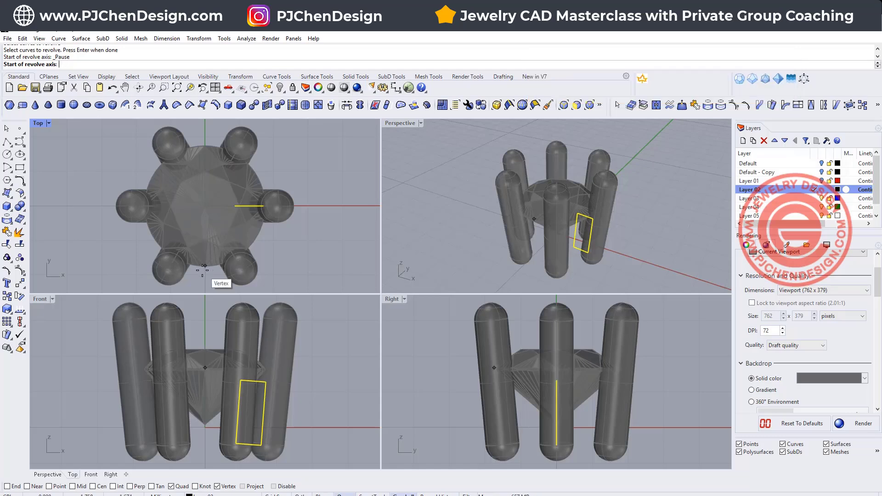
{"action": "type", "text": "0"}
{"action": "key", "text": "Return"}
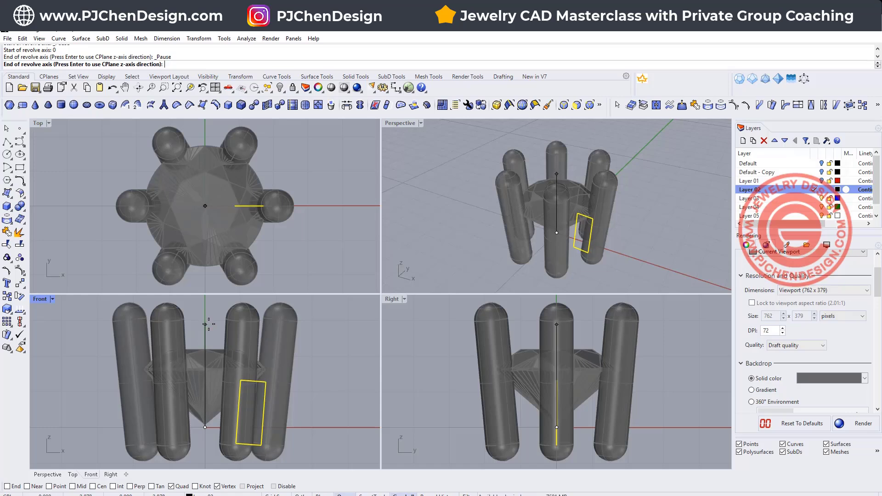
{"action": "left_click", "coordinate": [205, 317]}
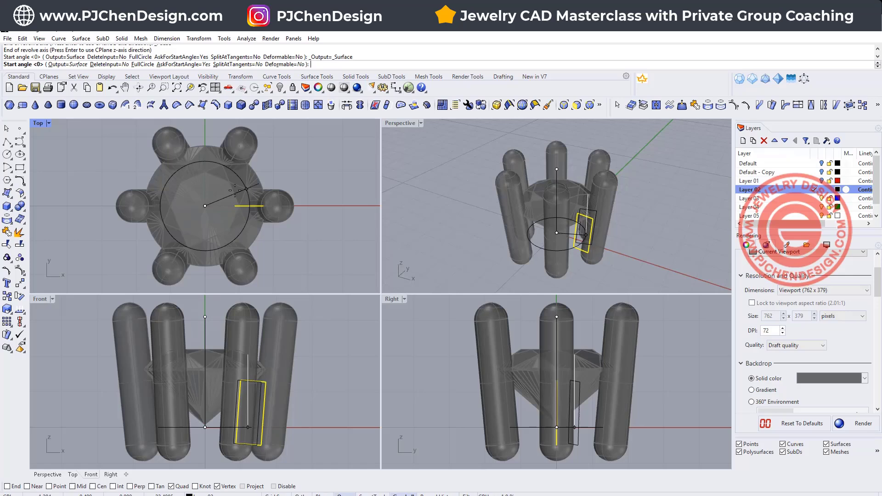
{"action": "left_click", "coordinate": [256, 207]}
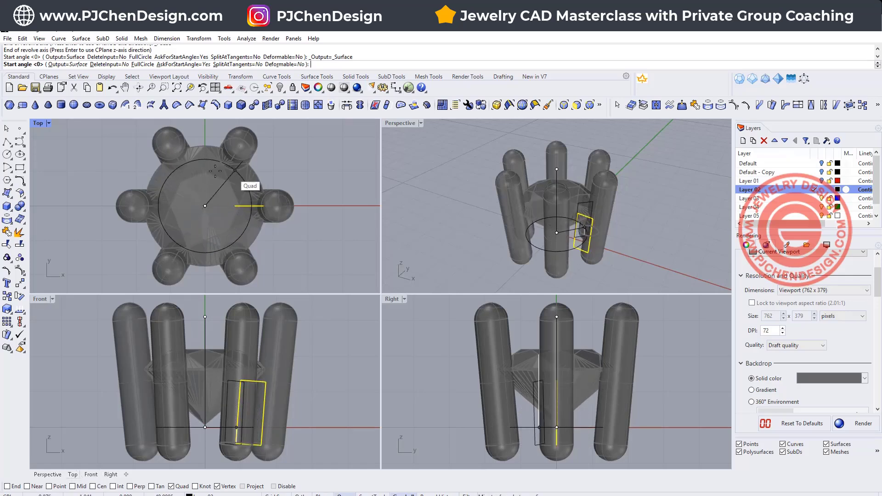
{"action": "left_click", "coordinate": [306, 223]}
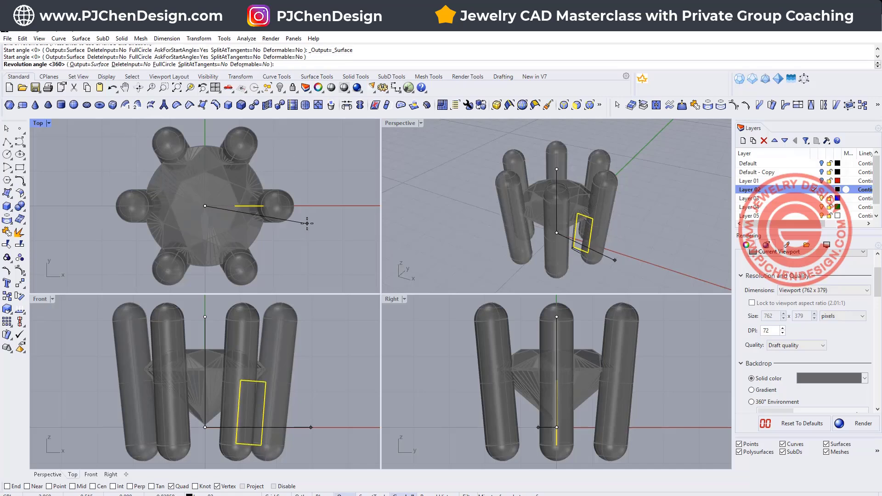
{"action": "key", "text": "Return"}
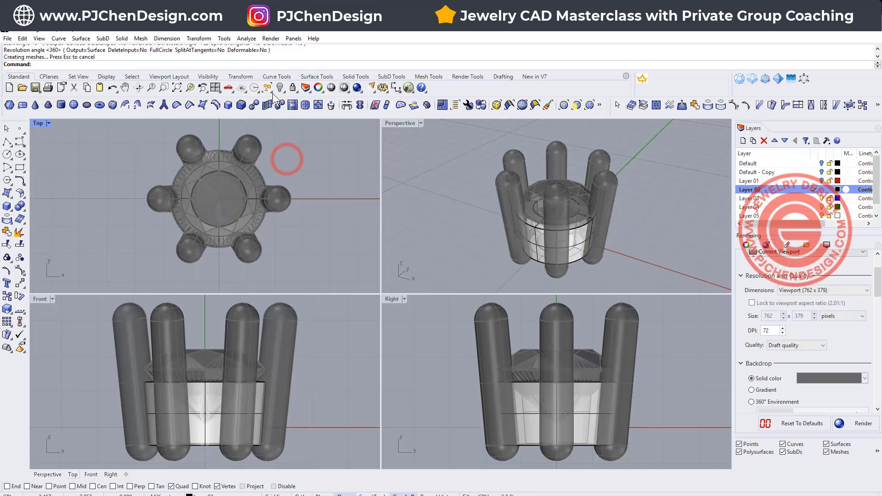
- Unlock the diamond and the prongs, and view the assembled setting in perspective
{"action": "left_click", "coordinate": [292, 88]}
{"action": "scroll", "coordinate": [608, 219], "scroll_direction": "down", "scroll_amount": 4}
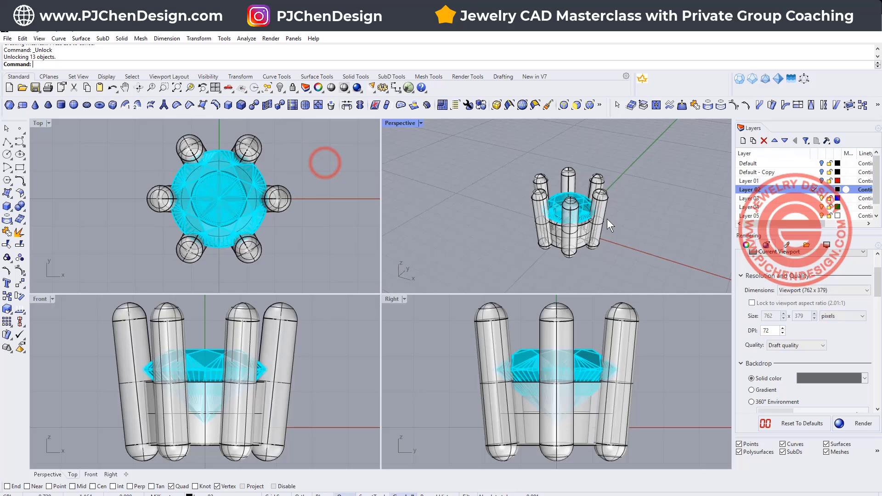
{"action": "right_click_drag", "start_coordinate": [601, 218], "coordinate": [583, 202]}
{"action": "scroll", "coordinate": [252, 214], "scroll_direction": "down", "scroll_amount": 2}
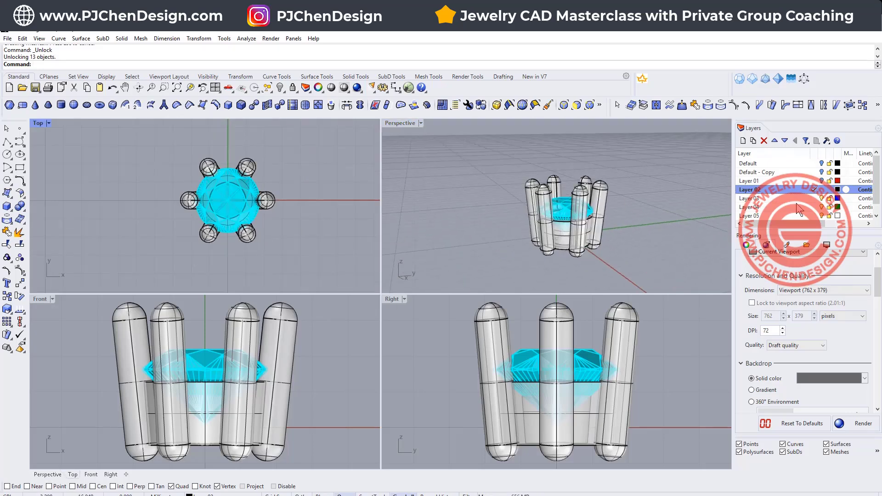
- Make Layer 03 the current layer and enlarge the front view around the prong setting
{"action": "left_click", "coordinate": [814, 198]}
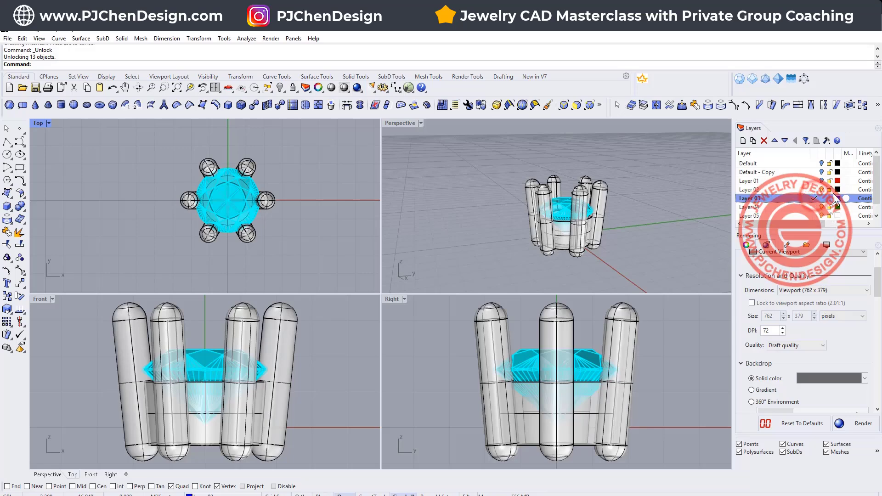
{"action": "double_click", "coordinate": [40, 299]}
{"action": "scroll", "coordinate": [337, 225], "scroll_direction": "down", "scroll_amount": 10}
{"action": "scroll", "coordinate": [328, 261], "scroll_direction": "up", "scroll_amount": 4}
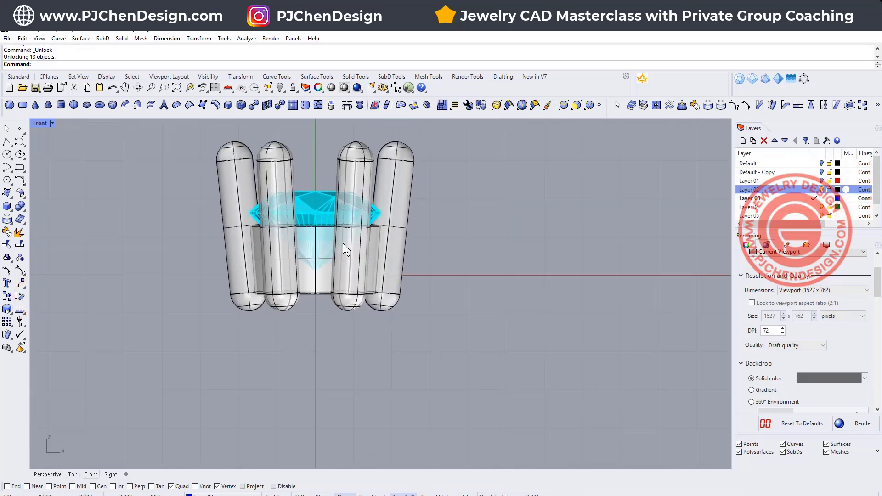
{"action": "right_click_drag", "start_coordinate": [365, 230], "coordinate": [358, 236]}
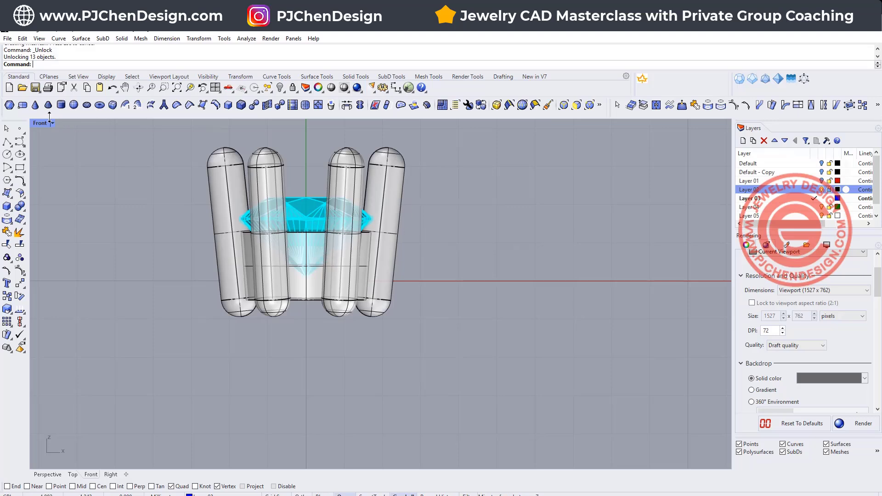
- With object snaps disabled, start a degree 3 control-point curve from the right-most prong's outer side, slanting down beneath the ring
{"action": "left_click", "coordinate": [20, 144]}
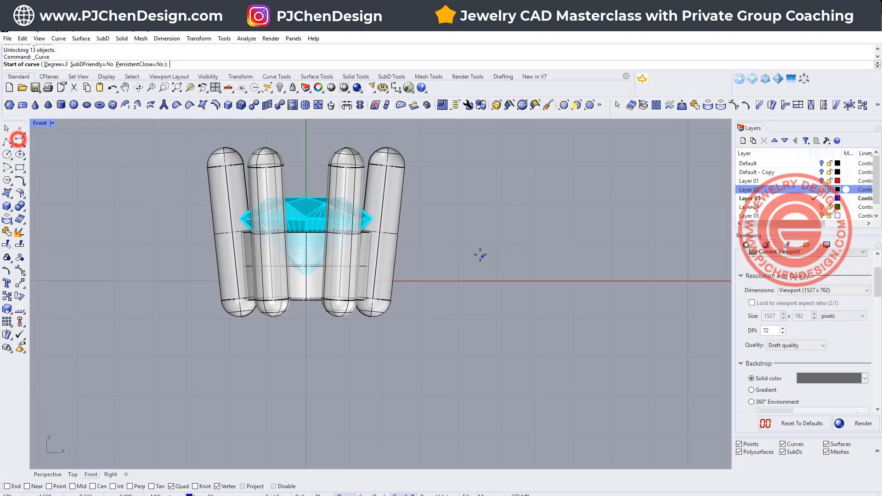
{"action": "left_click", "coordinate": [408, 220]}
{"action": "left_click", "coordinate": [389, 220]}
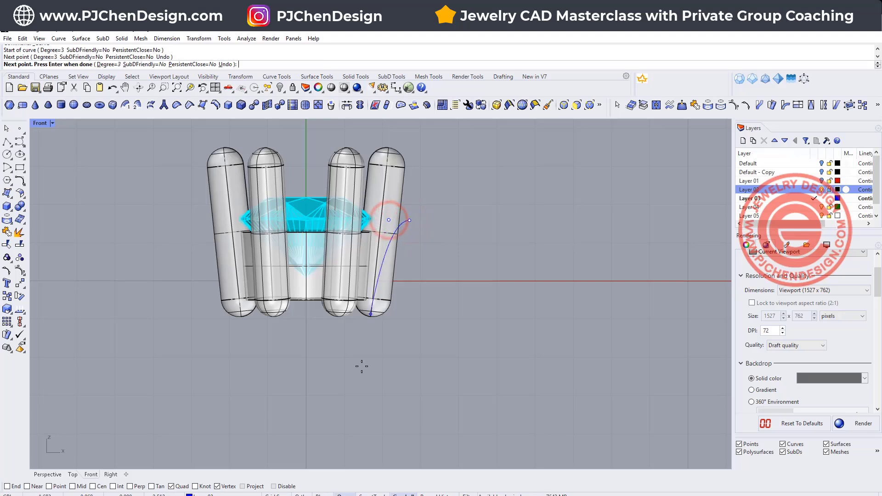
{"action": "left_click", "coordinate": [272, 486]}
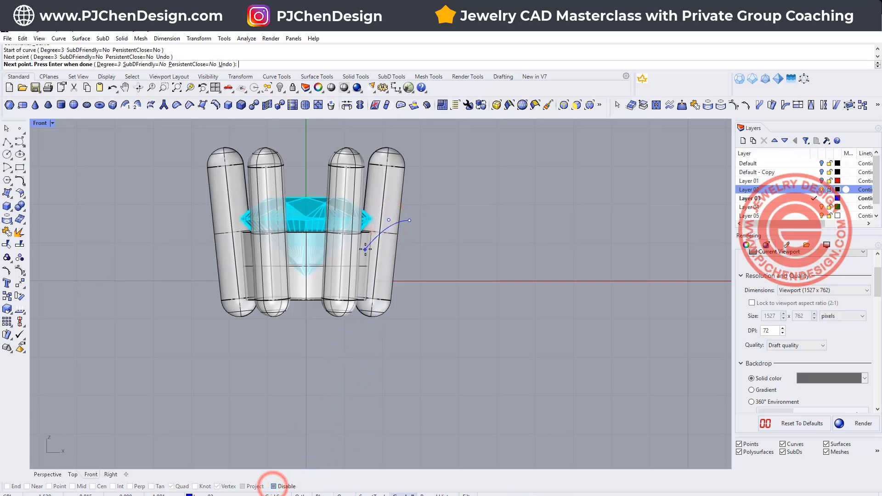
{"action": "left_click", "coordinate": [379, 249]}
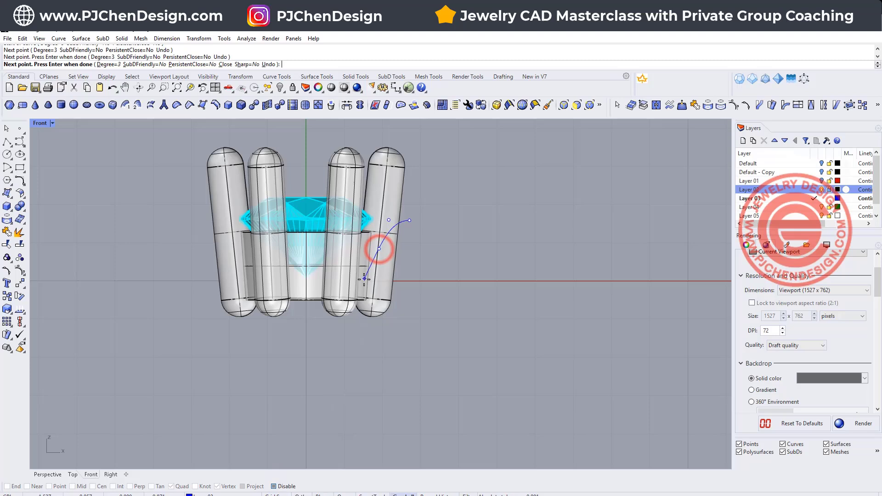
{"action": "left_click", "coordinate": [364, 280]}
{"action": "left_click", "coordinate": [339, 302]}
{"action": "left_click", "coordinate": [314, 319]}
{"action": "left_click", "coordinate": [301, 328]}
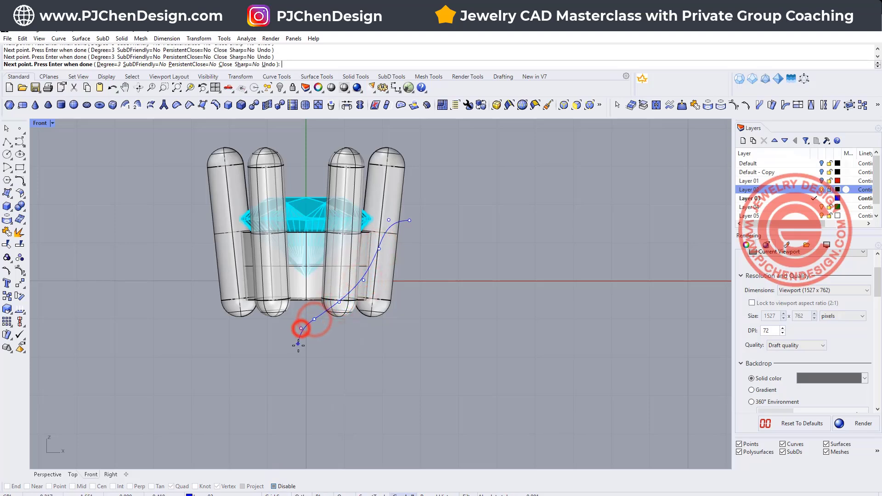
- Round the curve's lower end, run it back up outside the right-most prong, and close it at its start with End snap
{"action": "left_click", "coordinate": [298, 345]}
{"action": "left_click", "coordinate": [326, 350]}
{"action": "left_click", "coordinate": [347, 340]}
{"action": "left_click", "coordinate": [360, 325]}
{"action": "left_click", "coordinate": [379, 301]}
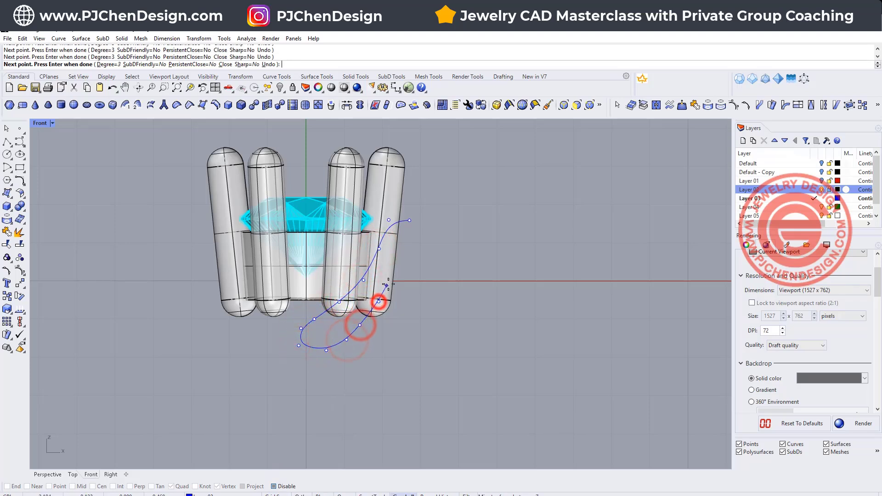
{"action": "left_click", "coordinate": [389, 281]}
{"action": "left_click", "coordinate": [404, 263]}
{"action": "left_click", "coordinate": [424, 246]}
{"action": "left_click", "coordinate": [432, 232]}
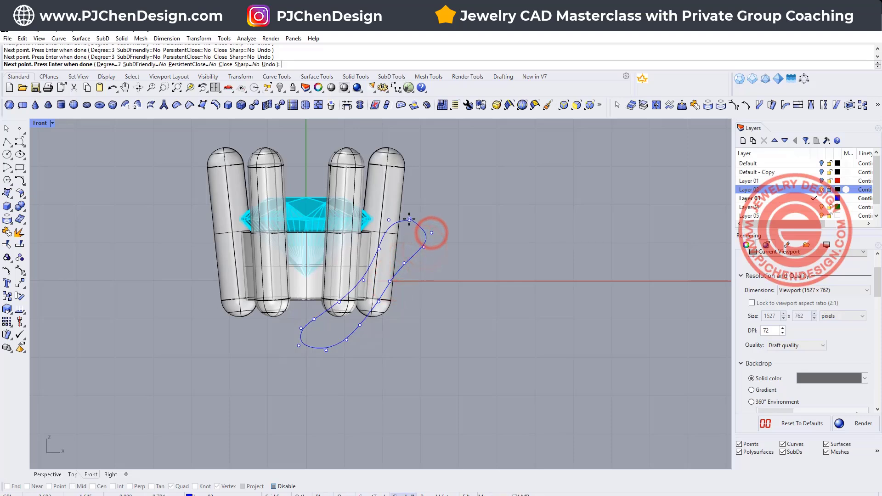
{"action": "left_click", "coordinate": [274, 486]}
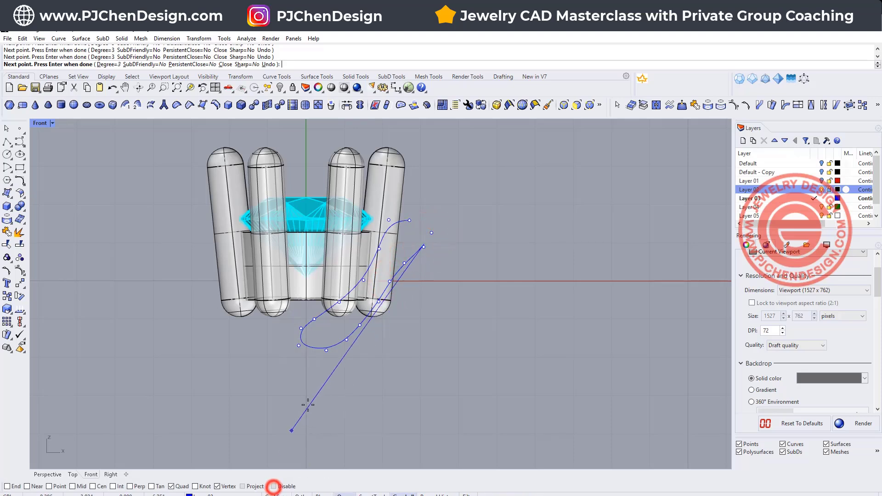
{"action": "left_click", "coordinate": [7, 486]}
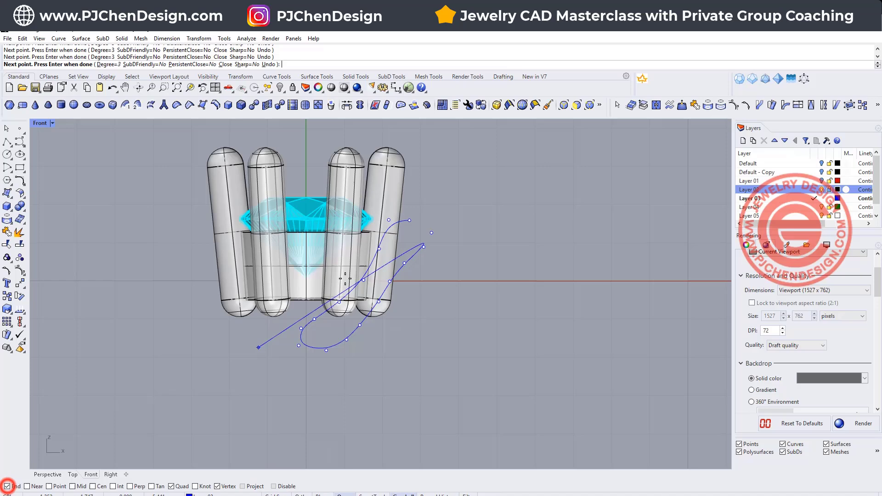
{"action": "left_click", "coordinate": [409, 221]}
- Move the control points at the closed curve's upper end up and outward to shape a fuller, rounded lobe
{"action": "scroll", "coordinate": [413, 224], "scroll_direction": "up", "scroll_amount": 4}
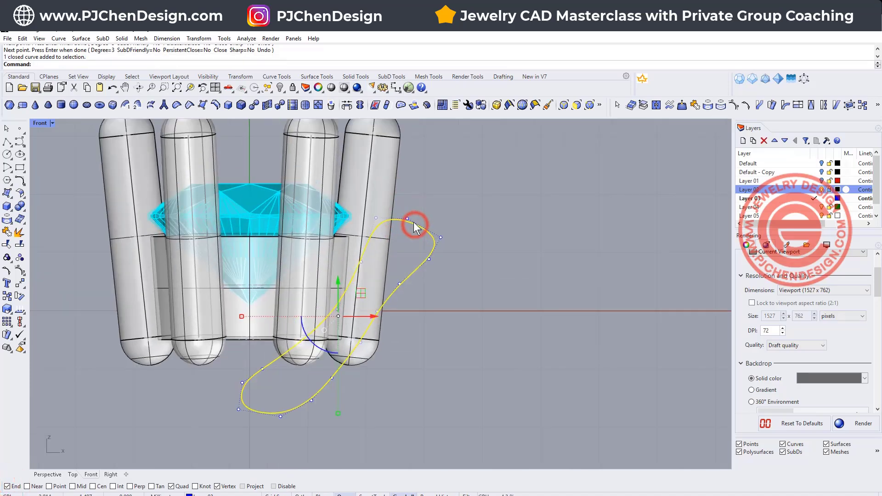
{"action": "left_click", "coordinate": [408, 218]}
{"action": "left_click_drag", "start_coordinate": [434, 198], "coordinate": [447, 175]}
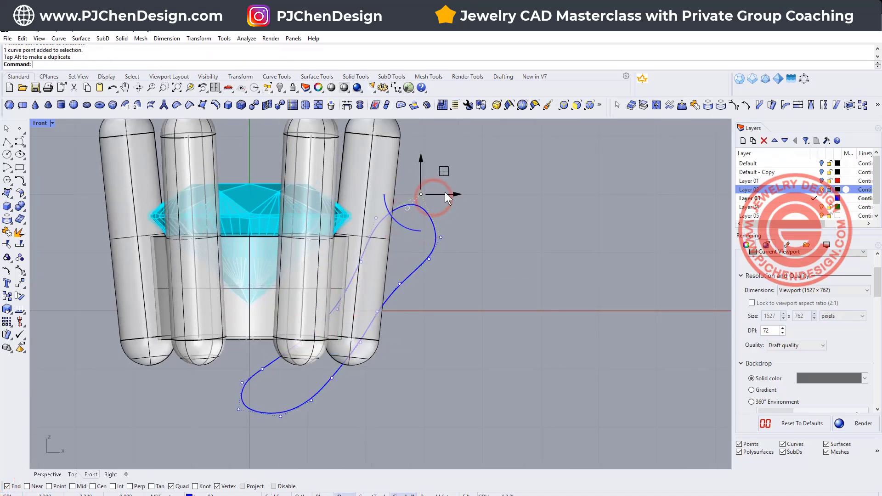
{"action": "left_click", "coordinate": [441, 237]}
{"action": "mouse_move", "coordinate": [459, 217]}
{"action": "left_mouse_down"}
{"action": "mouse_move", "coordinate": [469, 207]}
{"action": "mouse_move", "coordinate": [464, 220]}
{"action": "left_mouse_up"}
{"action": "left_click_drag", "start_coordinate": [399, 286], "coordinate": [429, 251]}
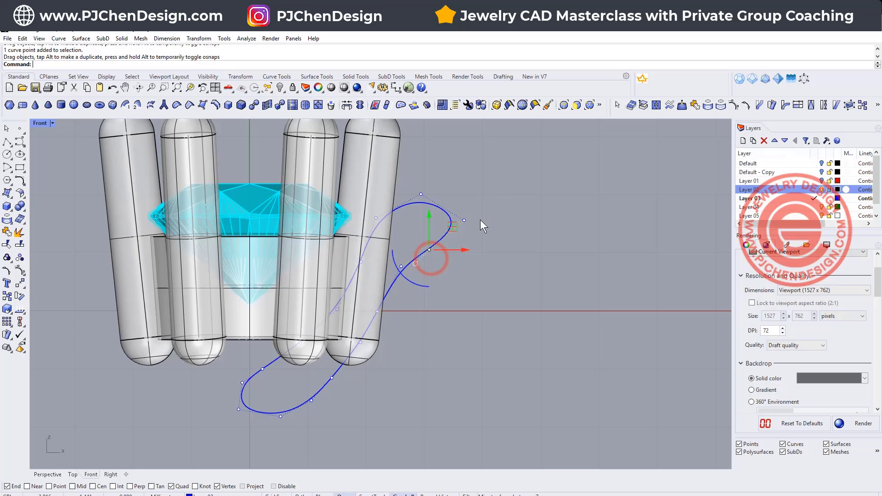
{"action": "left_click_drag", "start_coordinate": [464, 222], "coordinate": [493, 231]}
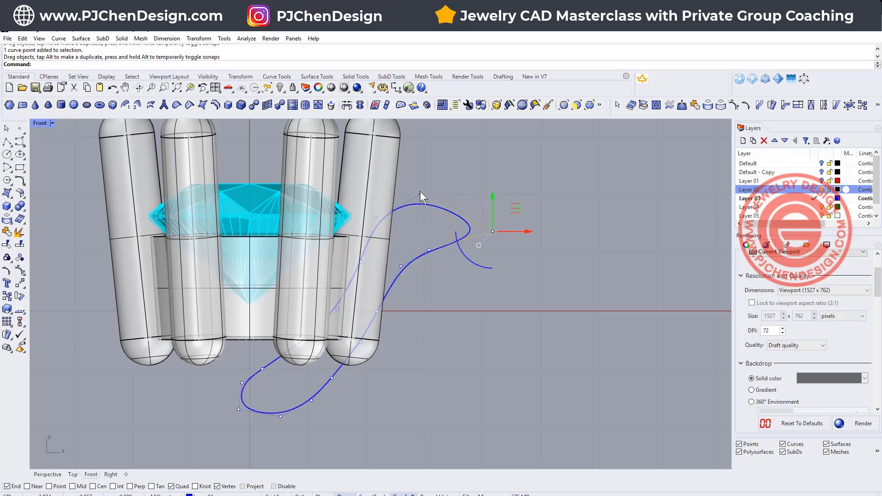
{"action": "left_click_drag", "start_coordinate": [420, 191], "coordinate": [448, 180]}
{"action": "left_click_drag", "start_coordinate": [376, 218], "coordinate": [386, 221]}
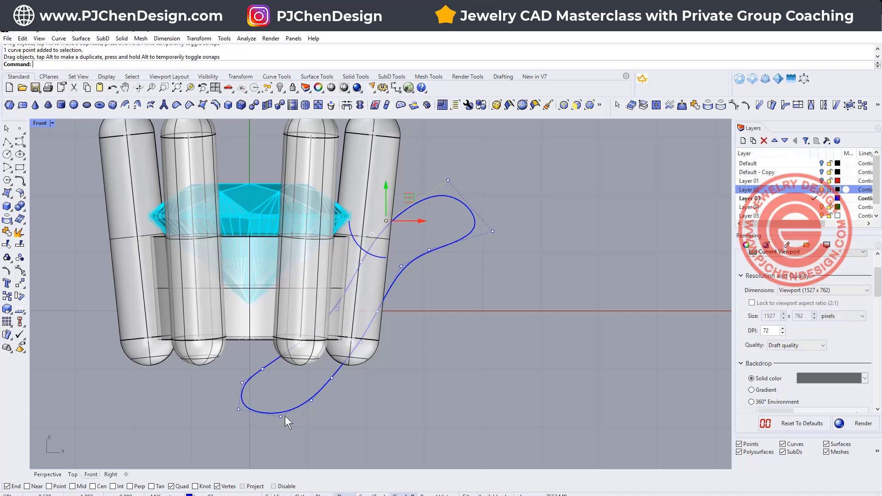
- Slim the curve's lower end by moving its bottom control point up toward the prongs
{"action": "left_click_drag", "start_coordinate": [278, 417], "coordinate": [330, 374]}
{"action": "left_click", "coordinate": [540, 342]}
{"action": "scroll", "coordinate": [409, 276], "scroll_direction": "down", "scroll_amount": 3}
{"action": "scroll", "coordinate": [414, 260], "scroll_direction": "up", "scroll_amount": 4}
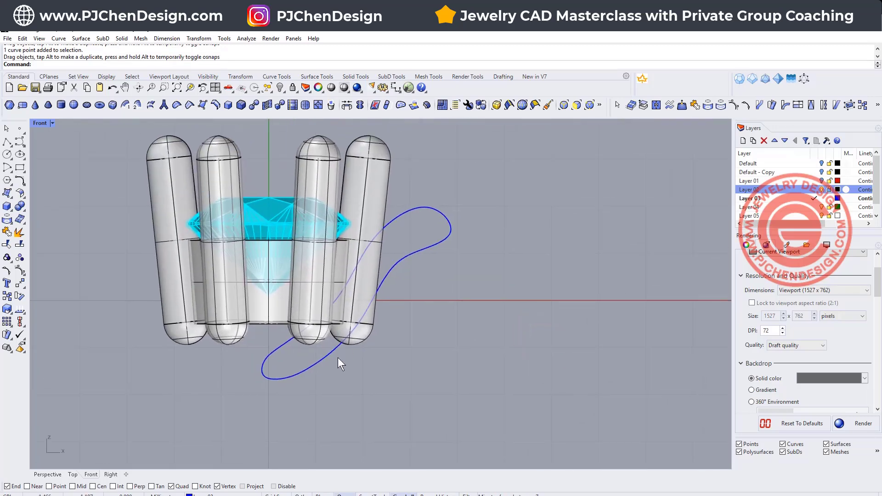
- Return to the four-view layout and move the closed curve along the X axis clear of the prongs
{"action": "double_click", "coordinate": [42, 120]}
{"action": "left_click", "coordinate": [223, 361]}
{"action": "scroll", "coordinate": [248, 380], "scroll_direction": "down", "scroll_amount": 2}
{"action": "right_click_drag", "start_coordinate": [248, 380], "coordinate": [229, 385]}
{"action": "left_click_drag", "start_coordinate": [223, 386], "coordinate": [276, 390]}
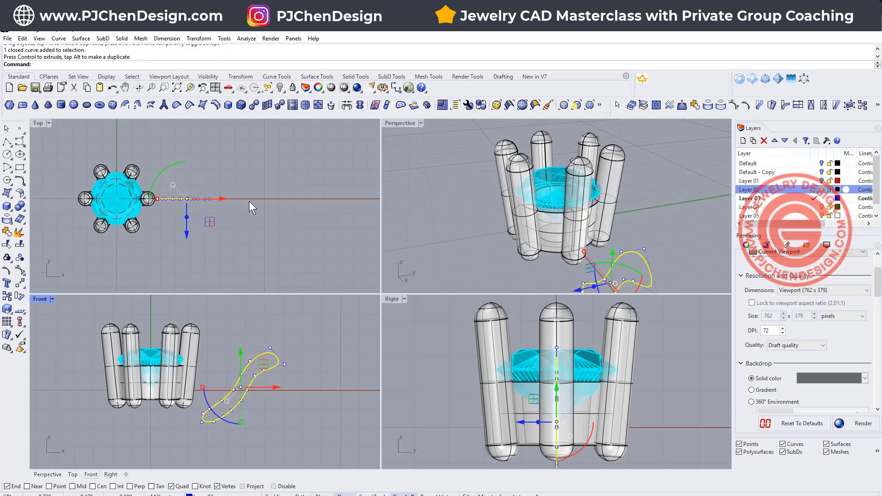
- Draw an ellipse in the top view, centred on the X axis beyond the slanted curve, with its longer axis along X
{"action": "left_click", "coordinate": [20, 151]}
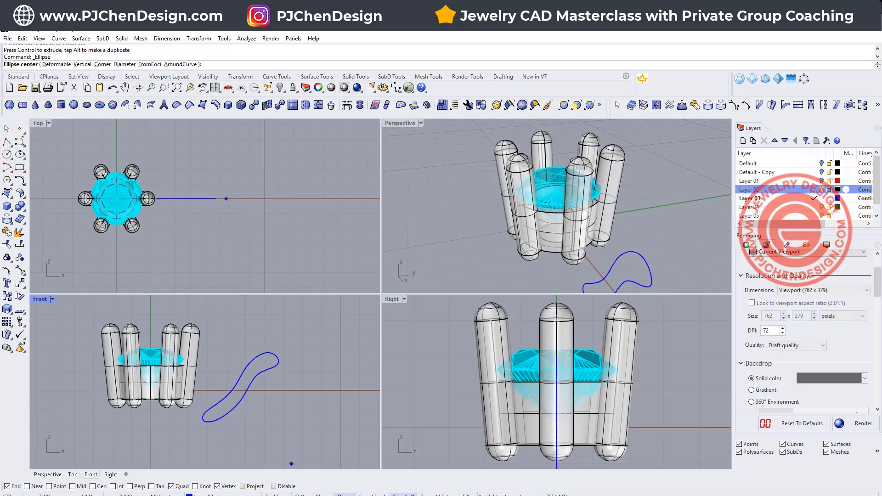
{"action": "left_click", "coordinate": [282, 198]}
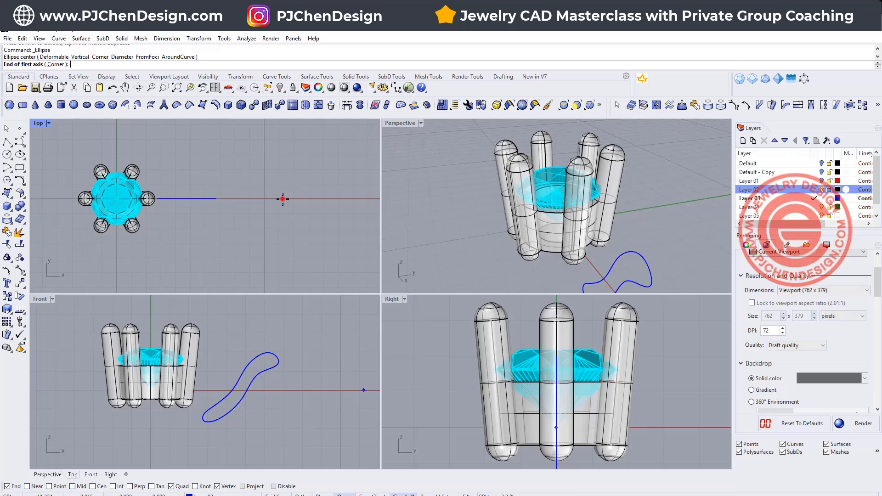
{"action": "left_click", "coordinate": [339, 198]}
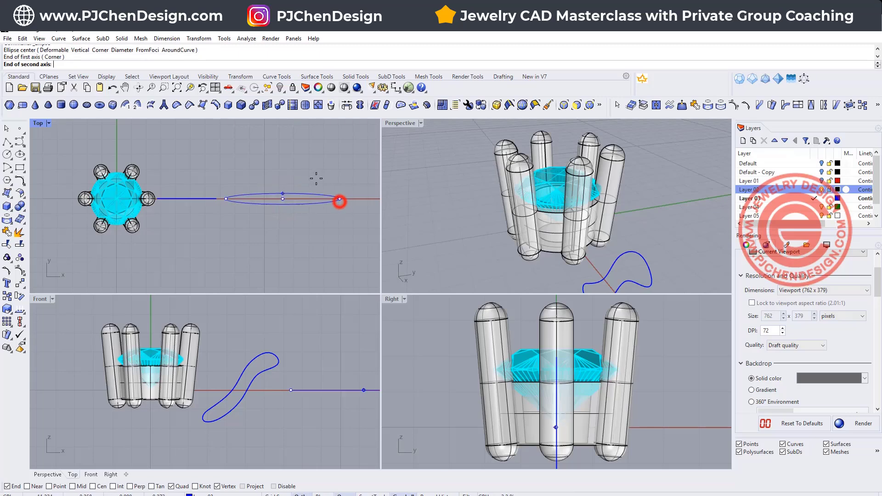
{"action": "left_click", "coordinate": [307, 156]}
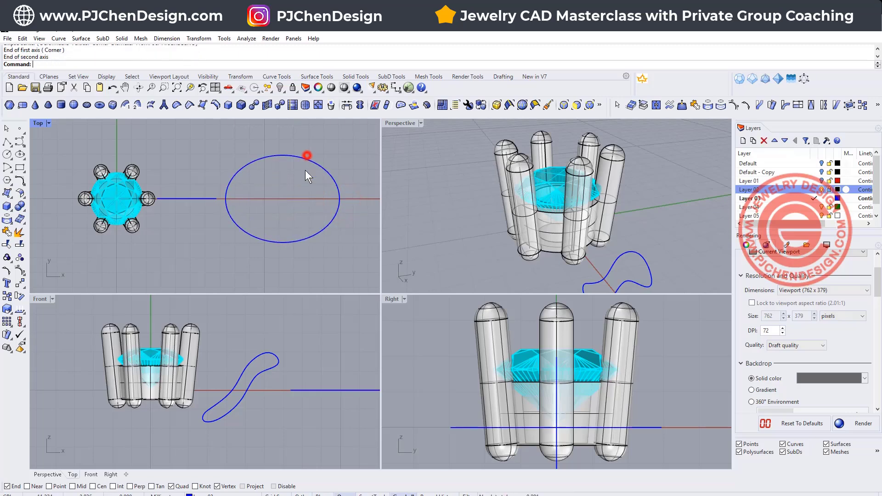
- Rebuild the ellipse with a point count of 8 and degree 3
{"action": "left_click", "coordinate": [303, 239]}
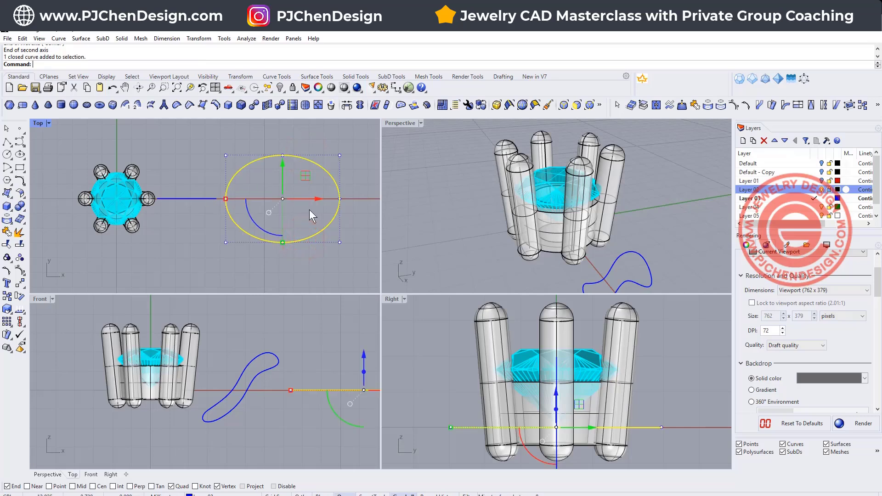
{"action": "right_click_drag", "start_coordinate": [310, 209], "coordinate": [219, 184]}
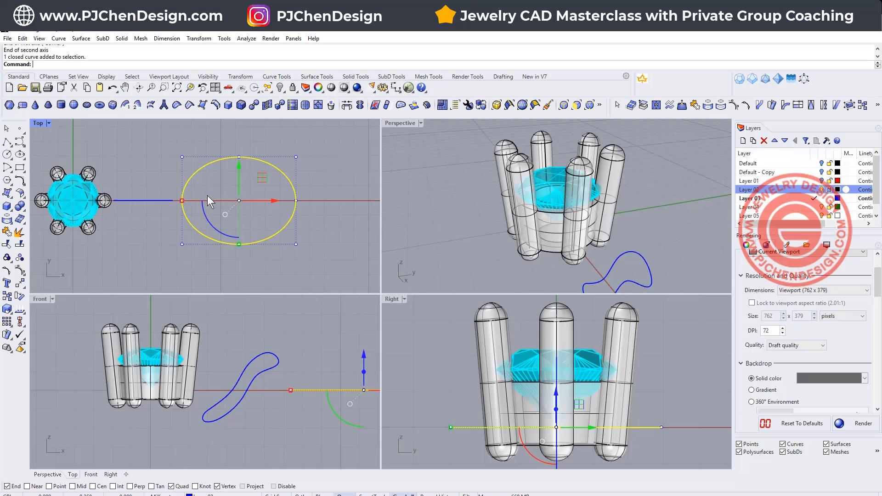
{"action": "key", "text": "Return"}
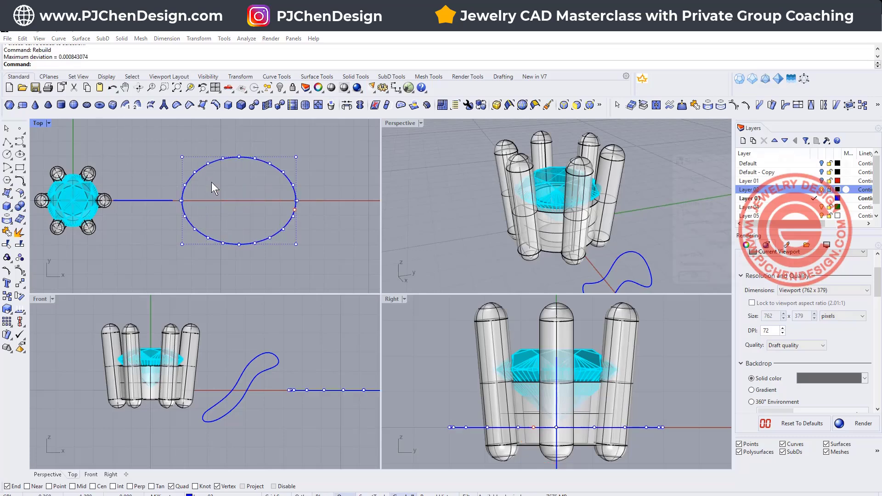
{"action": "left_click_drag", "start_coordinate": [741, 158], "coordinate": [414, 133]}
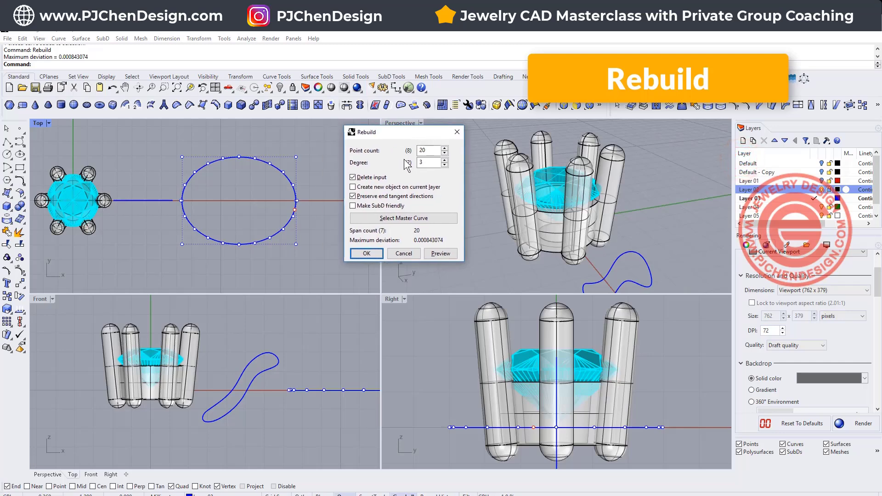
{"action": "double_click", "coordinate": [423, 150]}
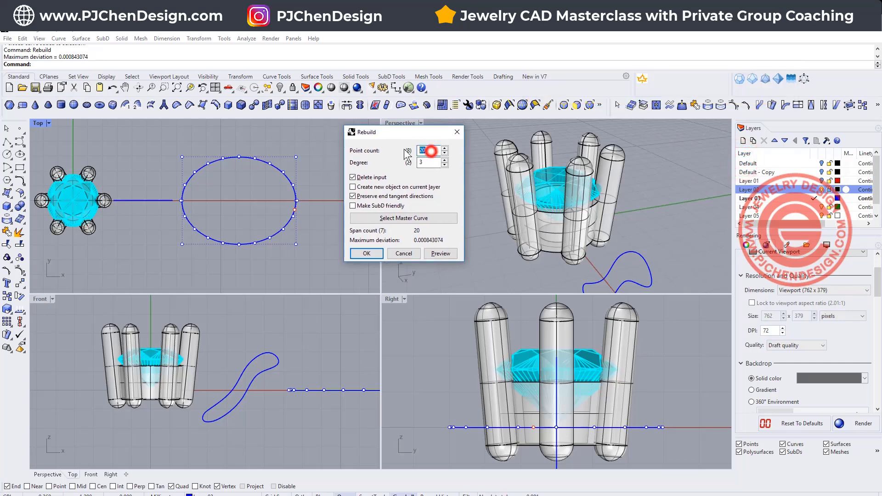
{"action": "type", "text": "8"}
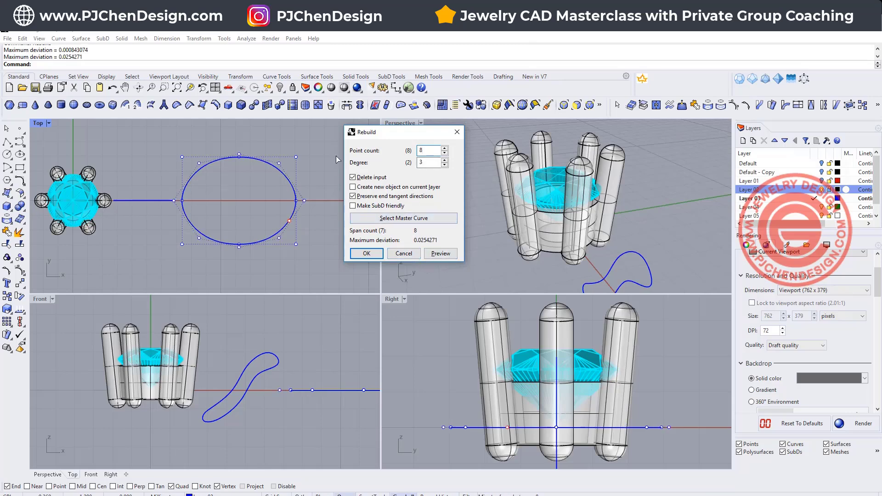
{"action": "left_click", "coordinate": [376, 253]}
- Shape the ellipse into a teardrop by scaling its three prong-side control points narrower and its three far-side points wider in Y
{"action": "left_click_drag", "start_coordinate": [173, 145], "coordinate": [221, 263]}
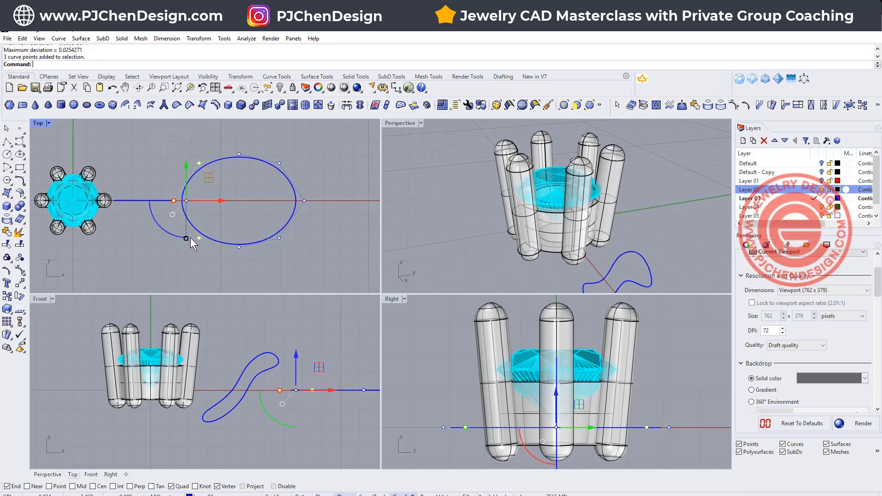
{"action": "left_click_drag", "start_coordinate": [191, 238], "coordinate": [187, 224]}
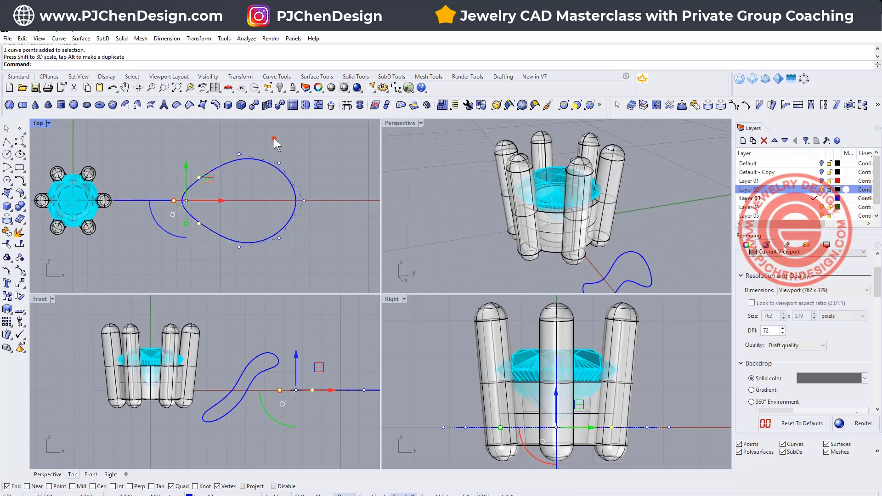
{"action": "left_click_drag", "start_coordinate": [273, 139], "coordinate": [340, 269]}
{"action": "left_click_drag", "start_coordinate": [291, 237], "coordinate": [296, 247]}
{"action": "left_click", "coordinate": [326, 221]}
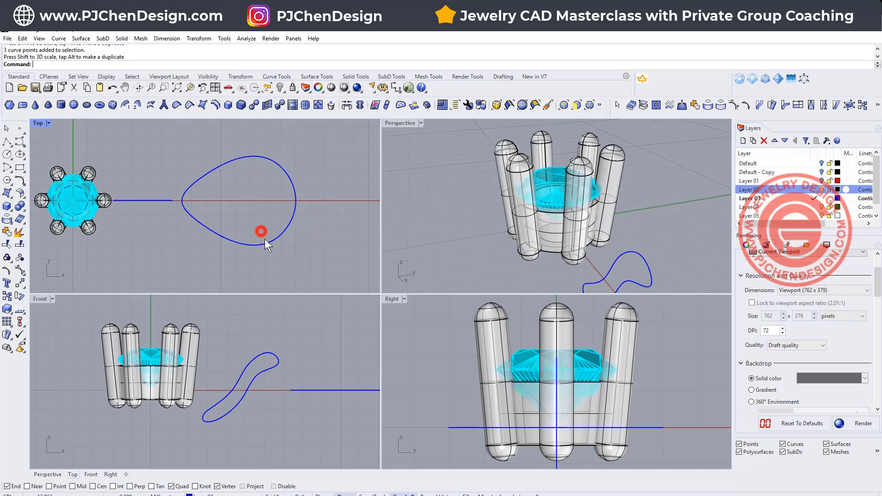
- Maximize the perspective view and inspect the teardrop outline and the slanted curve beside the prong setting
{"action": "left_click", "coordinate": [292, 178]}
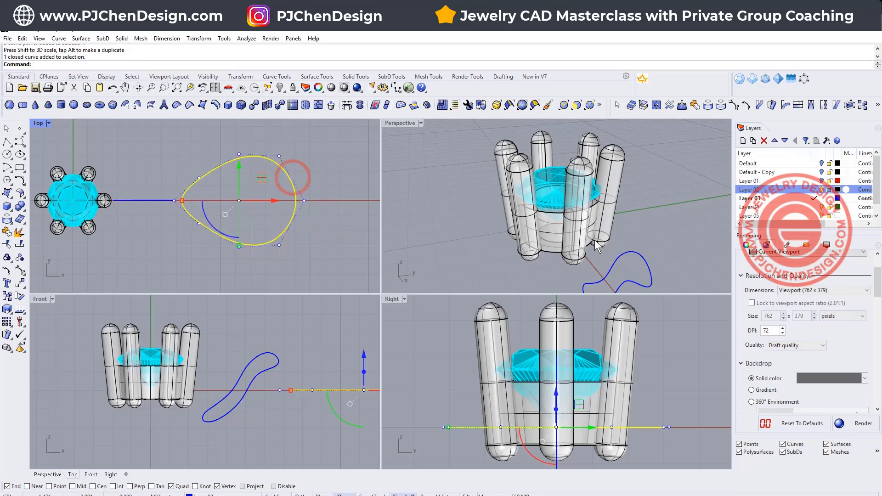
{"action": "scroll", "coordinate": [496, 295], "scroll_direction": "up", "scroll_amount": 4}
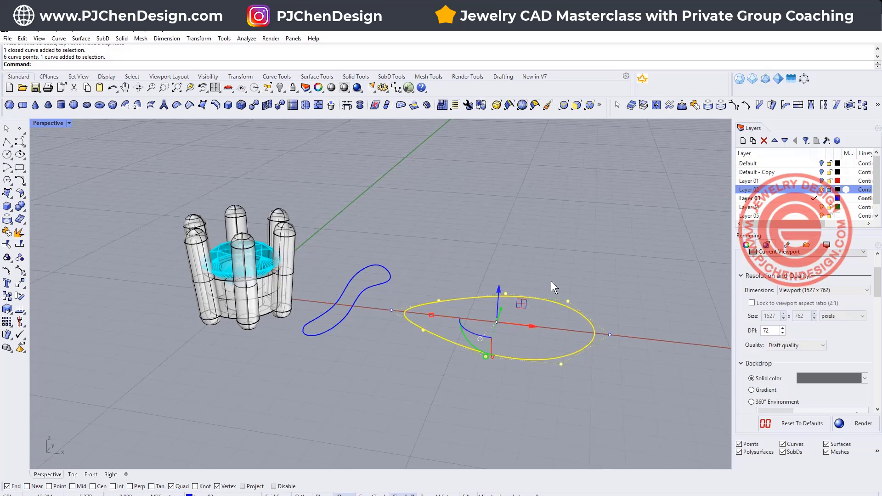
{"action": "left_click", "coordinate": [532, 295]}
{"action": "left_click", "coordinate": [469, 246]}
{"action": "left_click", "coordinate": [388, 272]}
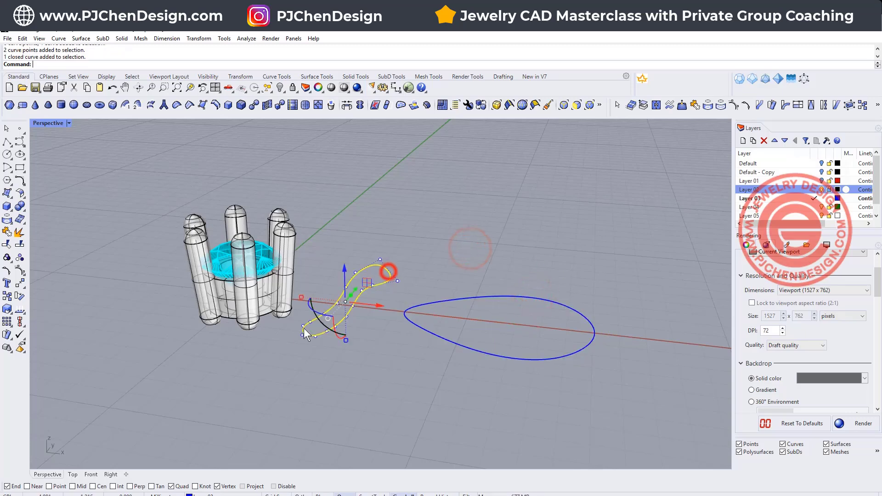
{"action": "left_click", "coordinate": [502, 236]}
- Orient the teardrop by two points with 3D scaling, mapping its narrow tip and wide end onto the slanted curve's lower and upper ends
{"action": "left_click", "coordinate": [199, 38]}
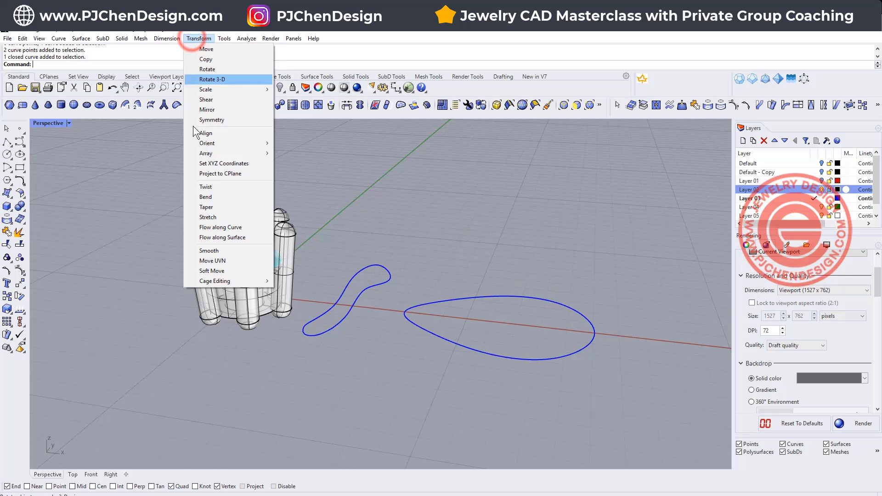
{"action": "mouse_move", "coordinate": [209, 144]}
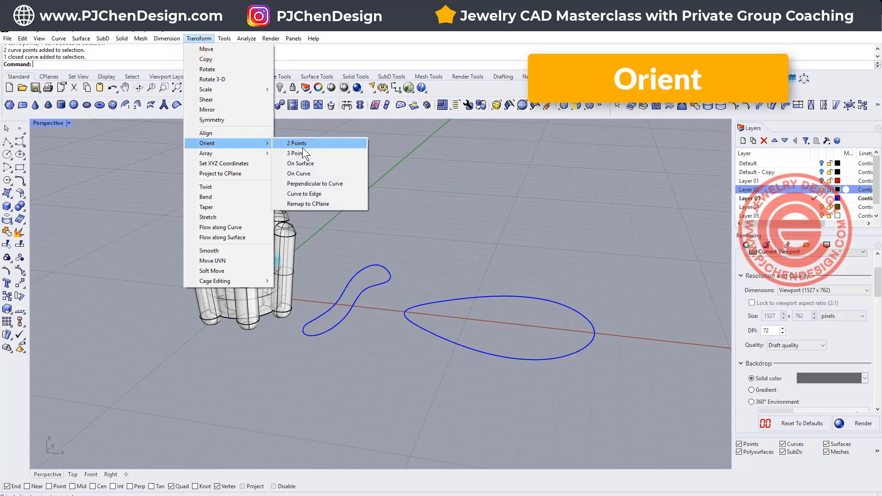
{"action": "left_click", "coordinate": [309, 144]}
{"action": "left_click", "coordinate": [473, 297]}
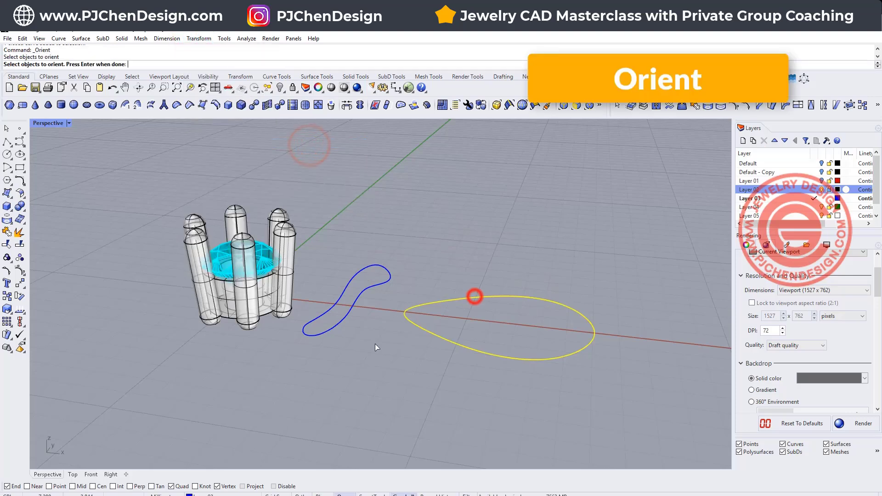
{"action": "key", "text": "Return"}
{"action": "left_click", "coordinate": [406, 312]}
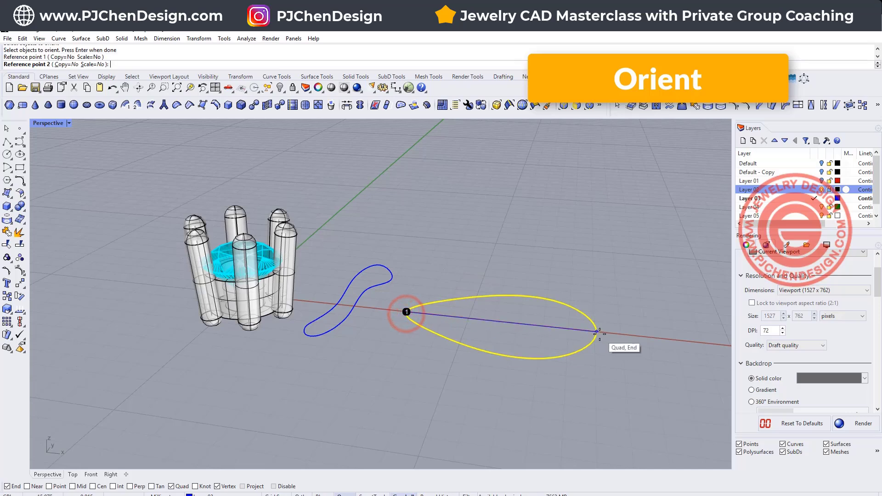
{"action": "left_click", "coordinate": [596, 331]}
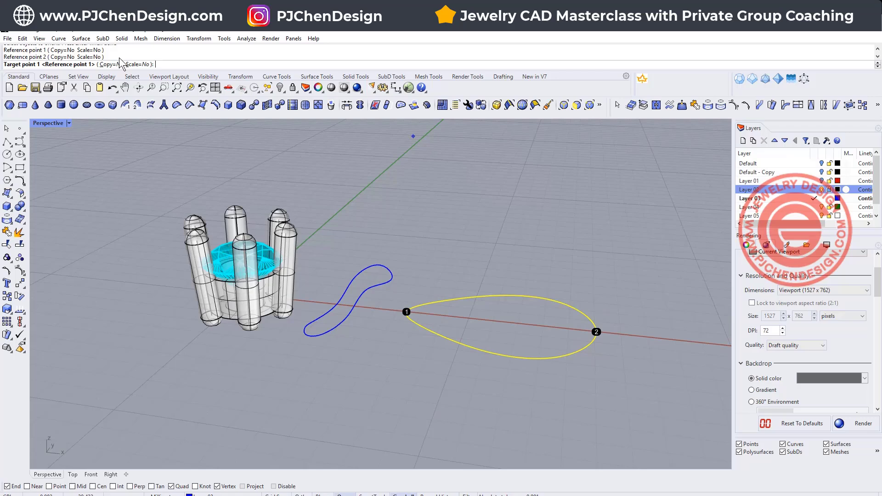
{"action": "left_click", "coordinate": [132, 64]}
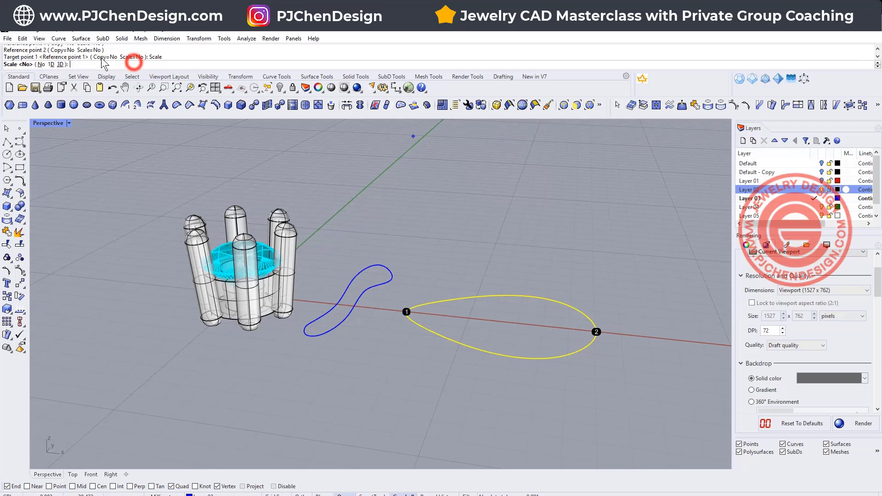
{"action": "left_click", "coordinate": [59, 64]}
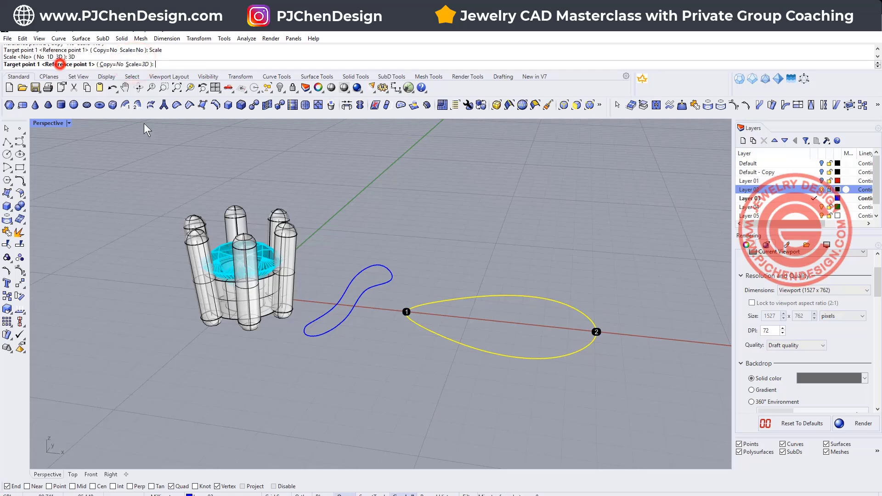
{"action": "left_click", "coordinate": [302, 333]}
{"action": "left_click", "coordinate": [392, 274]}
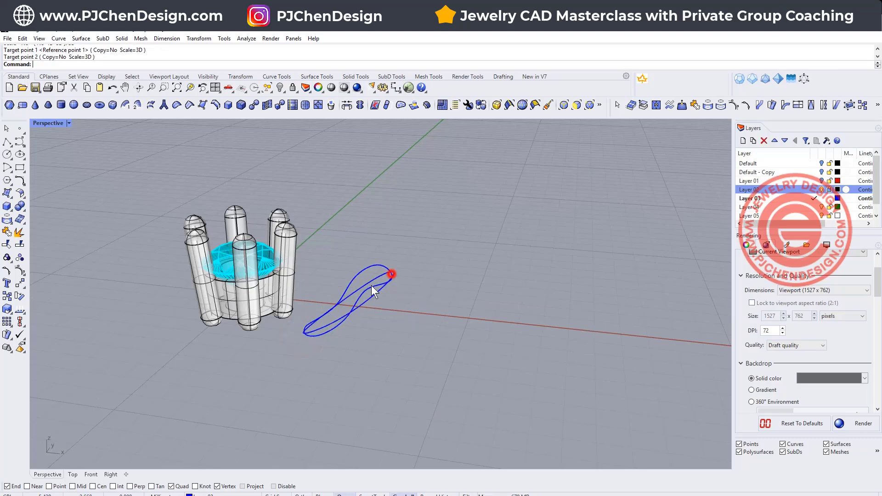
- Split the oriented teardrop into two halves using the slanted closed curve as the cutting object
{"action": "right_click_drag", "start_coordinate": [408, 319], "coordinate": [397, 301]}
{"action": "scroll", "coordinate": [395, 296], "scroll_direction": "up", "scroll_amount": 5}
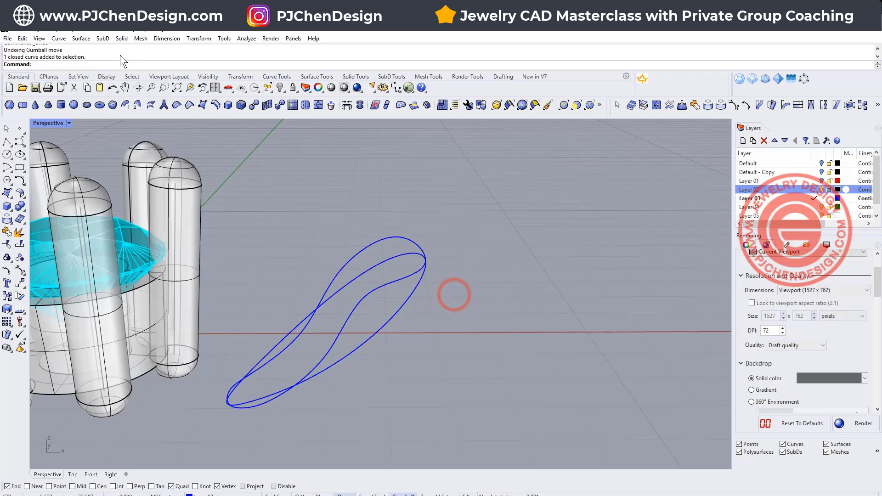
{"action": "left_click", "coordinate": [21, 245]}
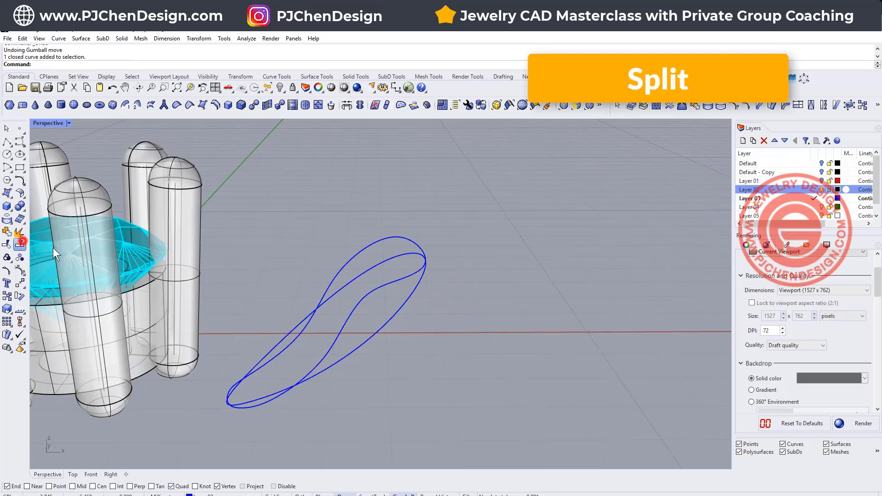
{"action": "left_click", "coordinate": [408, 300]}
{"action": "key", "text": "Return"}
{"action": "left_click", "coordinate": [412, 244]}
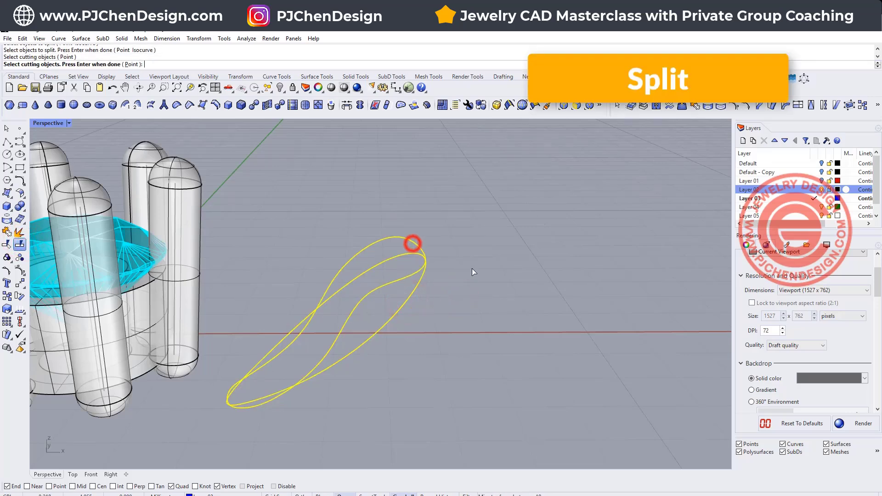
{"action": "right_click", "coordinate": [469, 275]}
- Split the slanted closed curve using the teardrop's upper half as the cutting object, and check the resulting pieces
{"action": "left_click", "coordinate": [407, 275]}
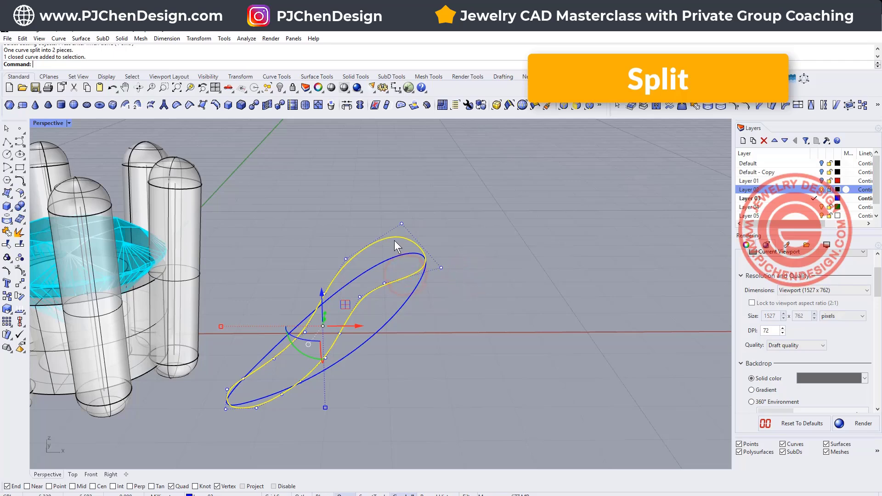
{"action": "key", "text": "Return"}
{"action": "left_click", "coordinate": [394, 256]}
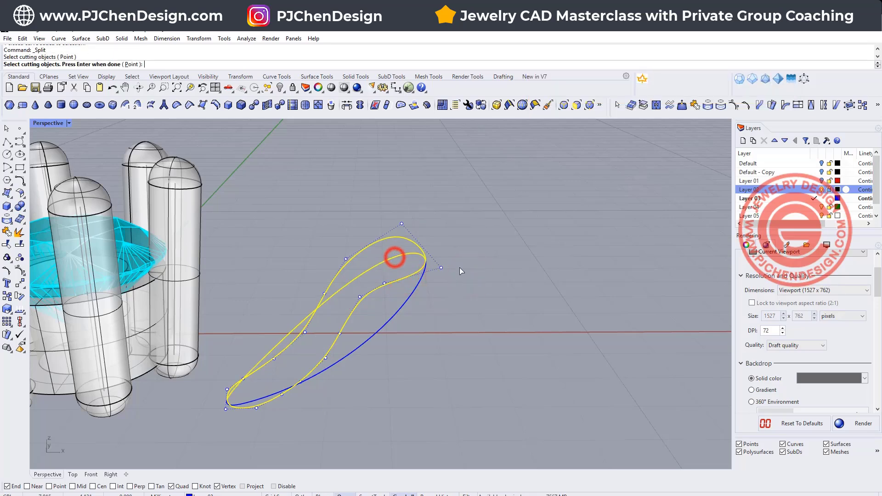
{"action": "right_click", "coordinate": [457, 306]}
{"action": "right_click_drag", "start_coordinate": [429, 310], "coordinate": [378, 273]}
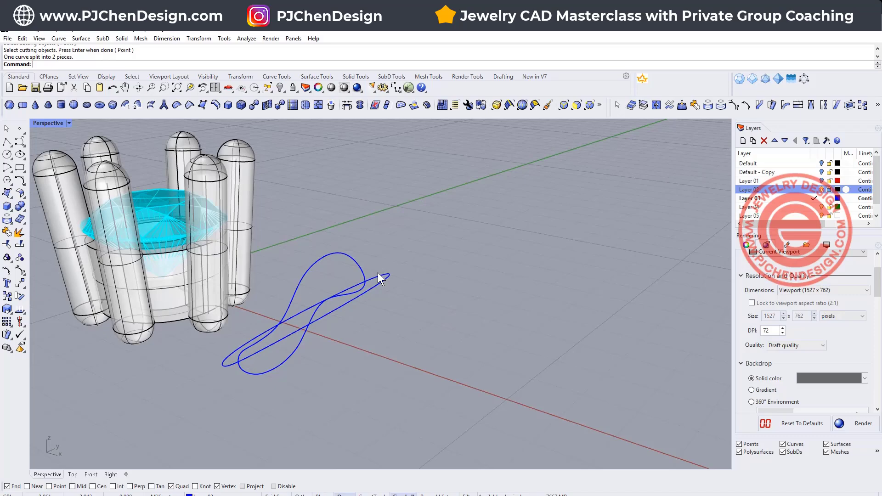
{"action": "left_click", "coordinate": [362, 272]}
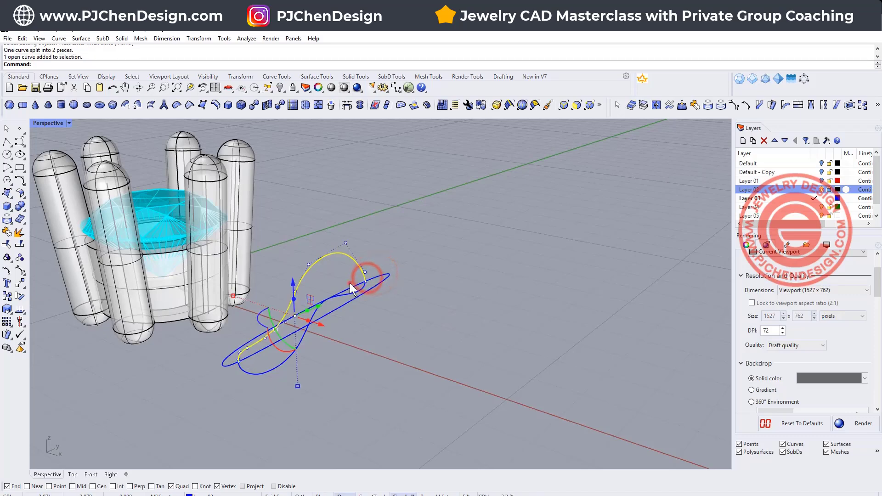
{"action": "left_click", "coordinate": [349, 283]}
{"action": "left_click", "coordinate": [357, 287]}
{"action": "left_click", "coordinate": [365, 288]}
{"action": "left_click", "coordinate": [380, 277]}
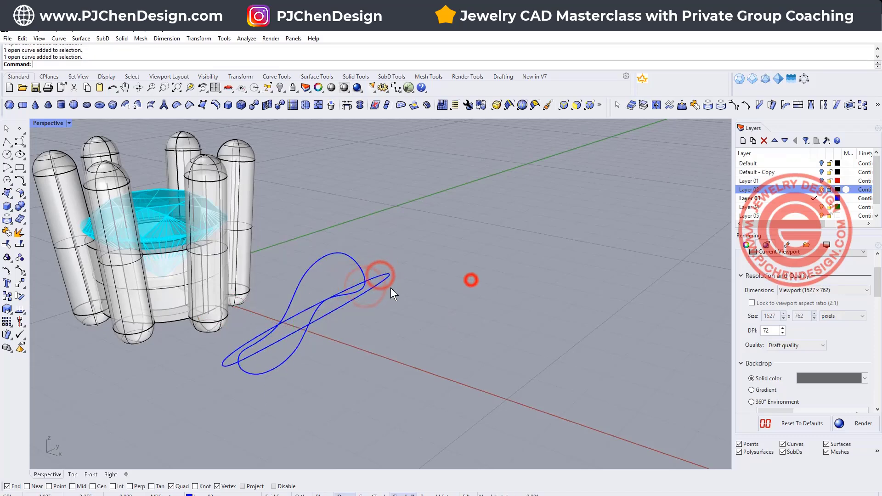
- Start a Loft through all four halves of the slanted curve and the teardrop
{"action": "right_click_drag", "start_coordinate": [471, 280], "coordinate": [396, 308]}
{"action": "scroll", "coordinate": [316, 354], "scroll_direction": "up", "scroll_amount": 2}
{"action": "right_click_drag", "start_coordinate": [331, 350], "coordinate": [476, 330]}
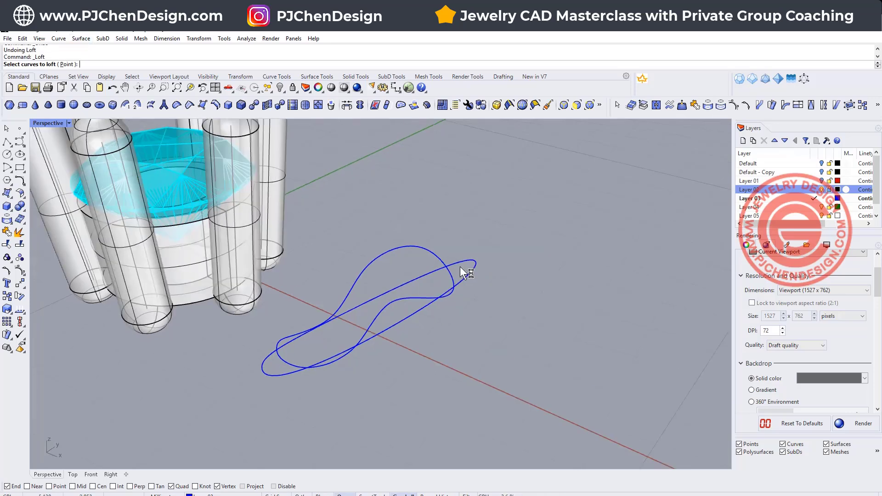
{"action": "left_click_drag", "start_coordinate": [466, 303], "coordinate": [417, 277]}
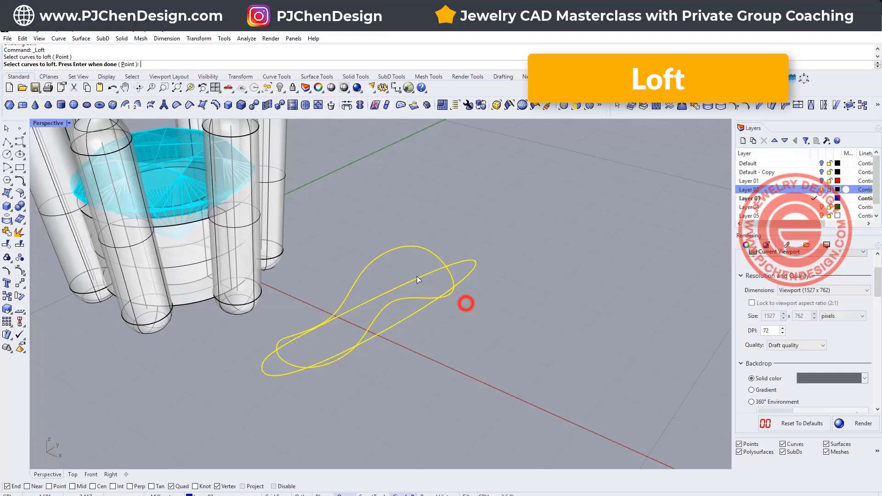
{"action": "key", "text": "Return"}
- Change the colour of Layer 03 to black
{"action": "mouse_move", "coordinate": [467, 286]}
{"action": "right_mouse_down"}
{"action": "mouse_move", "coordinate": [439, 270]}
{"action": "mouse_move", "coordinate": [527, 292]}
{"action": "mouse_move", "coordinate": [464, 275]}
{"action": "mouse_move", "coordinate": [471, 294]}
{"action": "right_mouse_up"}
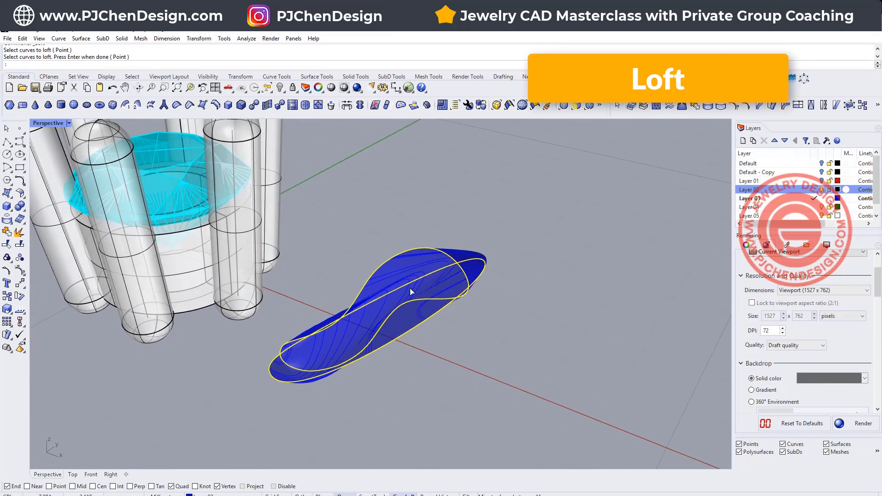
{"action": "left_click", "coordinate": [834, 198]}
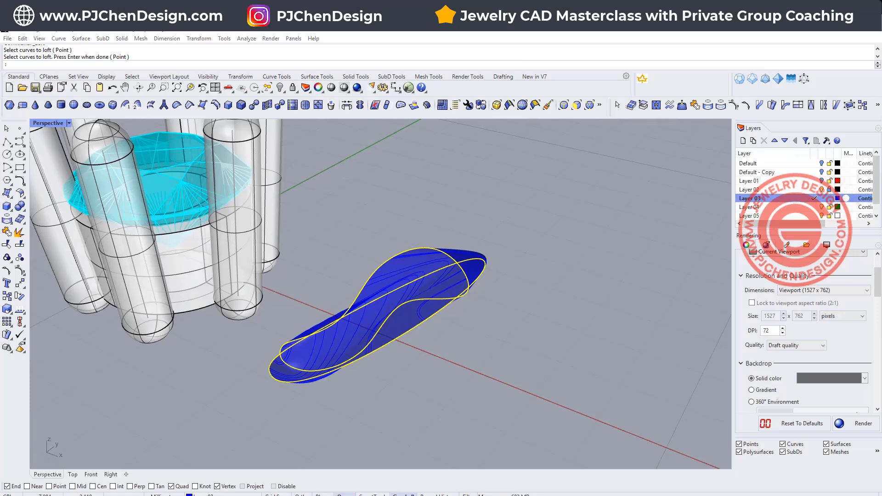
{"action": "left_click", "coordinate": [770, 206]}
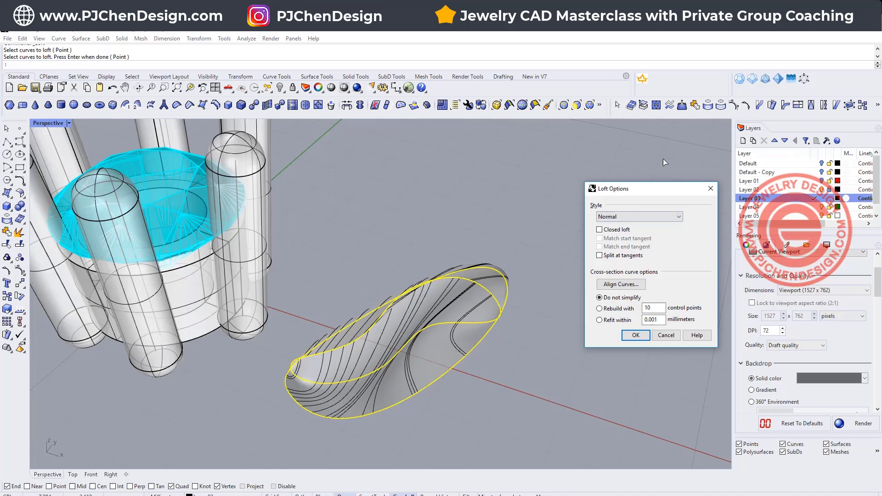
- Create the Normal-style loft as a closed loft without simplifying the cross-section curves
{"action": "right_click_drag", "start_coordinate": [574, 213], "coordinate": [578, 239]}
{"action": "left_click", "coordinate": [600, 230]}
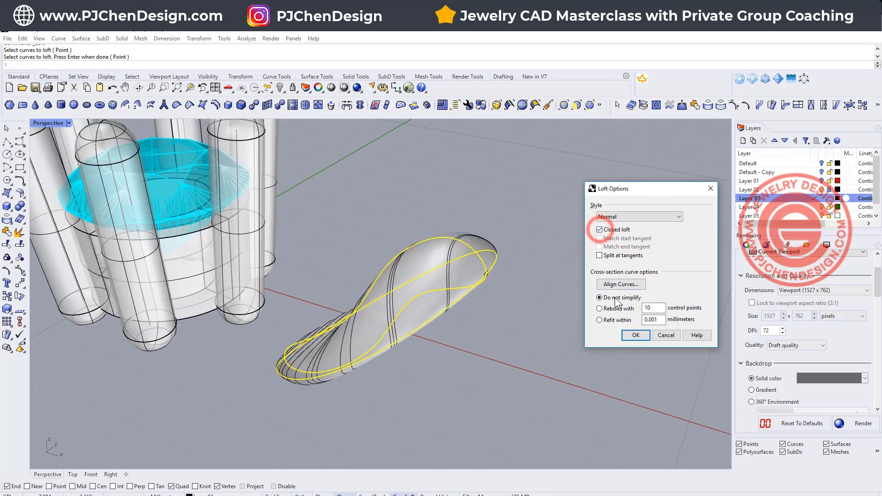
{"action": "left_click", "coordinate": [635, 335]}
- Delete the lofted surface while keeping its four curve pieces
{"action": "right_click_drag", "start_coordinate": [517, 308], "coordinate": [535, 275]}
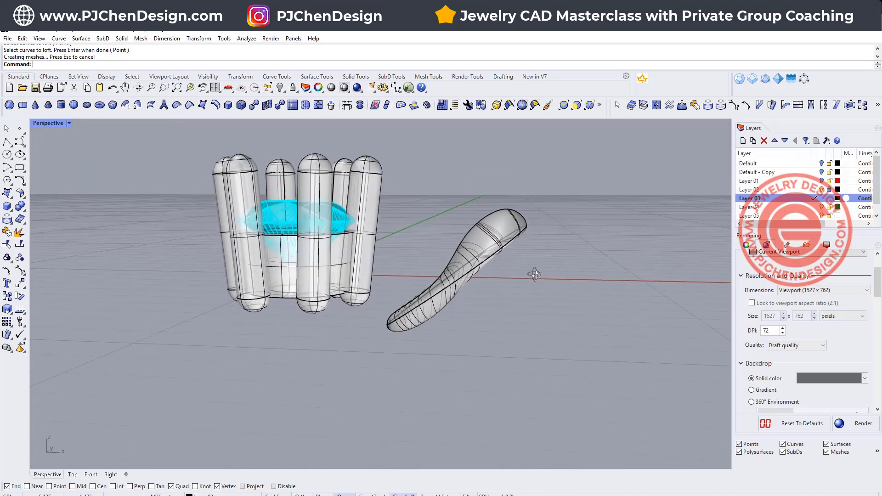
{"action": "scroll", "coordinate": [538, 214], "scroll_direction": "up", "scroll_amount": 5}
{"action": "left_click", "coordinate": [539, 214]}
{"action": "key", "text": "Delete"}
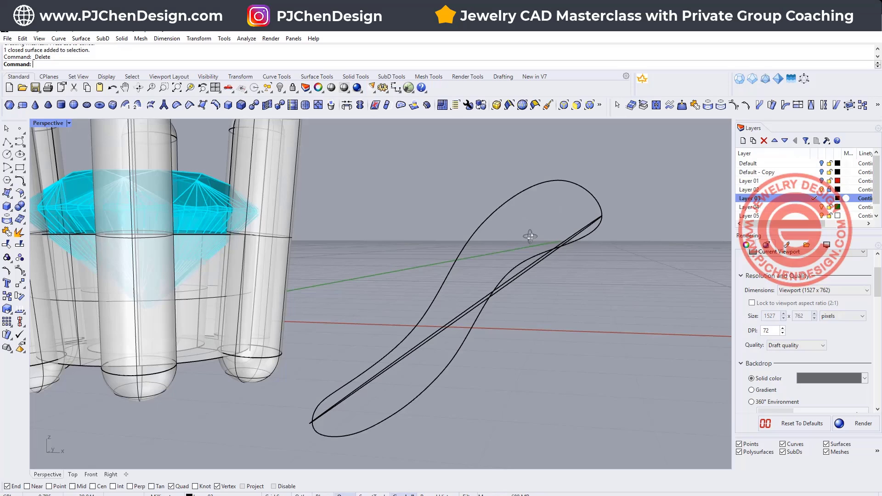
- Raise one control point on each teardrop half near the wide upper end along Z to follow the slanted curve
{"action": "right_click_drag", "start_coordinate": [530, 236], "coordinate": [561, 282]}
{"action": "left_click", "coordinate": [557, 271]}
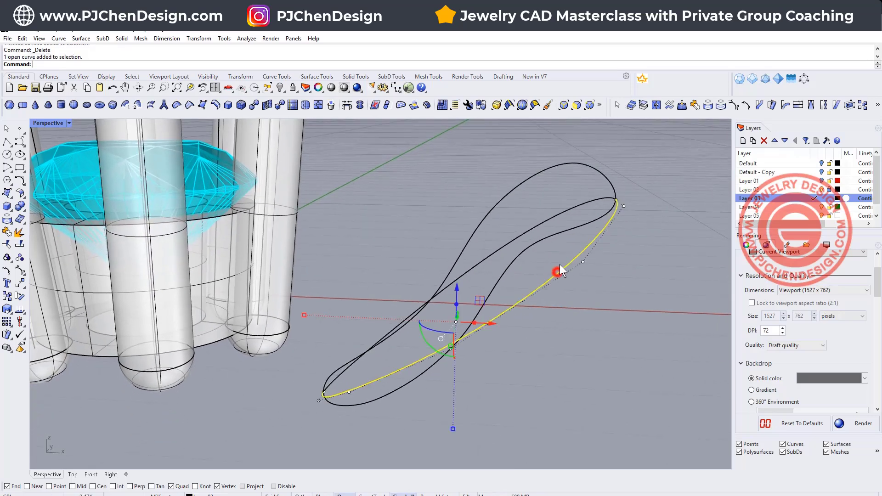
{"action": "left_click", "coordinate": [564, 211], "text": "shift"}
{"action": "left_click_drag", "start_coordinate": [541, 195], "coordinate": [601, 274]}
{"action": "left_click", "coordinate": [583, 255], "text": "shift"}
{"action": "left_click_drag", "start_coordinate": [569, 198], "coordinate": [570, 175]}
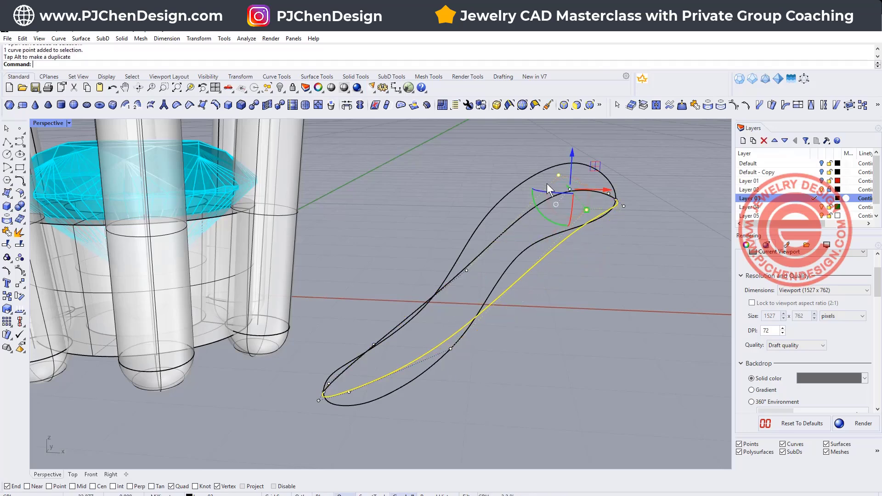
- Lower one control point on each teardrop half near the middle of the shape along Z
{"action": "left_click", "coordinate": [467, 272]}
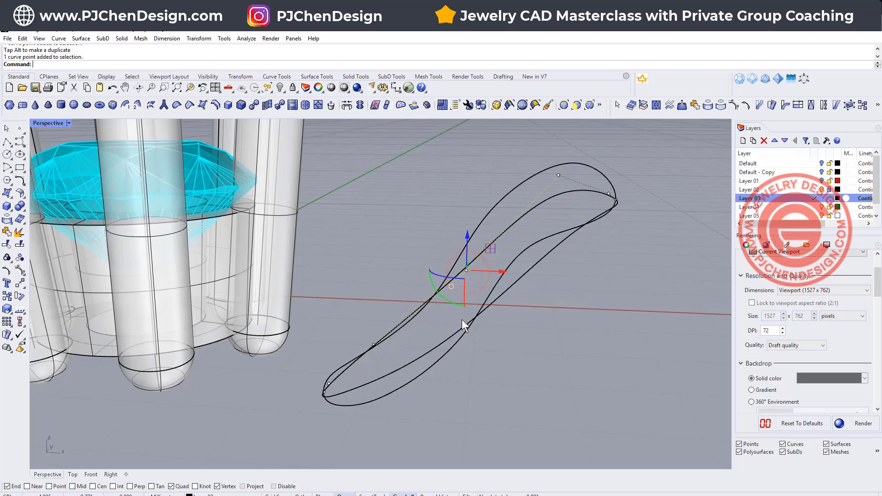
{"action": "left_click", "coordinate": [457, 330]}
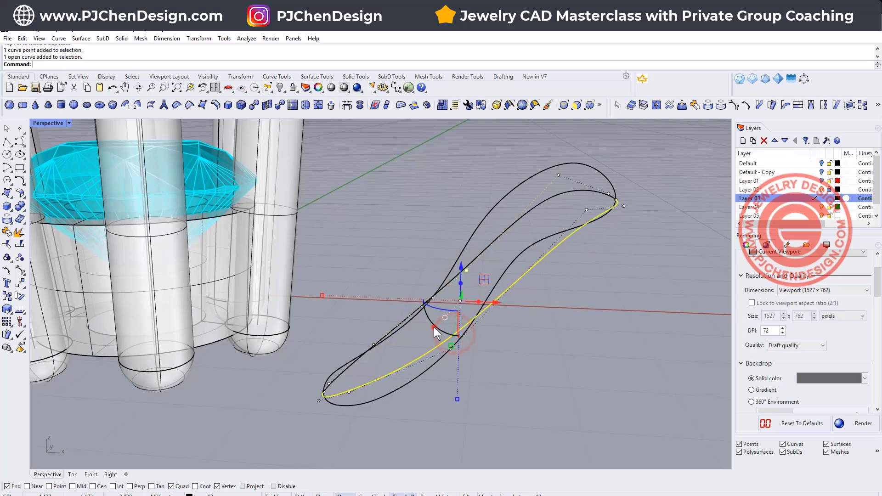
{"action": "left_click_drag", "start_coordinate": [434, 327], "coordinate": [464, 359]}
{"action": "left_click", "coordinate": [520, 280], "text": "ctrl"}
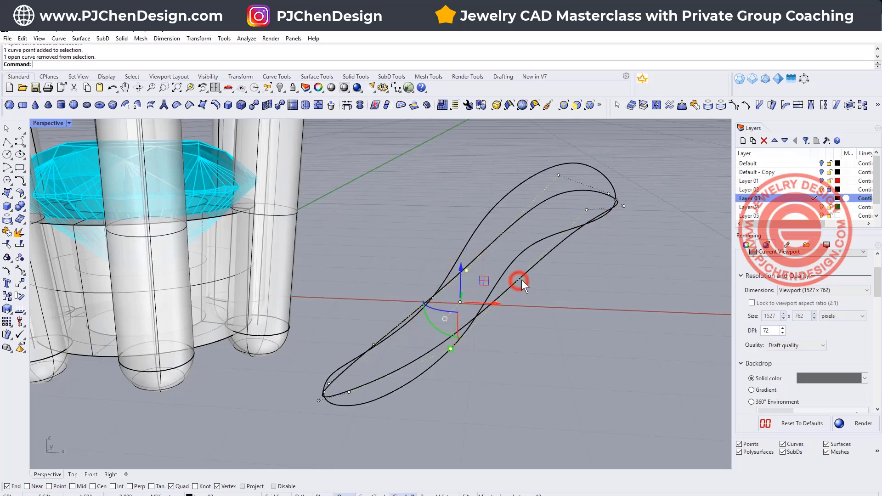
{"action": "left_click_drag", "start_coordinate": [463, 272], "coordinate": [471, 301]}
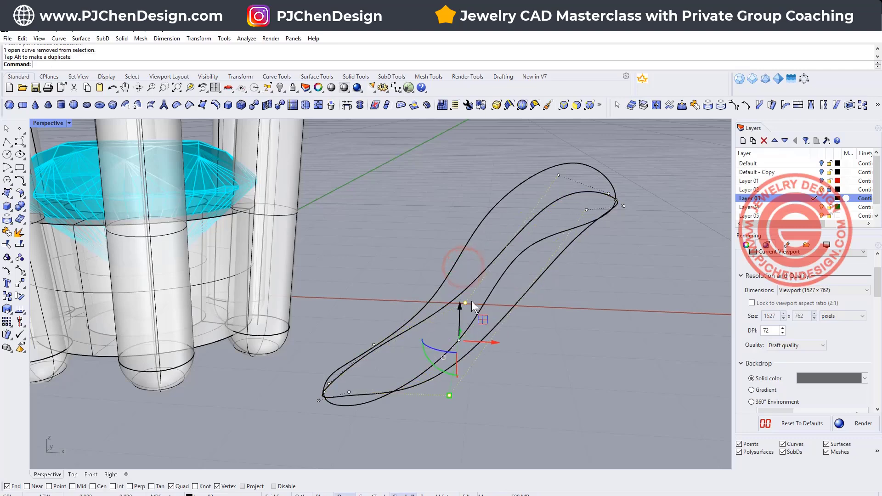
- Loft the four reshaped curves as a Normal-style closed loft without simplifying the cross-section curves
{"action": "right_click_drag", "start_coordinate": [538, 299], "coordinate": [482, 287]}
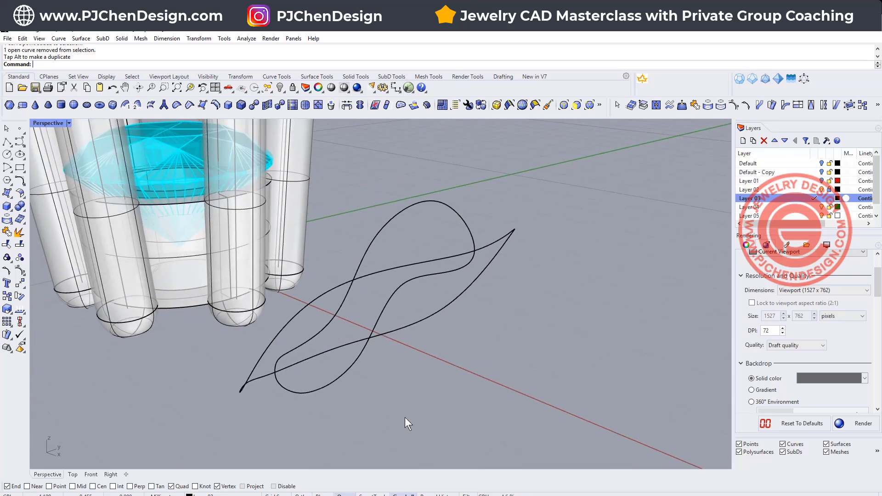
{"action": "left_click", "coordinate": [12, 198]}
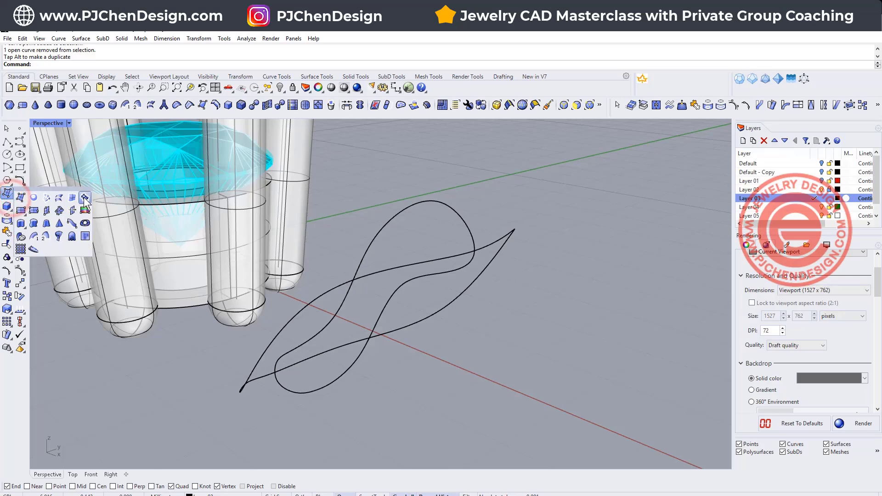
{"action": "left_click", "coordinate": [57, 199]}
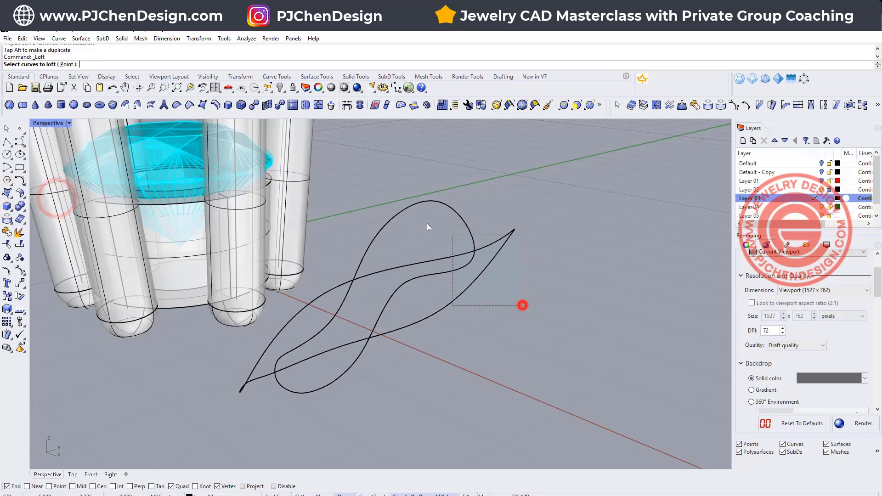
{"action": "left_click_drag", "start_coordinate": [522, 305], "coordinate": [453, 235]}
{"action": "key", "text": "Return"}
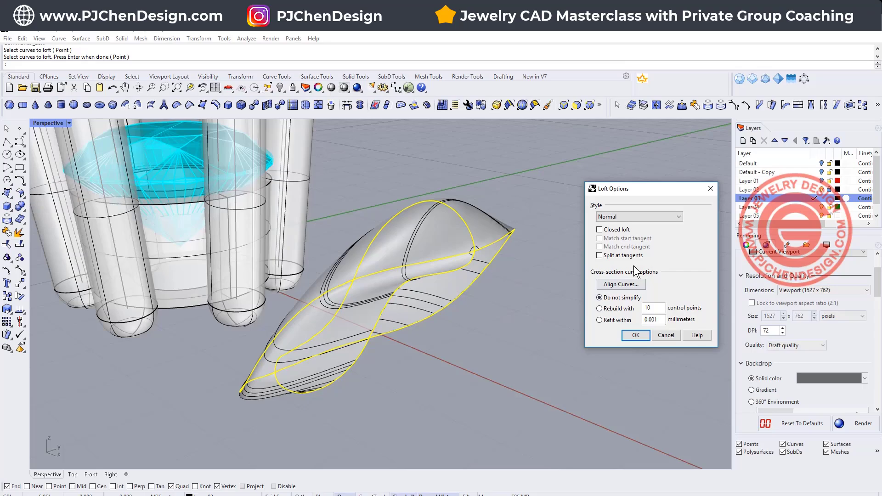
{"action": "left_click", "coordinate": [600, 229]}
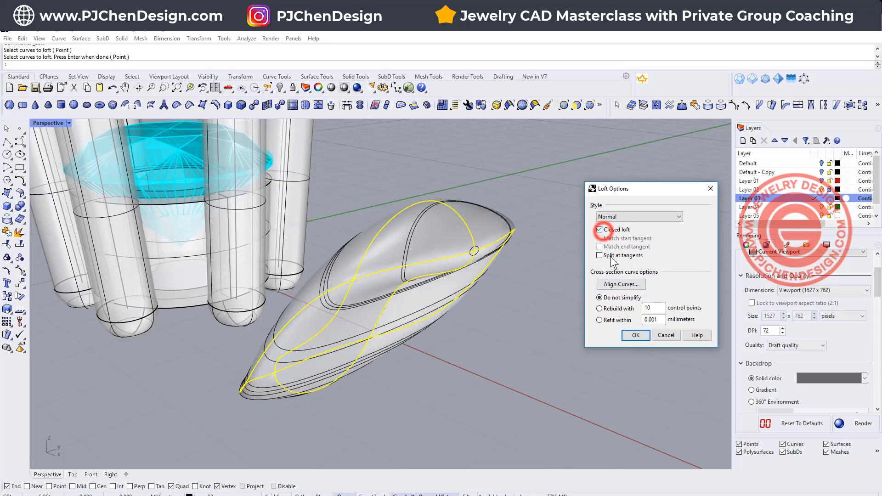
{"action": "left_click", "coordinate": [626, 335]}
- Pull down the control point near the wide end of the lower slanted curve to reshape the lofted petal's underside
{"action": "right_click_drag", "start_coordinate": [626, 336], "coordinate": [580, 331]}
{"action": "left_click", "coordinate": [580, 332]}
{"action": "left_click", "coordinate": [605, 356]}
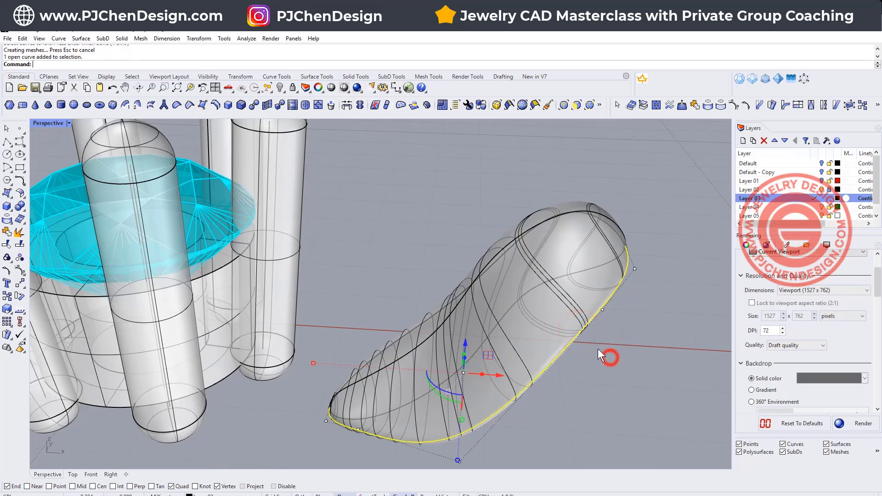
{"action": "left_click", "coordinate": [603, 311]}
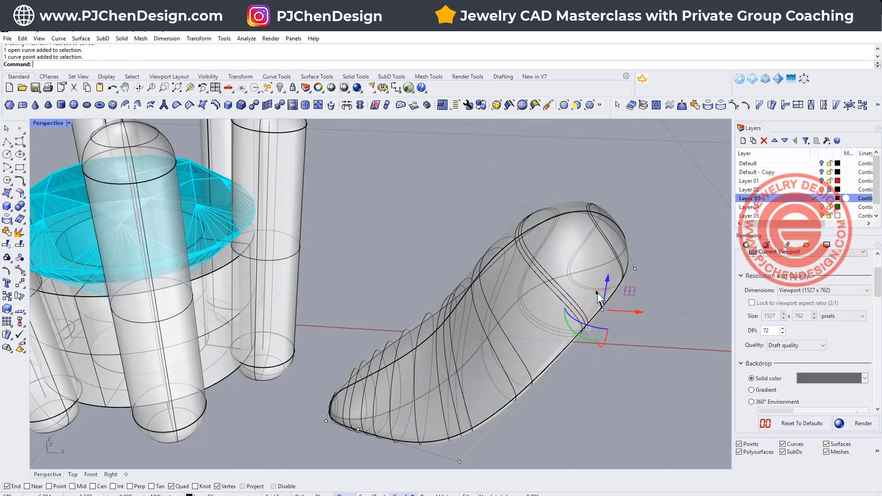
{"action": "left_click_drag", "start_coordinate": [596, 293], "coordinate": [602, 321]}
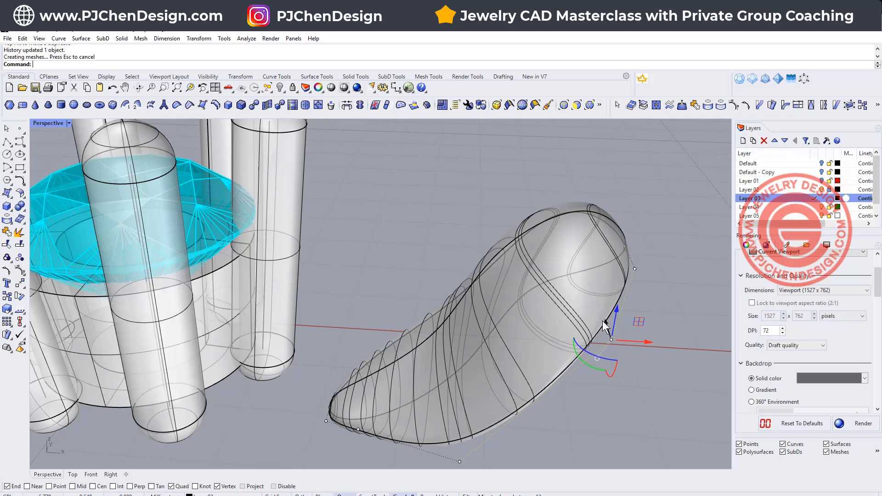
{"action": "right_click_drag", "start_coordinate": [602, 321], "coordinate": [528, 318]}
- Move the petal surface along X into the setting's outer prong and hide its four construction curves
{"action": "scroll", "coordinate": [504, 300], "scroll_direction": "down", "scroll_amount": 5}
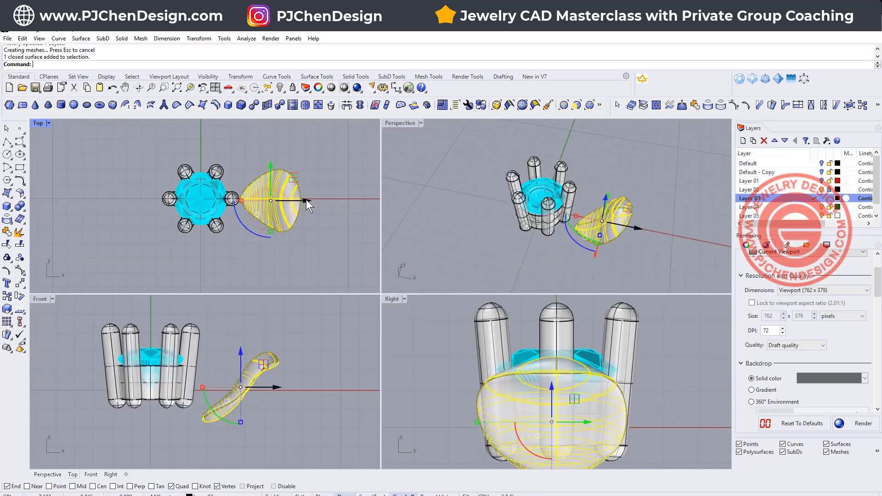
{"action": "left_click_drag", "start_coordinate": [307, 199], "coordinate": [267, 199]}
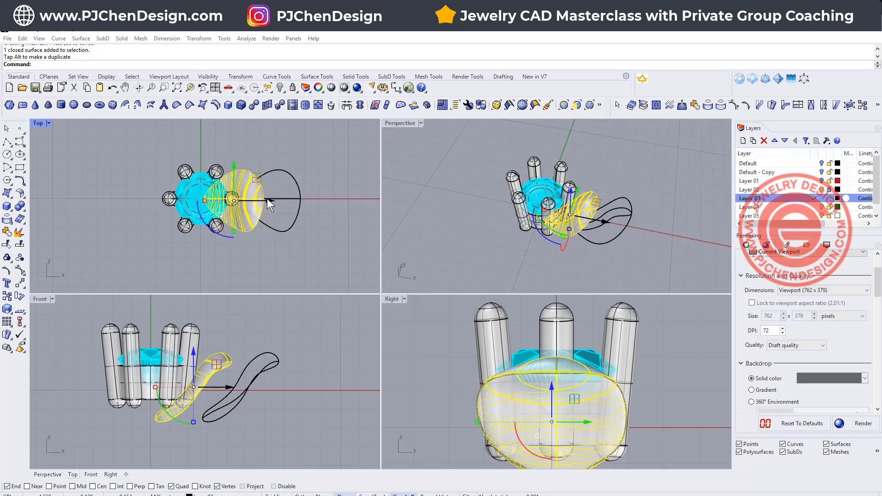
{"action": "left_click", "coordinate": [280, 88]}
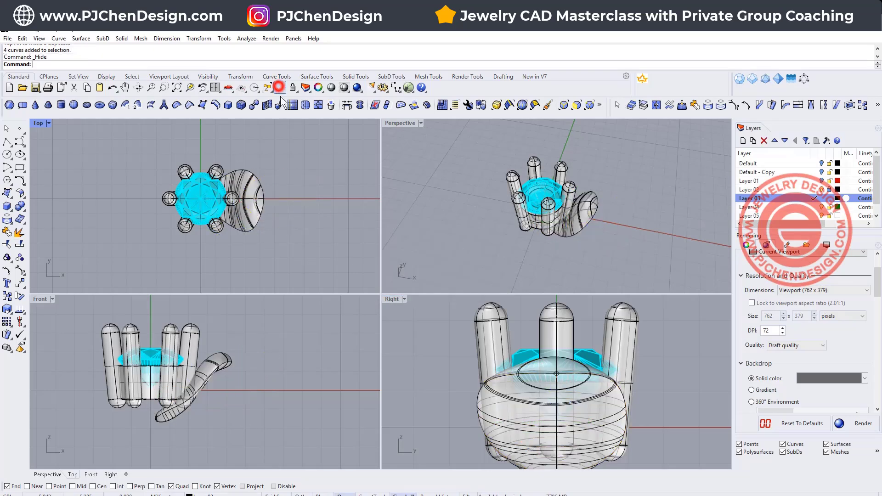
{"action": "right_click_drag", "start_coordinate": [277, 212], "coordinate": [291, 209]}
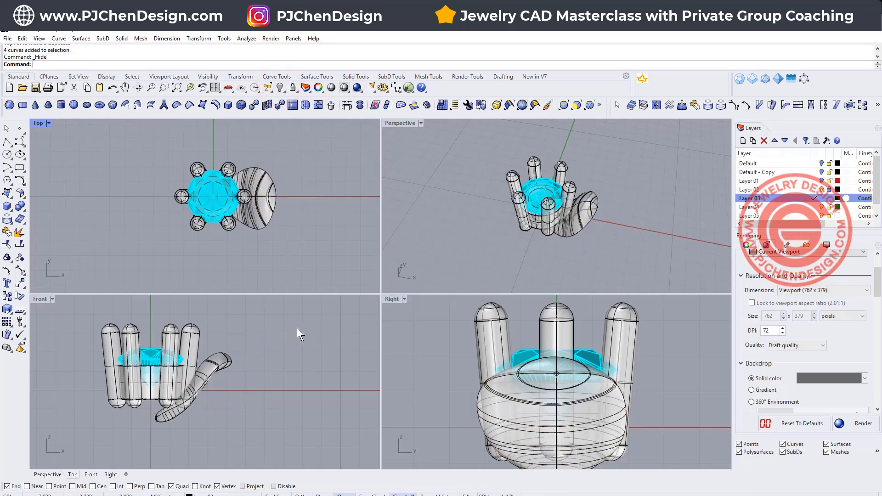
- Scale and slightly rotate the petal in the Front view and shift it a little closer to the stone
{"action": "left_click", "coordinate": [206, 376]}
{"action": "scroll", "coordinate": [195, 409], "scroll_direction": "up", "scroll_amount": 4}
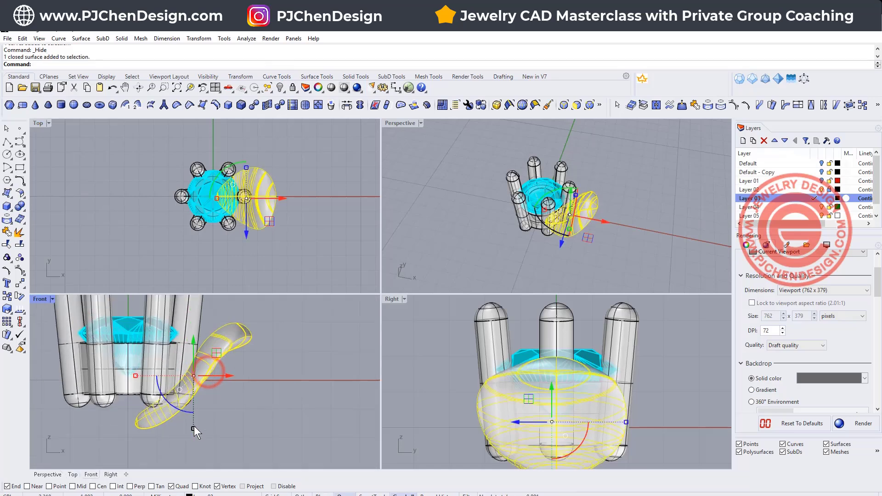
{"action": "left_click_drag", "start_coordinate": [194, 428], "coordinate": [180, 410]}
{"action": "right_click_drag", "start_coordinate": [257, 369], "coordinate": [248, 383]}
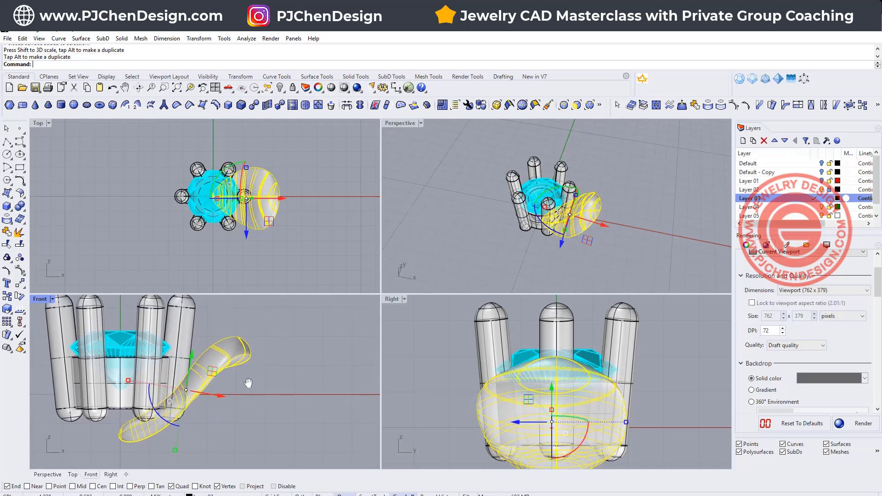
{"action": "left_click", "coordinate": [299, 233]}
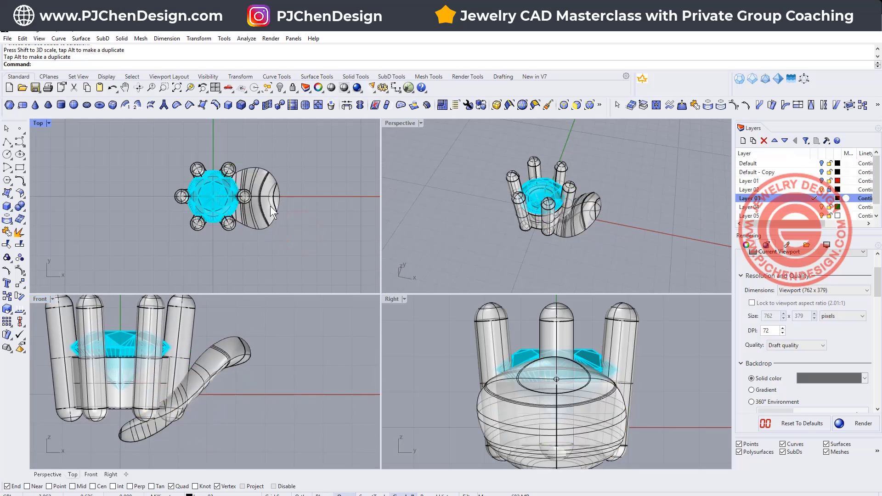
{"action": "left_click_drag", "start_coordinate": [271, 207], "coordinate": [260, 189]}
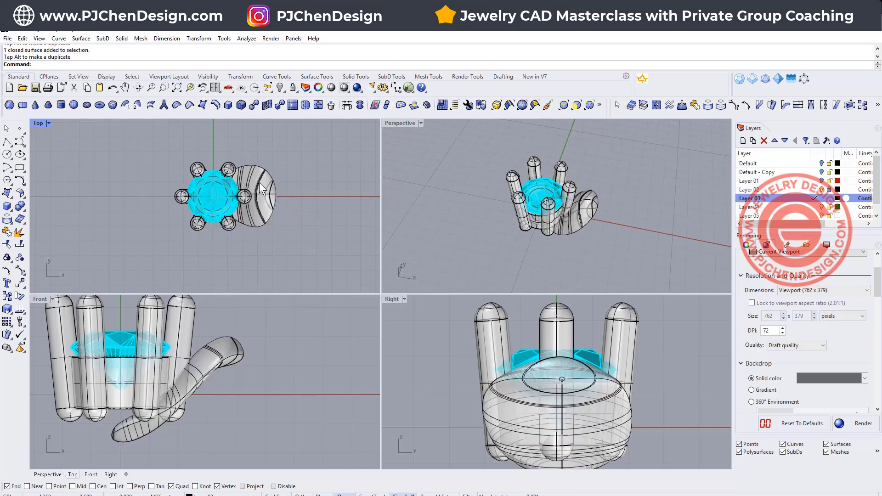
{"action": "scroll", "coordinate": [245, 184], "scroll_direction": "up", "scroll_amount": 1}
- Rotate the petal about the origin (0) with Copy=Yes, placing four copies around the stone to form a five-petal flower
{"action": "left_click", "coordinate": [258, 177]}
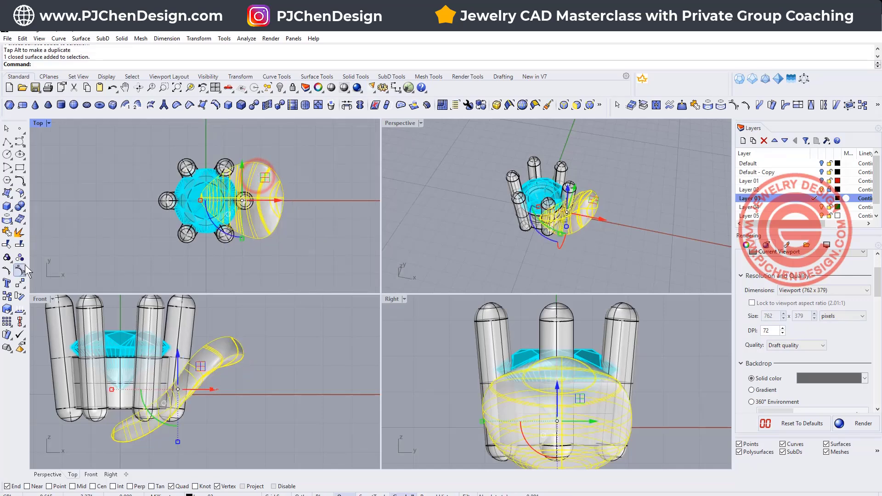
{"action": "left_click", "coordinate": [19, 296]}
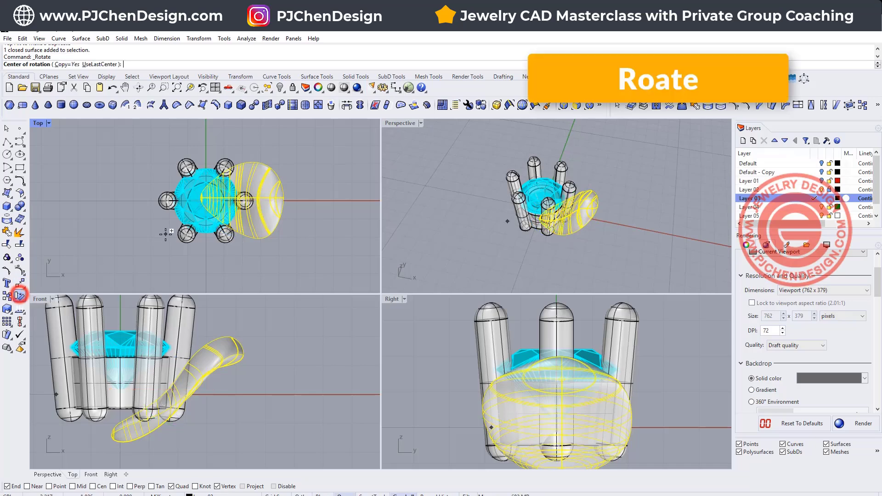
{"action": "type", "text": "0"}
{"action": "key", "text": "Return"}
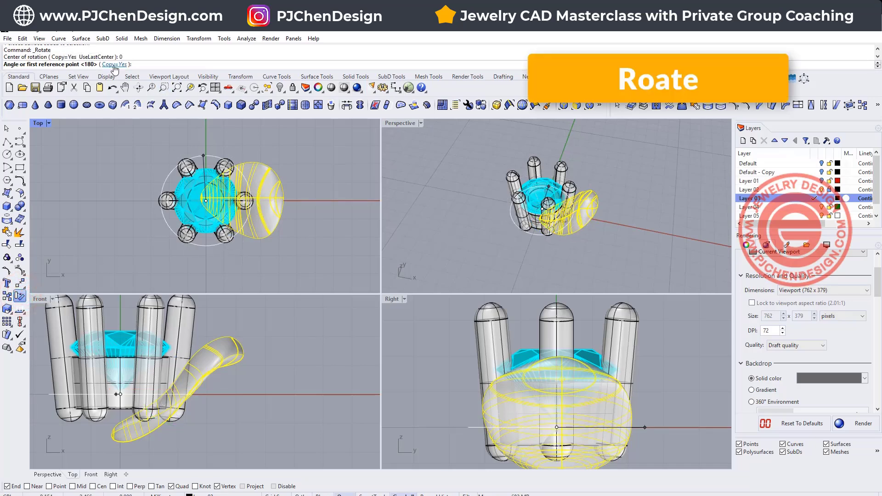
{"action": "left_click", "coordinate": [319, 220]}
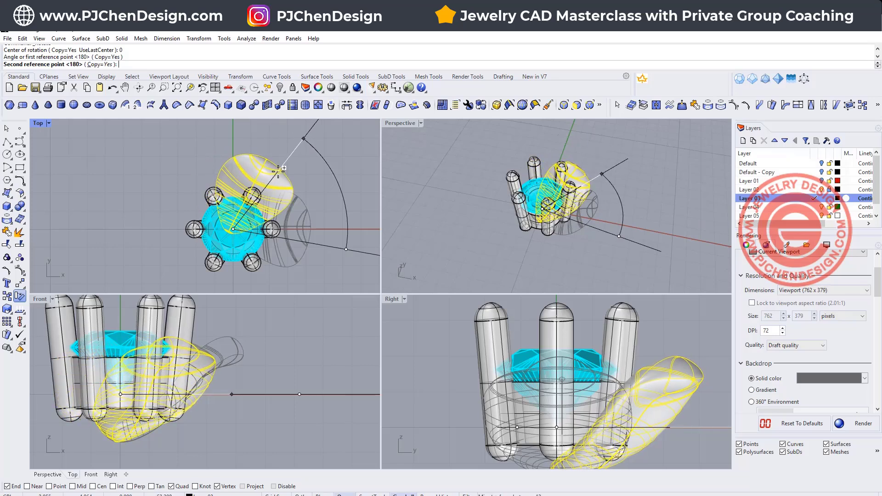
{"action": "left_click", "coordinate": [278, 172]}
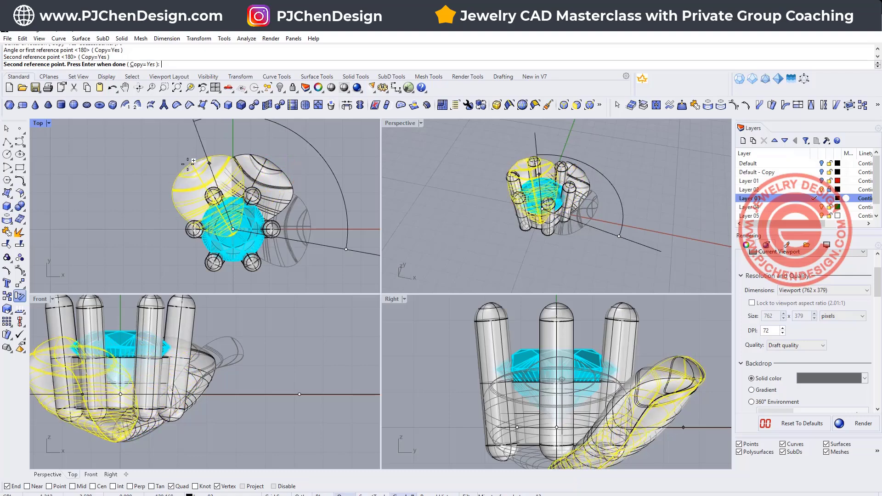
{"action": "left_click", "coordinate": [172, 169]}
{"action": "right_click_drag", "start_coordinate": [144, 230], "coordinate": [137, 175]}
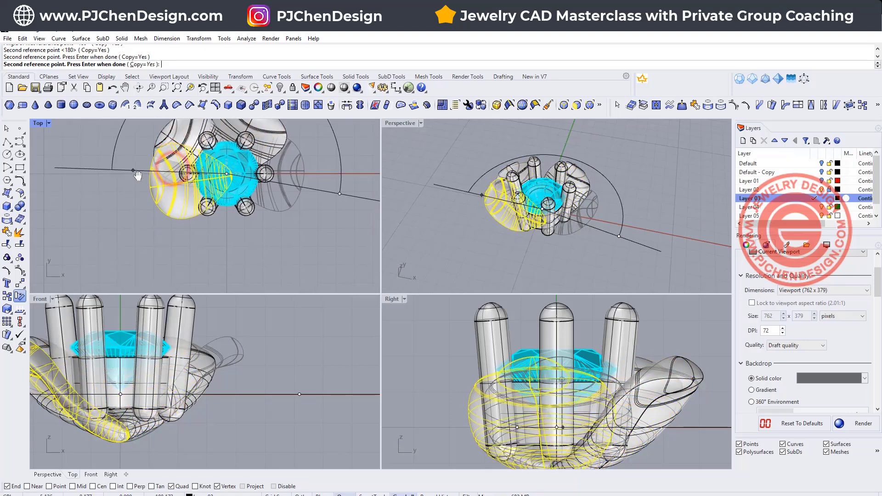
{"action": "left_click", "coordinate": [146, 222]}
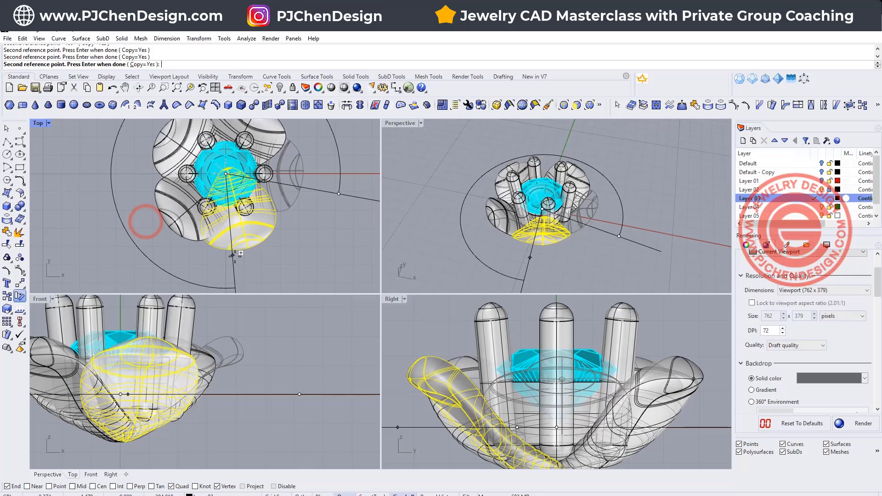
{"action": "left_click", "coordinate": [236, 257]}
{"action": "key", "text": "Return"}
{"action": "left_click", "coordinate": [314, 256]}
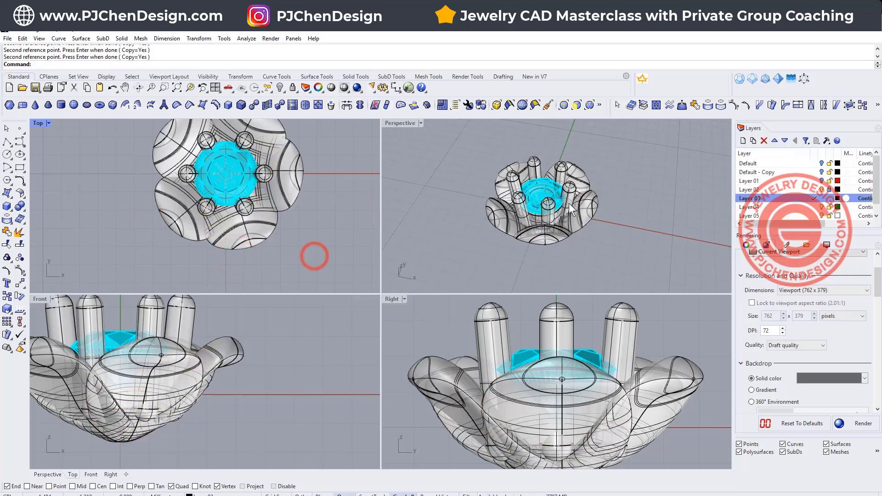
- Maximize the Perspective view and show it in Rendered display mode to examine the flower from above
{"action": "right_click_drag", "start_coordinate": [570, 209], "coordinate": [551, 213]}
{"action": "double_click", "coordinate": [412, 123]}
{"action": "right_click_drag", "start_coordinate": [412, 123], "coordinate": [395, 244]}
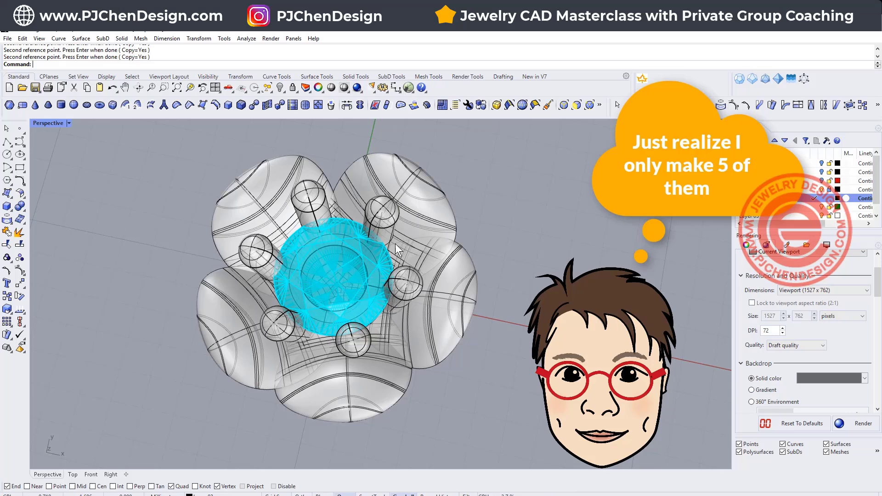
{"action": "left_click", "coordinate": [69, 123]}
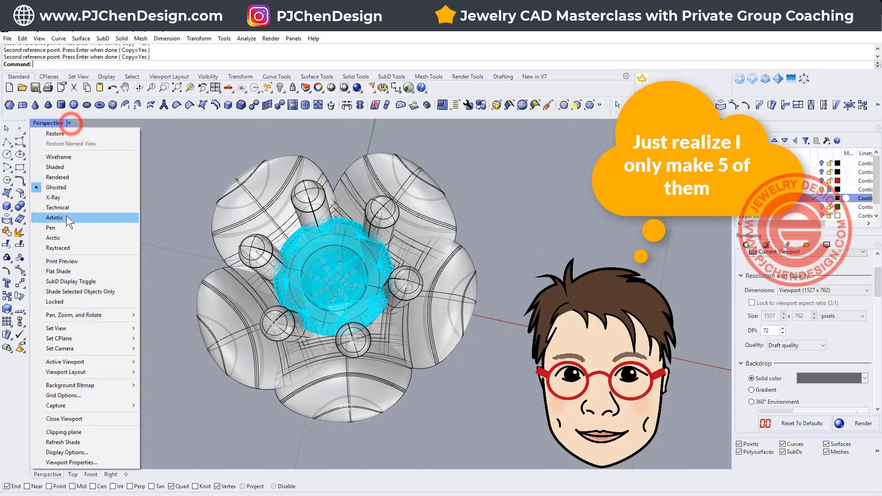
{"action": "left_click", "coordinate": [73, 177]}
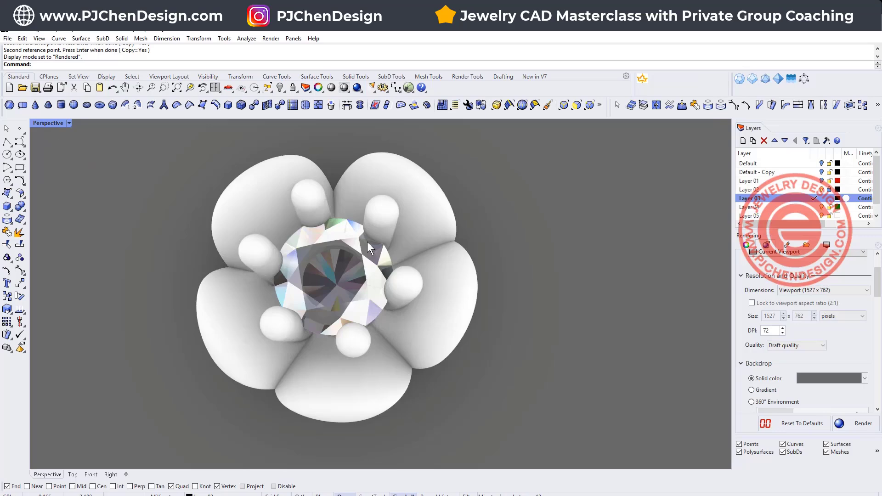
- Return the Perspective view to Ghosted display and enlarge one petal slightly with a uniform 3D scale
{"action": "left_click", "coordinate": [366, 253]}
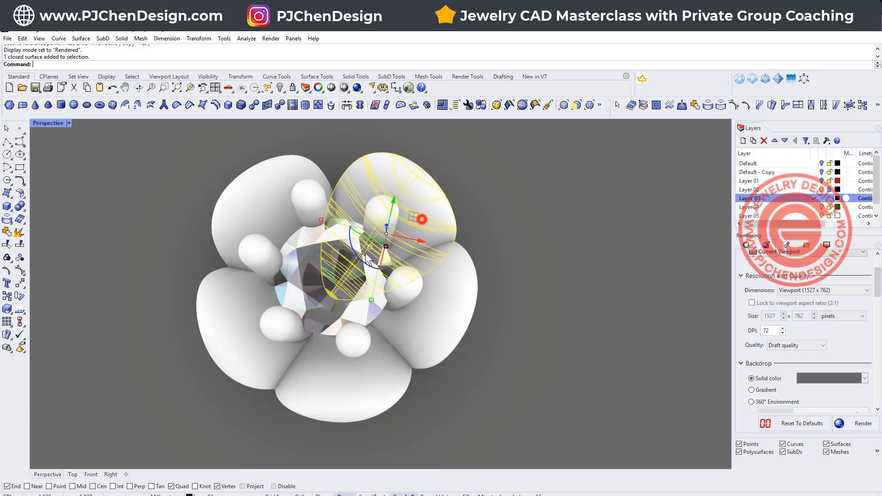
{"action": "left_click", "coordinate": [70, 123]}
{"action": "left_click", "coordinate": [81, 188]}
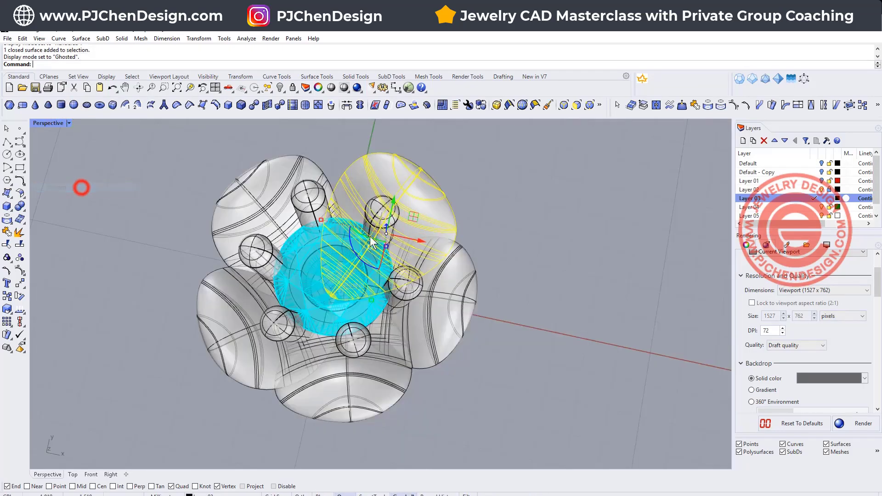
{"action": "right_click_drag", "start_coordinate": [371, 237], "coordinate": [407, 241]}
{"action": "scroll", "coordinate": [466, 308], "scroll_direction": "up", "scroll_amount": 5}
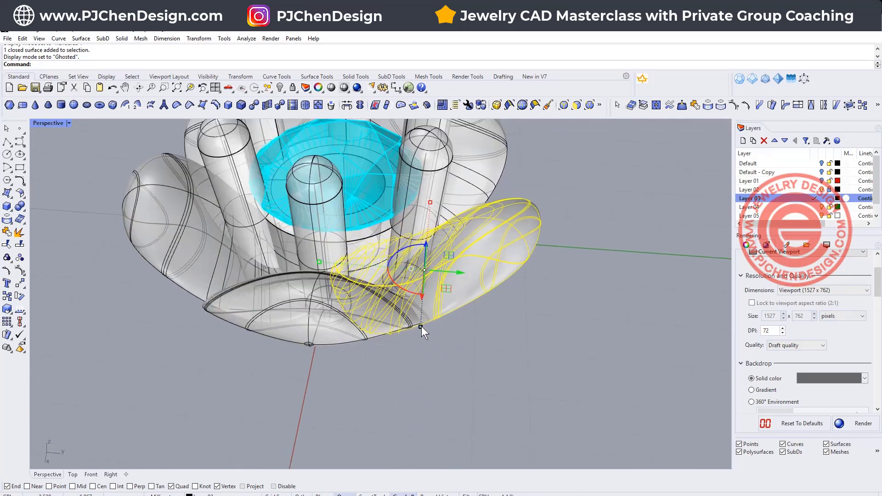
{"action": "left_click_drag", "start_coordinate": [421, 327], "coordinate": [424, 332]}
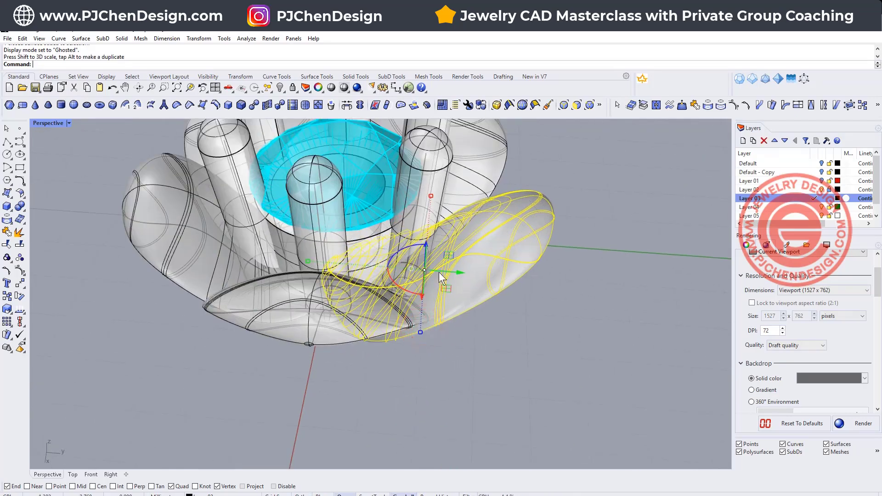
- Tilt the enlarged petal slightly in the Right view and move it outward from the stone in the Top view
{"action": "double_click", "coordinate": [48, 123]}
{"action": "right_click_drag", "start_coordinate": [539, 382], "coordinate": [536, 372]}
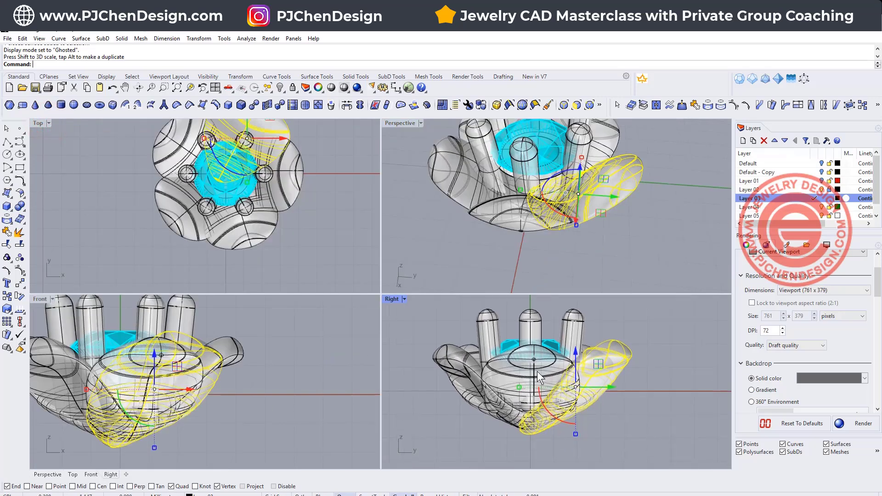
{"action": "left_click_drag", "start_coordinate": [555, 418], "coordinate": [561, 420]}
{"action": "left_click", "coordinate": [458, 270]}
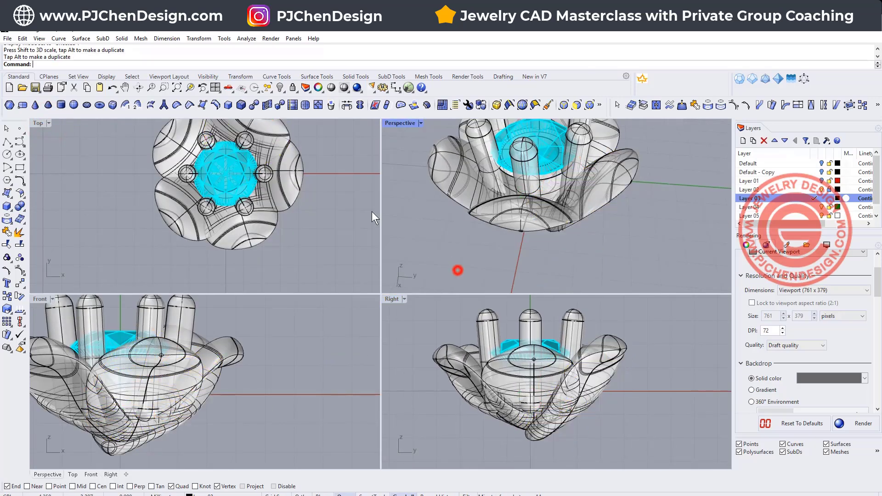
{"action": "right_click_drag", "start_coordinate": [276, 148], "coordinate": [271, 180]}
{"action": "left_click", "coordinate": [252, 158]}
{"action": "left_click_drag", "start_coordinate": [265, 147], "coordinate": [275, 141]}
{"action": "left_click", "coordinate": [322, 182]}
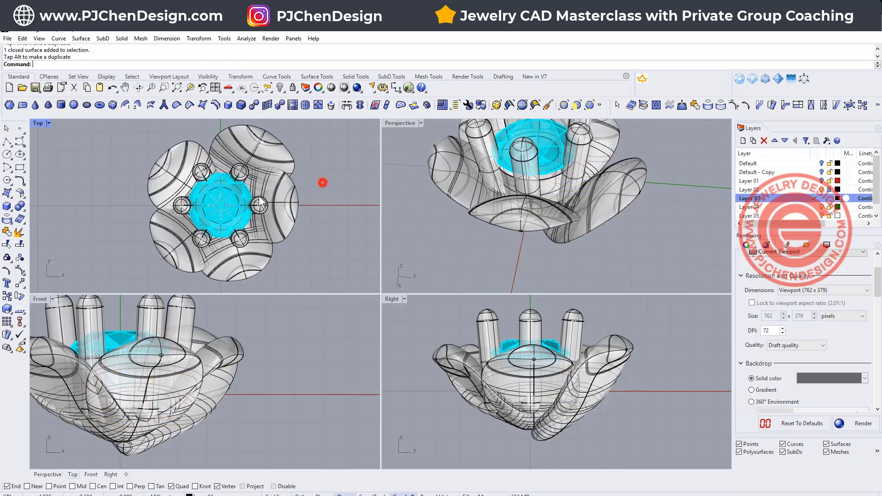
- Enlarge the neighbouring petal on the upper-left side of the flower slightly in the Top view, keeping it selected
{"action": "left_click", "coordinate": [177, 158]}
{"action": "left_click_drag", "start_coordinate": [147, 179], "coordinate": [142, 179]}
{"action": "left_click", "coordinate": [110, 238]}
{"action": "right_click_drag", "start_coordinate": [234, 231], "coordinate": [256, 231]}
{"action": "left_click", "coordinate": [210, 168]}
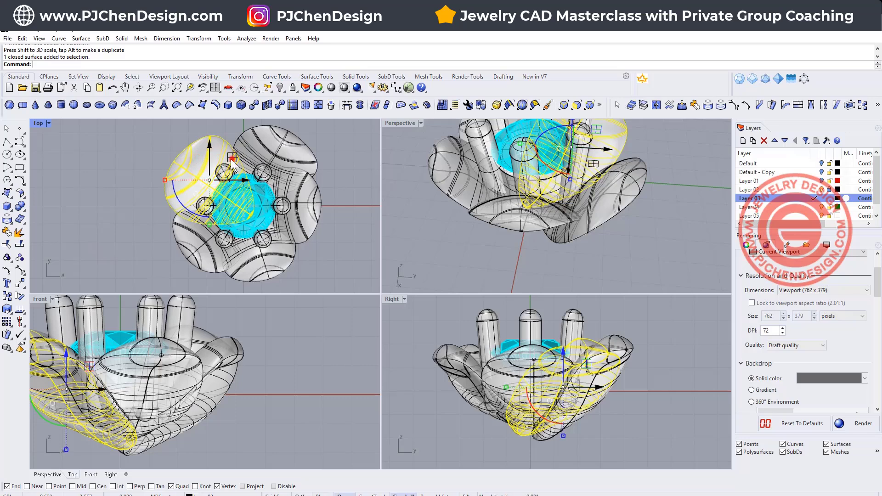
- Nudge the upper-left petal outward, then enlarge the lower-left petal and reposition it in the Top and Front views
{"action": "left_click_drag", "start_coordinate": [232, 159], "coordinate": [228, 158]}
{"action": "left_click", "coordinate": [188, 240]}
{"action": "right_click_drag", "start_coordinate": [182, 247], "coordinate": [181, 215]}
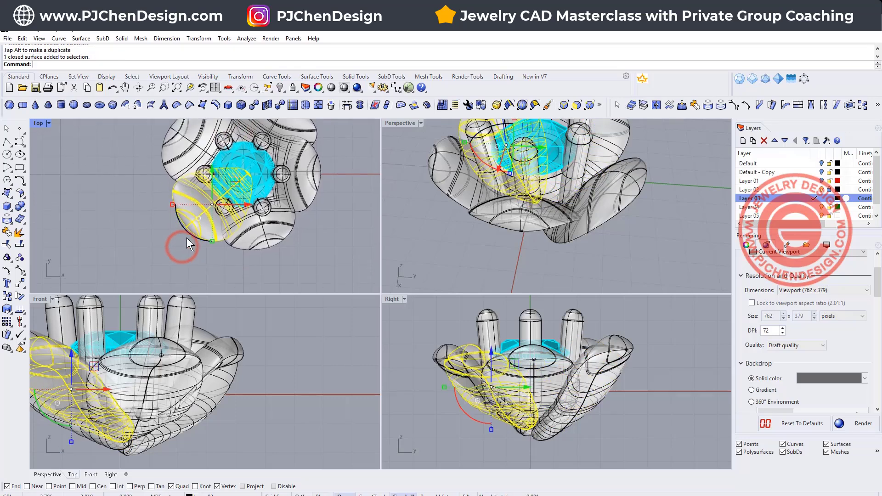
{"action": "left_click_drag", "start_coordinate": [171, 204], "coordinate": [203, 224]}
{"action": "left_click_drag", "start_coordinate": [237, 184], "coordinate": [228, 194]}
{"action": "right_click_drag", "start_coordinate": [172, 375], "coordinate": [241, 342]}
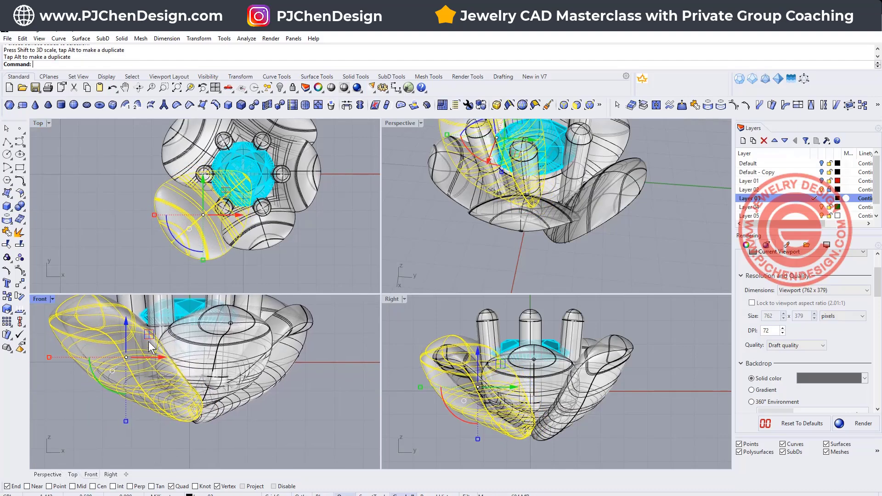
{"action": "left_click_drag", "start_coordinate": [149, 343], "coordinate": [163, 351]}
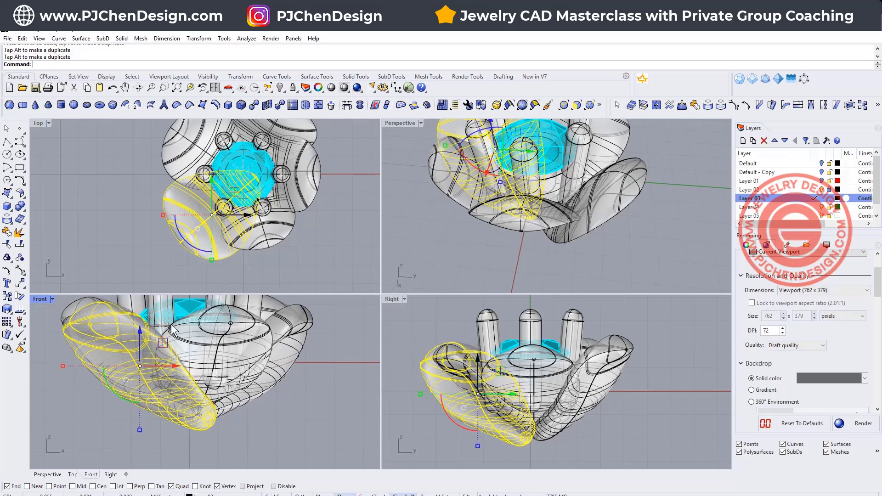
- Enlarge the bottom petal slightly with a uniform 3D scale and move it outward from the stone in the Top view
{"action": "left_click", "coordinate": [303, 234]}
{"action": "left_click", "coordinate": [267, 229]}
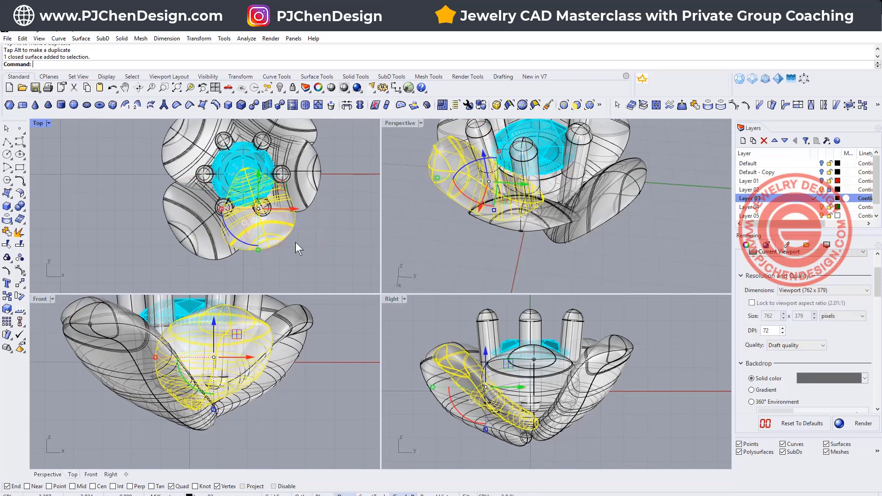
{"action": "mouse_move", "coordinate": [313, 242]}
{"action": "right_mouse_down"}
{"action": "mouse_move", "coordinate": [330, 238]}
{"action": "mouse_move", "coordinate": [304, 242]}
{"action": "right_mouse_up"}
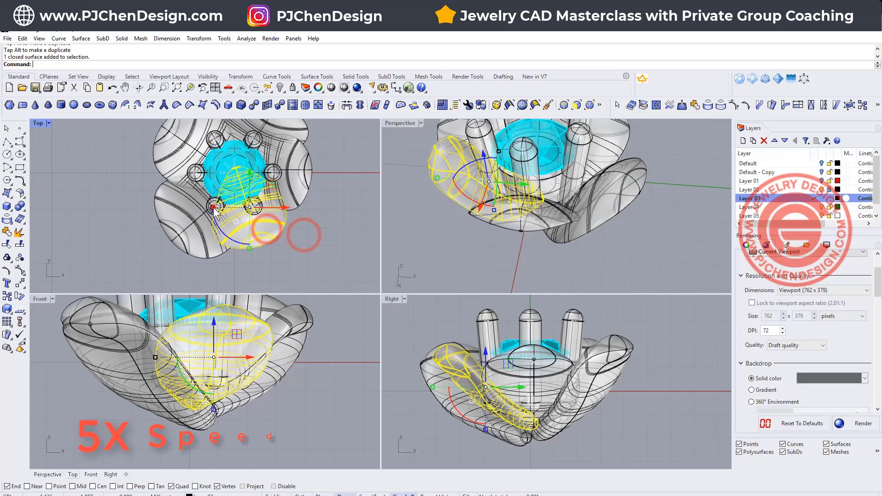
{"action": "left_click_drag", "start_coordinate": [213, 208], "coordinate": [205, 208], "text": "shift"}
{"action": "left_click_drag", "start_coordinate": [271, 184], "coordinate": [281, 194]}
{"action": "left_click", "coordinate": [343, 221]}
- Maximize the Perspective view and switch it to Rendered display mode with the flower seen from the side
{"action": "right_click_drag", "start_coordinate": [434, 129], "coordinate": [374, 142]}
{"action": "double_click", "coordinate": [393, 122]}
{"action": "scroll", "coordinate": [285, 220], "scroll_direction": "down", "scroll_amount": 6}
{"action": "right_click_drag", "start_coordinate": [285, 221], "coordinate": [346, 353]}
{"action": "left_click", "coordinate": [69, 123]}
{"action": "left_click", "coordinate": [91, 164]}
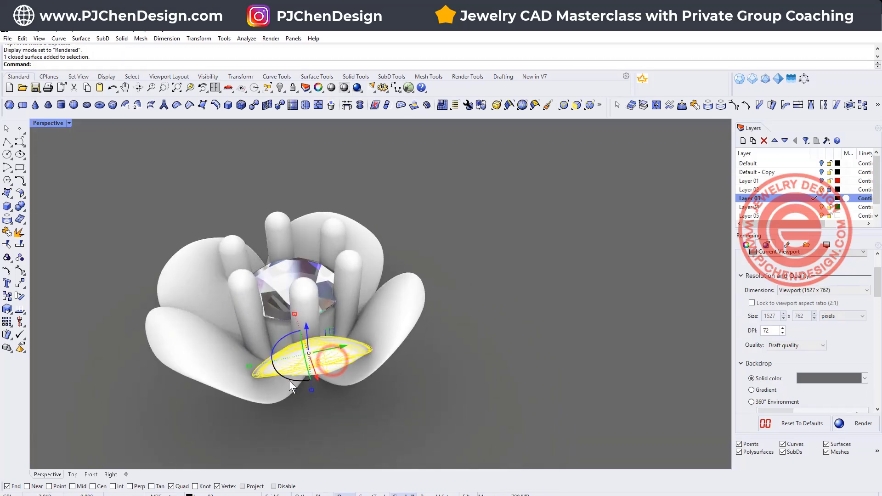
- Rotate the front petal and the neighbouring petal on its right slightly to vary their tilt
{"action": "left_click_drag", "start_coordinate": [290, 379], "coordinate": [299, 382]}
{"action": "left_click", "coordinate": [397, 315]}
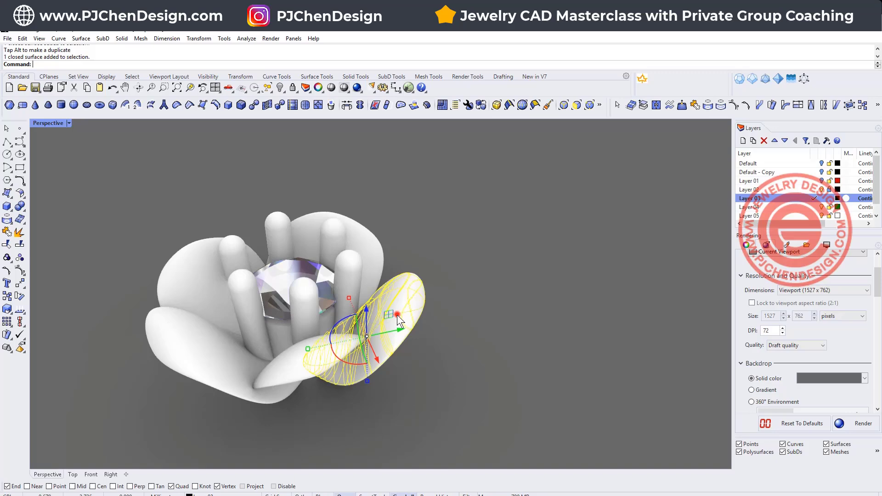
{"action": "right_click_drag", "start_coordinate": [403, 350], "coordinate": [338, 364]}
{"action": "left_click_drag", "start_coordinate": [319, 330], "coordinate": [324, 329]}
{"action": "right_click_drag", "start_coordinate": [331, 337], "coordinate": [406, 328]}
{"action": "left_click_drag", "start_coordinate": [418, 318], "coordinate": [420, 316]}
- Rotate the following two petals around the flower slightly, one after the other, to vary their tilt
{"action": "left_click", "coordinate": [435, 263]}
{"action": "right_click_drag", "start_coordinate": [469, 304], "coordinate": [445, 312]}
{"action": "left_click_drag", "start_coordinate": [444, 312], "coordinate": [446, 310]}
{"action": "right_click_drag", "start_coordinate": [480, 315], "coordinate": [452, 304]}
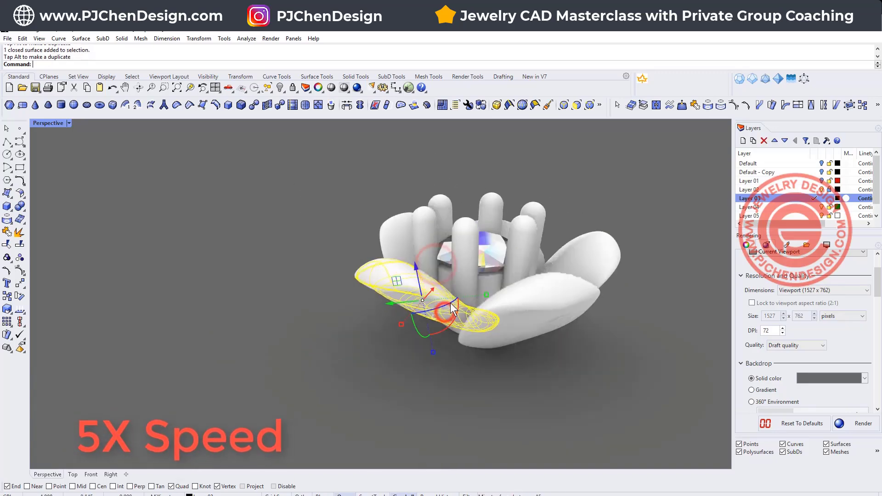
{"action": "left_click", "coordinate": [525, 309]}
{"action": "right_click_drag", "start_coordinate": [533, 322], "coordinate": [480, 354]}
{"action": "left_click_drag", "start_coordinate": [478, 363], "coordinate": [481, 362]}
- Twist one more petal slightly and deselect it
{"action": "right_click_drag", "start_coordinate": [544, 340], "coordinate": [501, 344]}
{"action": "left_click", "coordinate": [431, 346]}
{"action": "right_click_drag", "start_coordinate": [435, 351], "coordinate": [384, 356]}
{"action": "left_click_drag", "start_coordinate": [379, 351], "coordinate": [383, 352]}
{"action": "left_click", "coordinate": [546, 350]}
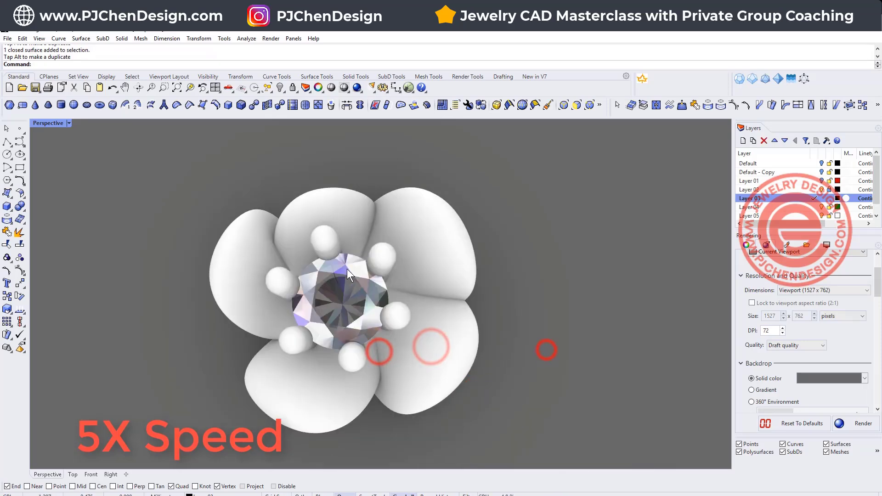
- Adjust the left petal slightly and then shift the lower-left petal, working on the flower from above
{"action": "right_click_drag", "start_coordinate": [347, 268], "coordinate": [338, 270]}
{"action": "left_click", "coordinate": [236, 270]}
{"action": "left_click_drag", "start_coordinate": [254, 243], "coordinate": [249, 274]}
{"action": "left_click", "coordinate": [324, 380]}
{"action": "left_click_drag", "start_coordinate": [329, 389], "coordinate": [341, 385]}
- Try a slight rotation of the front petal and undo it
{"action": "left_click", "coordinate": [414, 372]}
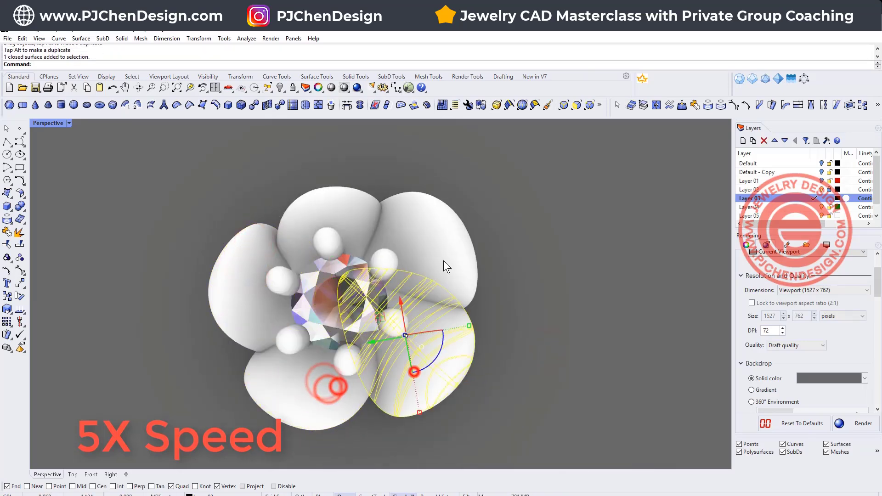
{"action": "right_click_drag", "start_coordinate": [443, 261], "coordinate": [399, 212]}
{"action": "left_click", "coordinate": [307, 343]}
{"action": "left_click", "coordinate": [315, 328]}
{"action": "right_click_drag", "start_coordinate": [346, 351], "coordinate": [347, 329]}
{"action": "left_click", "coordinate": [349, 346]}
{"action": "left_click", "coordinate": [340, 323]}
{"action": "left_click_drag", "start_coordinate": [345, 341], "coordinate": [350, 342]}
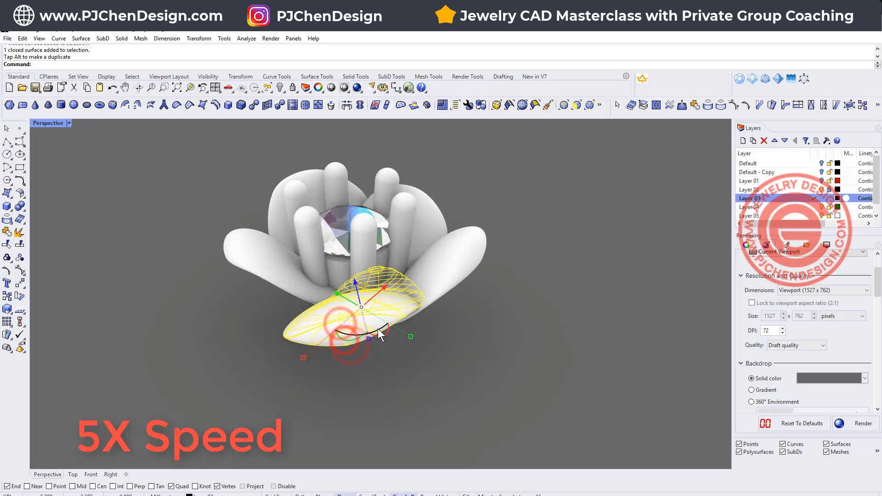
{"action": "key", "text": "ctrl+z"}
- Nudge one petal slightly in the rendered Perspective view to refine its fit with its neighbours, and clear the selection
{"action": "right_click_drag", "start_coordinate": [443, 322], "coordinate": [488, 367]}
{"action": "left_click", "coordinate": [491, 370]}
{"action": "left_click", "coordinate": [465, 317]}
{"action": "left_click_drag", "start_coordinate": [396, 311], "coordinate": [396, 307]}
{"action": "left_click", "coordinate": [420, 226]}
{"action": "left_click", "coordinate": [548, 260]}
{"action": "right_click_drag", "start_coordinate": [548, 259], "coordinate": [481, 282]}
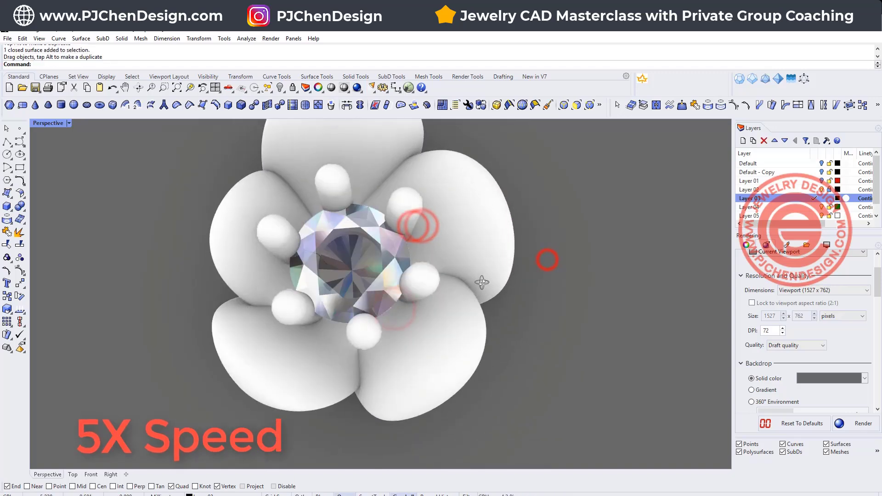
- Restore the four-view layout and rotate the bottom petal slightly in the Top view
{"action": "key", "text": "ctrl+m"}
{"action": "left_click", "coordinate": [215, 206]}
{"action": "left_click_drag", "start_coordinate": [209, 238], "coordinate": [218, 240]}
{"action": "left_click", "coordinate": [273, 224]}
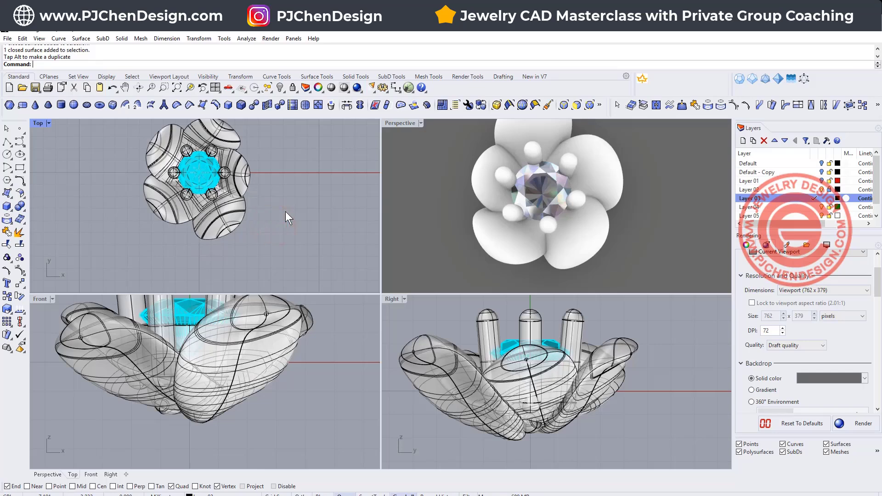
- Rotate a copy of the bottom petal about the origin 0 so it sits in the gap towards the right petal
{"action": "left_click", "coordinate": [229, 219]}
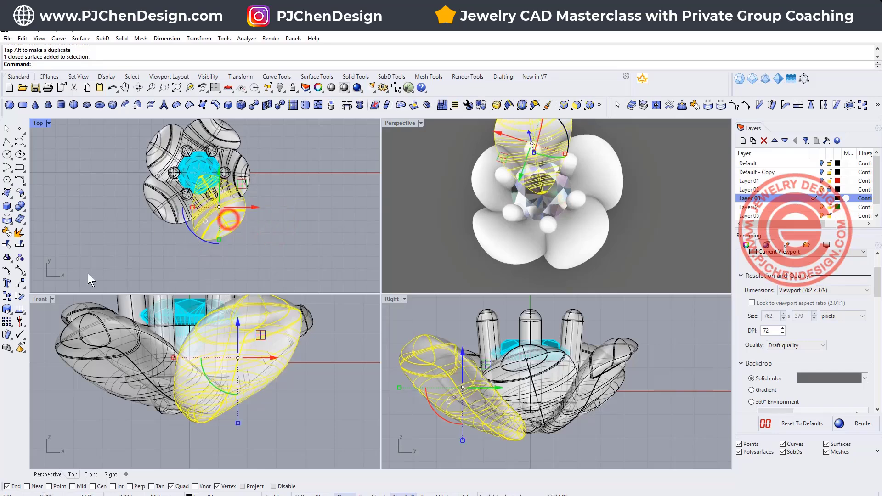
{"action": "left_click", "coordinate": [20, 296]}
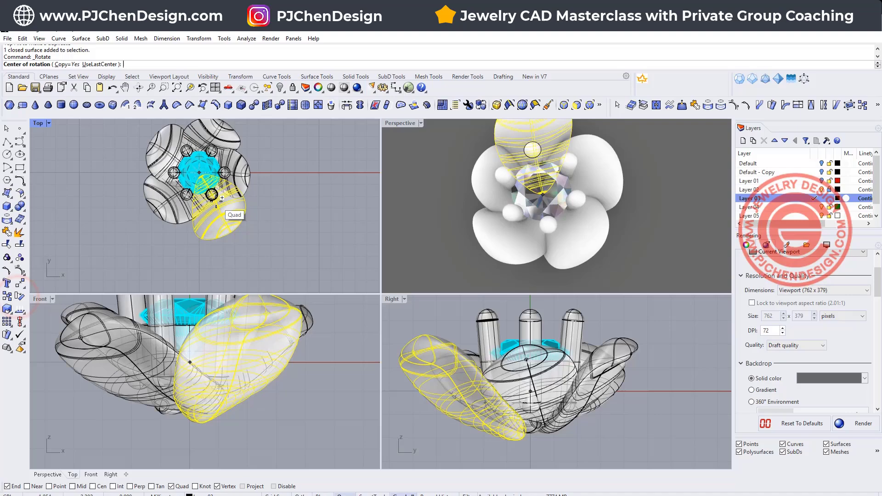
{"action": "type", "text": "0"}
{"action": "key", "text": "Return"}
{"action": "left_click", "coordinate": [242, 255]}
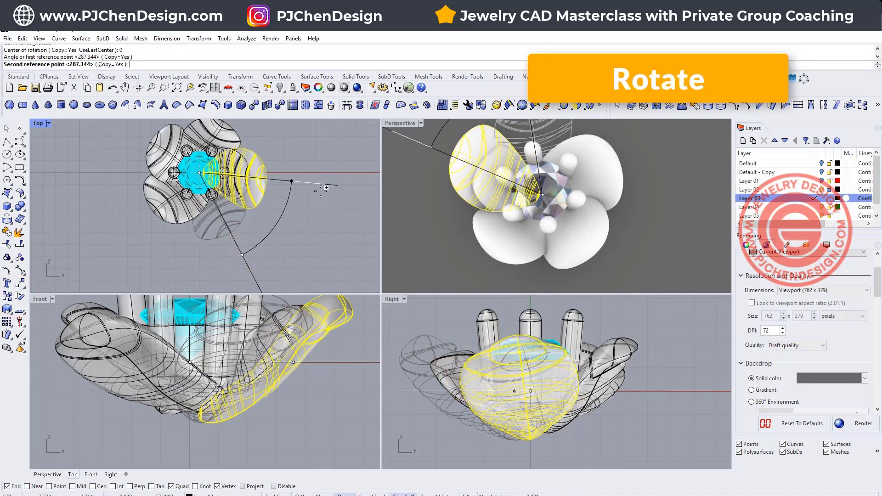
{"action": "left_click", "coordinate": [325, 216]}
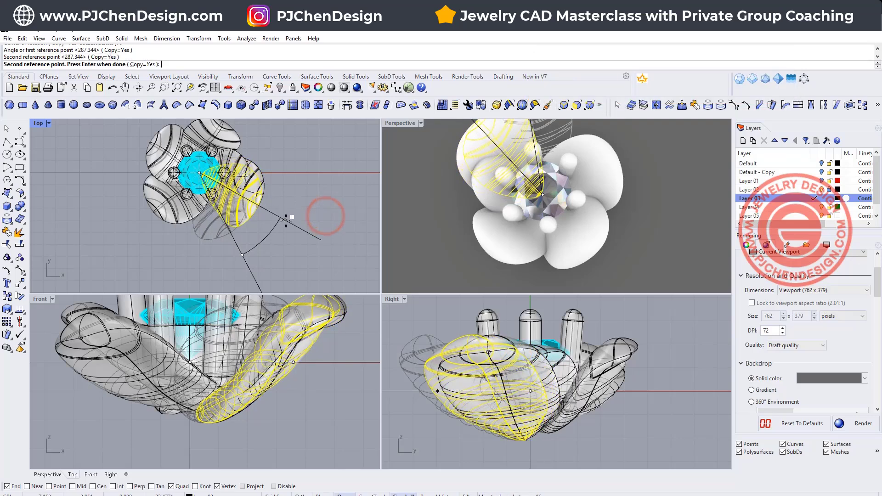
{"action": "key", "text": "Return"}
- Stretch the copied petal vertically, then shift it outward and tilt it in the Front view as an outer-layer petal
{"action": "left_click", "coordinate": [256, 192]}
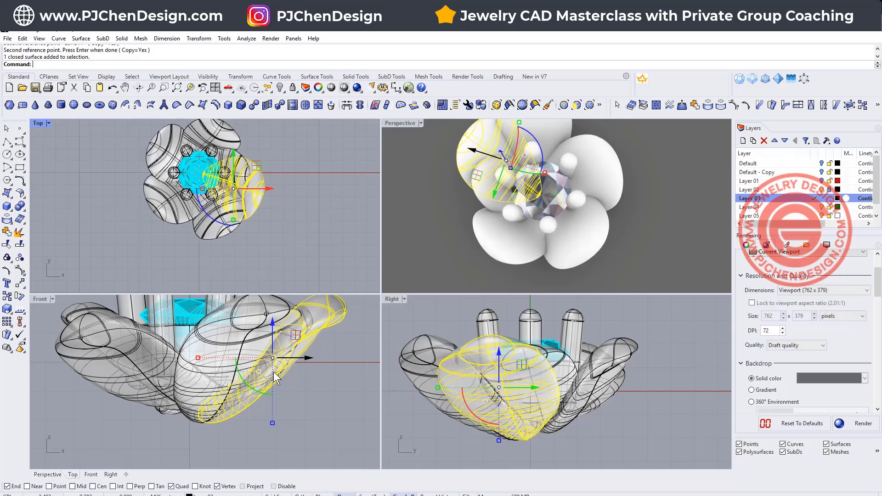
{"action": "left_click_drag", "start_coordinate": [272, 423], "coordinate": [275, 436]}
{"action": "scroll", "coordinate": [276, 400], "scroll_direction": "down", "scroll_amount": 2}
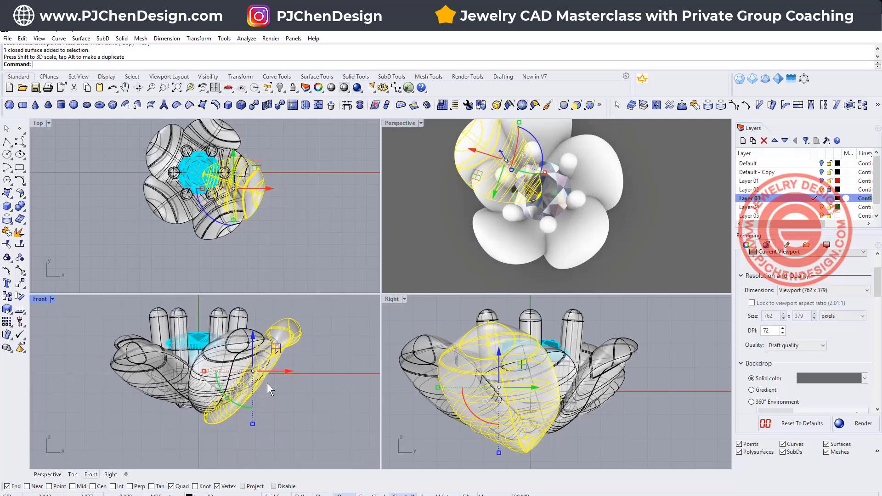
{"action": "left_click_drag", "start_coordinate": [280, 373], "coordinate": [285, 371]}
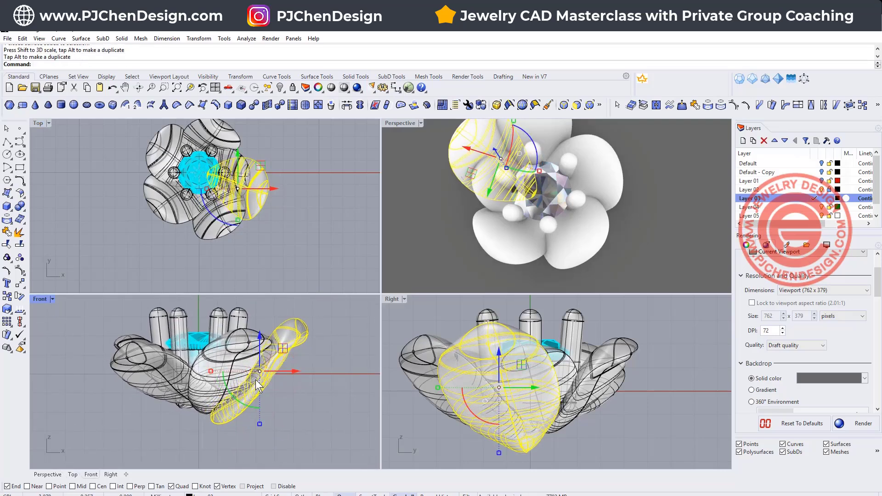
{"action": "left_click_drag", "start_coordinate": [242, 406], "coordinate": [275, 369]}
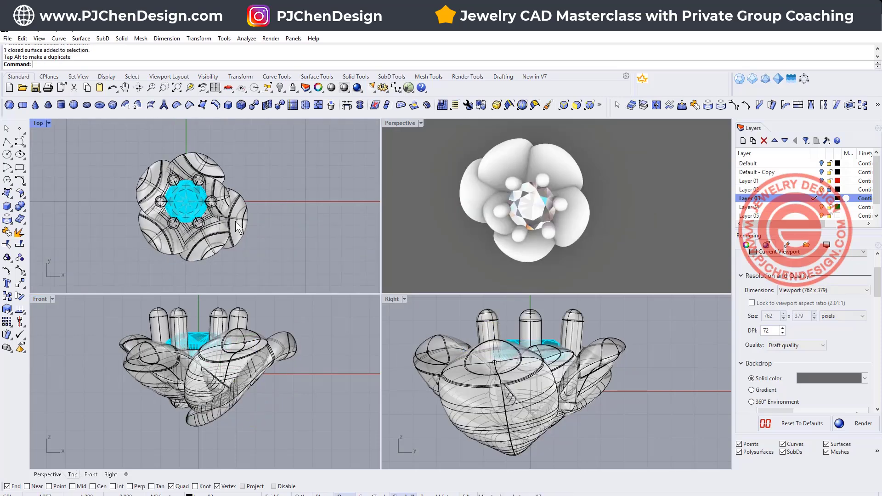
- Move the outer-layer petal slightly farther from the stone in the Top view and deselect it
{"action": "left_click", "coordinate": [238, 227]}
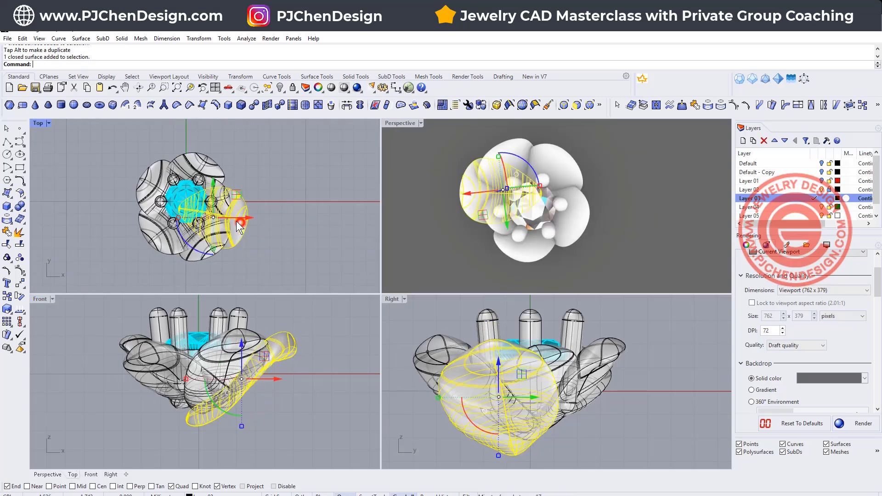
{"action": "right_click_drag", "start_coordinate": [228, 225], "coordinate": [230, 228]}
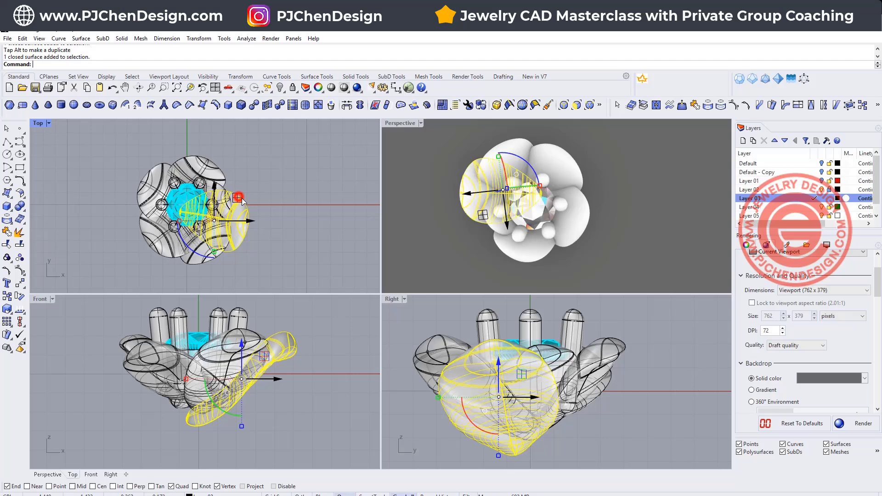
{"action": "left_click", "coordinate": [270, 225]}
{"action": "scroll", "coordinate": [219, 215], "scroll_direction": "up", "scroll_amount": 3}
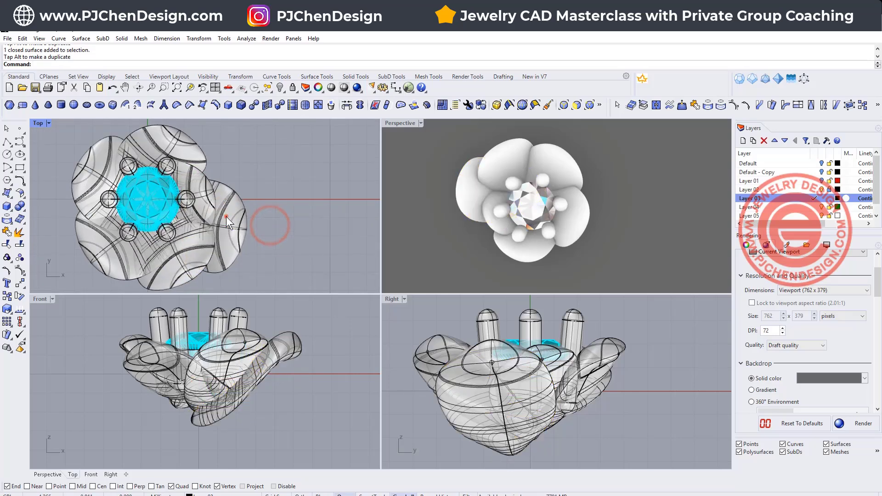
- Rotate three copies of the outer petal about the origin 0, placing them at the upper right, upper left and left of the flower
{"action": "left_click", "coordinate": [226, 217]}
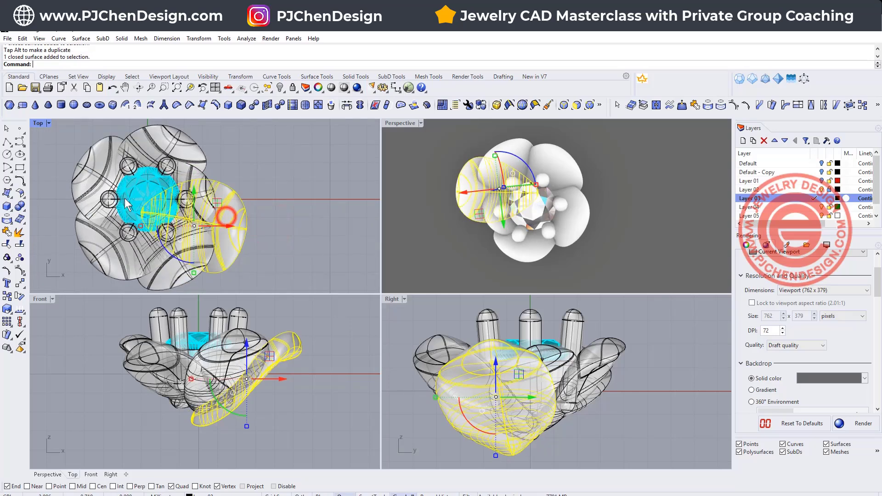
{"action": "left_click", "coordinate": [19, 297]}
{"action": "type", "text": "0"}
{"action": "key", "text": "Return"}
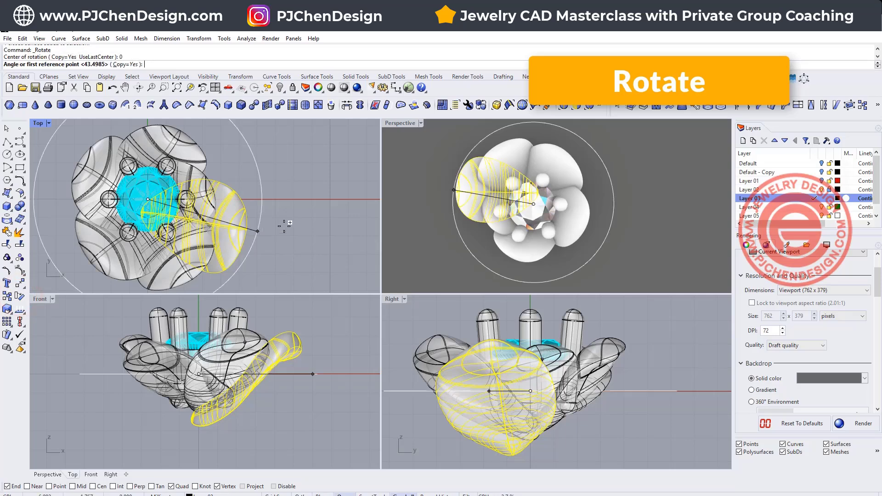
{"action": "left_click", "coordinate": [324, 199]}
{"action": "right_click_drag", "start_coordinate": [291, 157], "coordinate": [345, 178]}
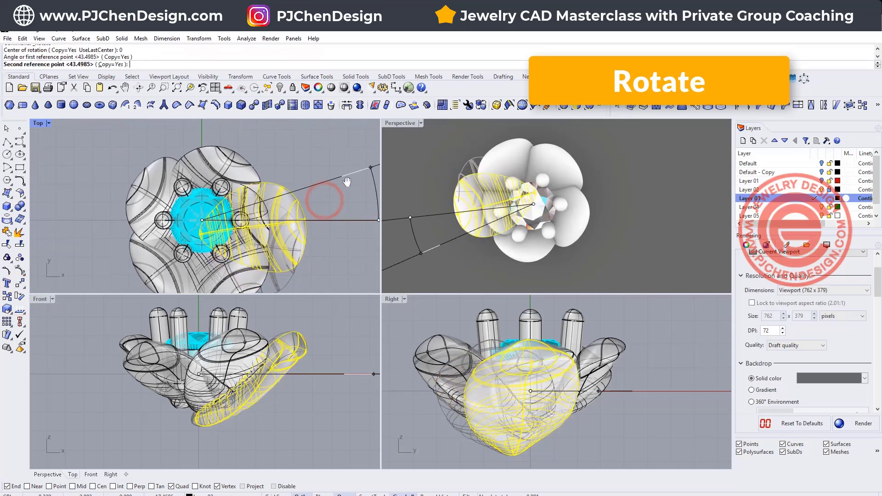
{"action": "left_click", "coordinate": [276, 145]}
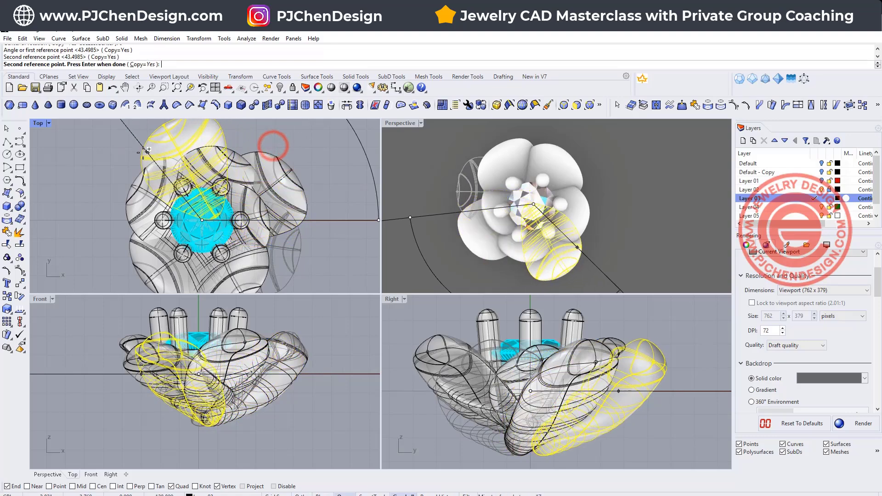
{"action": "left_click", "coordinate": [130, 155]}
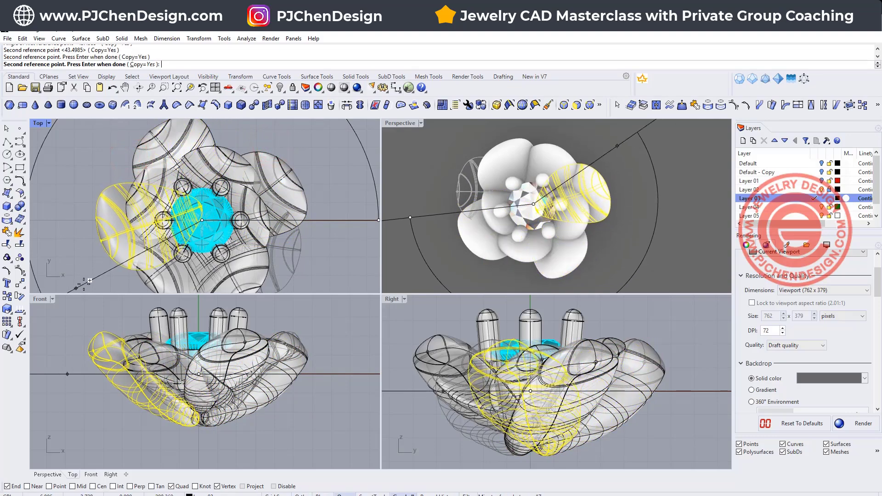
{"action": "left_click", "coordinate": [83, 284]}
{"action": "right_click_drag", "start_coordinate": [93, 280], "coordinate": [81, 199]}
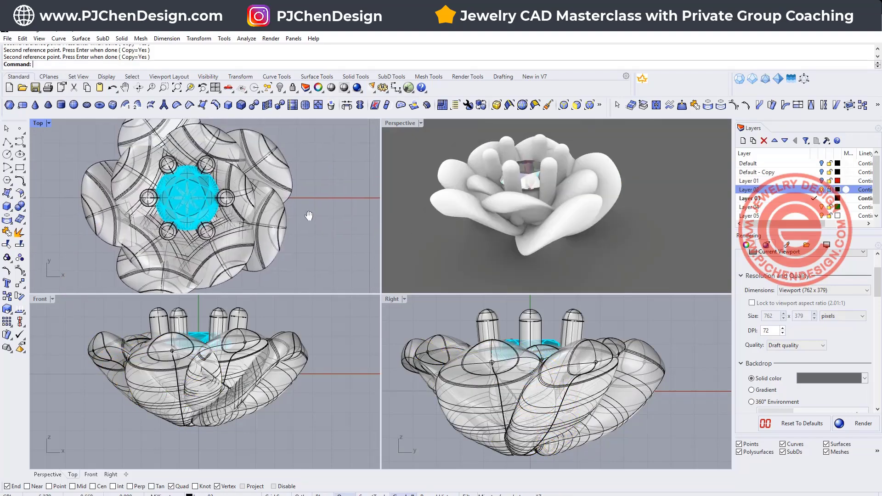
- Move the upper-right outer petal slightly outward in the Top view, then tilt and lower it in the Front view
{"action": "left_click", "coordinate": [271, 236]}
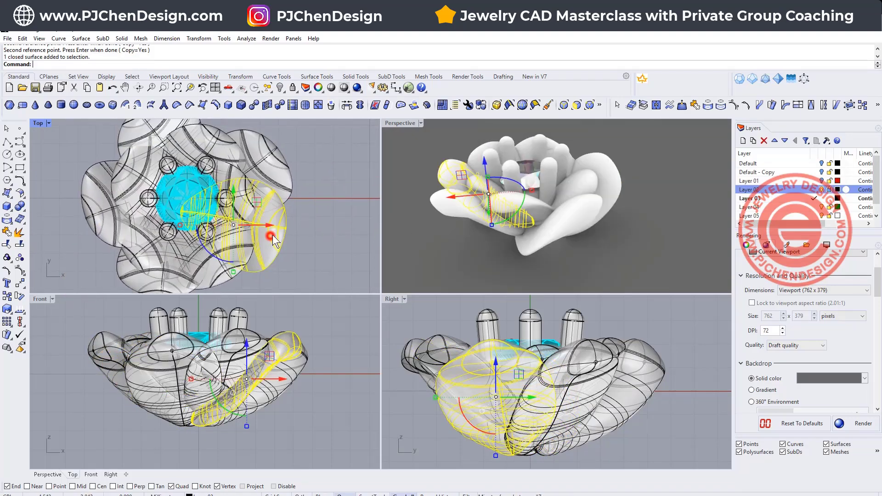
{"action": "left_click", "coordinate": [270, 159]}
{"action": "right_click_drag", "start_coordinate": [270, 158], "coordinate": [287, 201]}
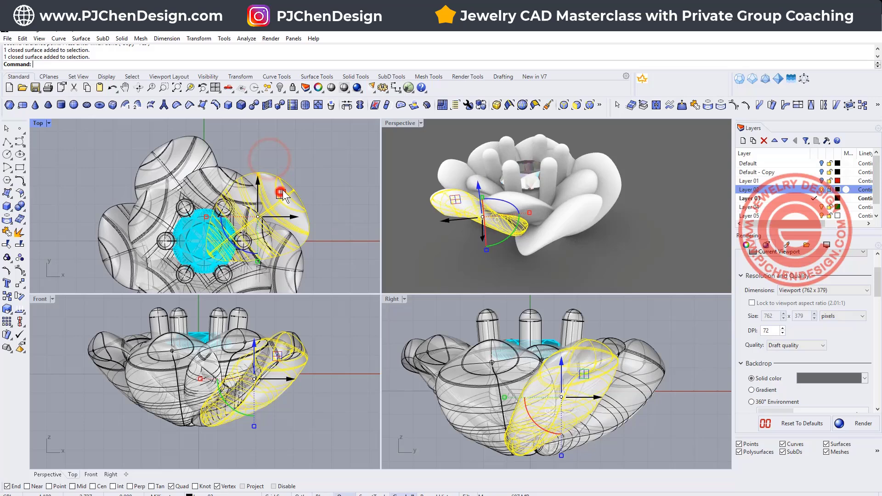
{"action": "left_click_drag", "start_coordinate": [282, 190], "coordinate": [285, 190]}
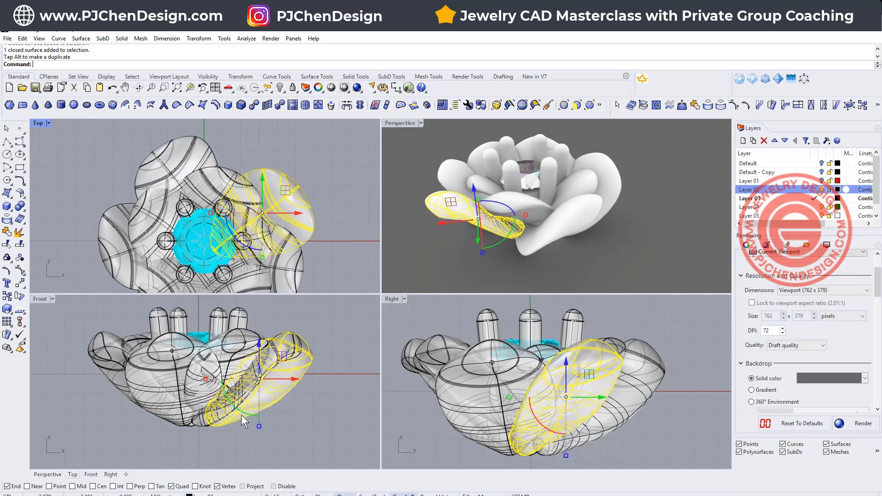
{"action": "left_click_drag", "start_coordinate": [246, 415], "coordinate": [241, 412]}
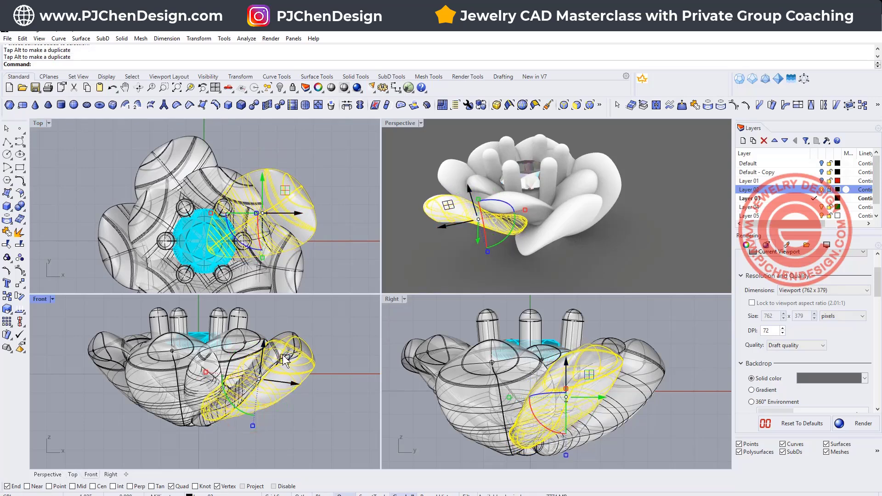
{"action": "left_click_drag", "start_coordinate": [285, 361], "coordinate": [275, 373]}
{"action": "left_click_drag", "start_coordinate": [274, 370], "coordinate": [275, 371]}
{"action": "left_click", "coordinate": [354, 246]}
- Examine the layered flower and its post in the Top, Front and Perspective views
{"action": "right_click_drag", "start_coordinate": [341, 209], "coordinate": [329, 198]}
{"action": "scroll", "coordinate": [569, 198], "scroll_direction": "down", "scroll_amount": 4}
{"action": "right_click_drag", "start_coordinate": [568, 197], "coordinate": [573, 208]}
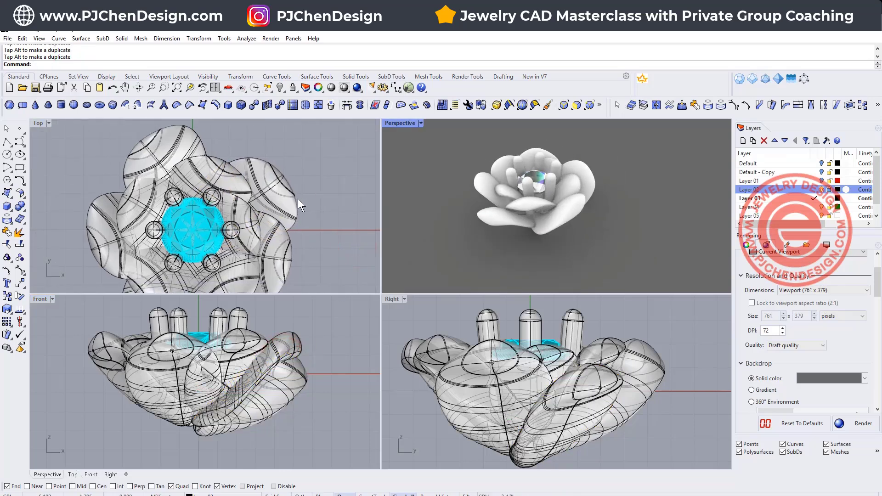
{"action": "right_click_drag", "start_coordinate": [212, 166], "coordinate": [271, 166]}
{"action": "left_click", "coordinate": [226, 138]}
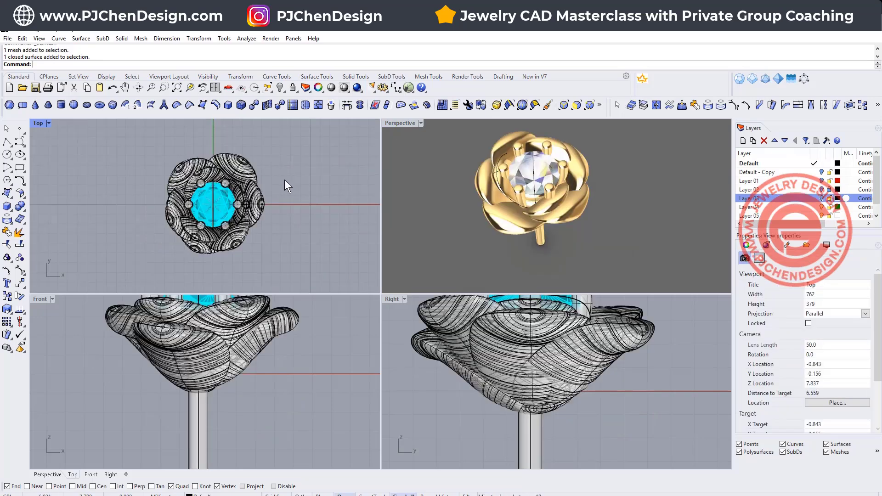
{"action": "right_click_drag", "start_coordinate": [287, 182], "coordinate": [255, 190]}
{"action": "right_click_drag", "start_coordinate": [231, 352], "coordinate": [226, 373]}
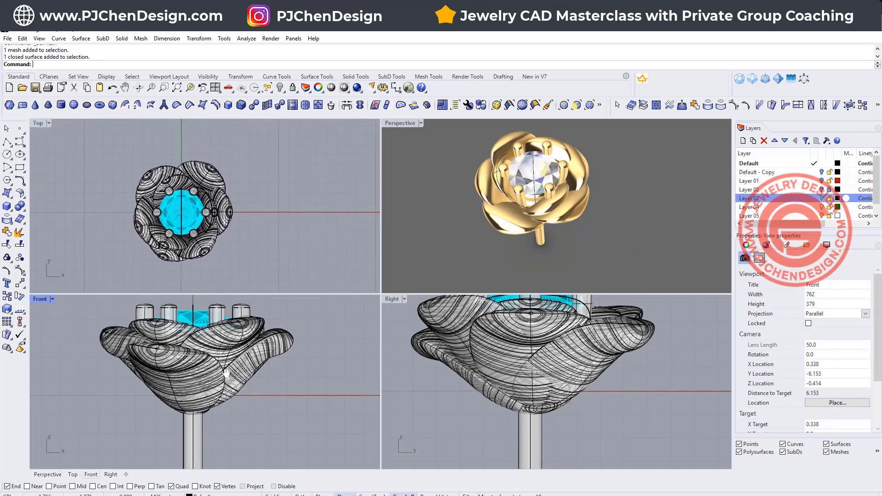
{"action": "scroll", "coordinate": [222, 358], "scroll_direction": "up", "scroll_amount": 3}
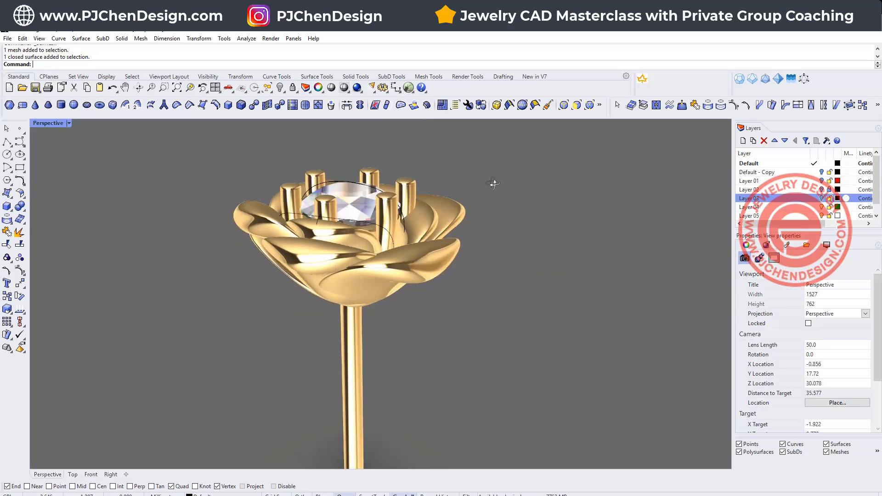